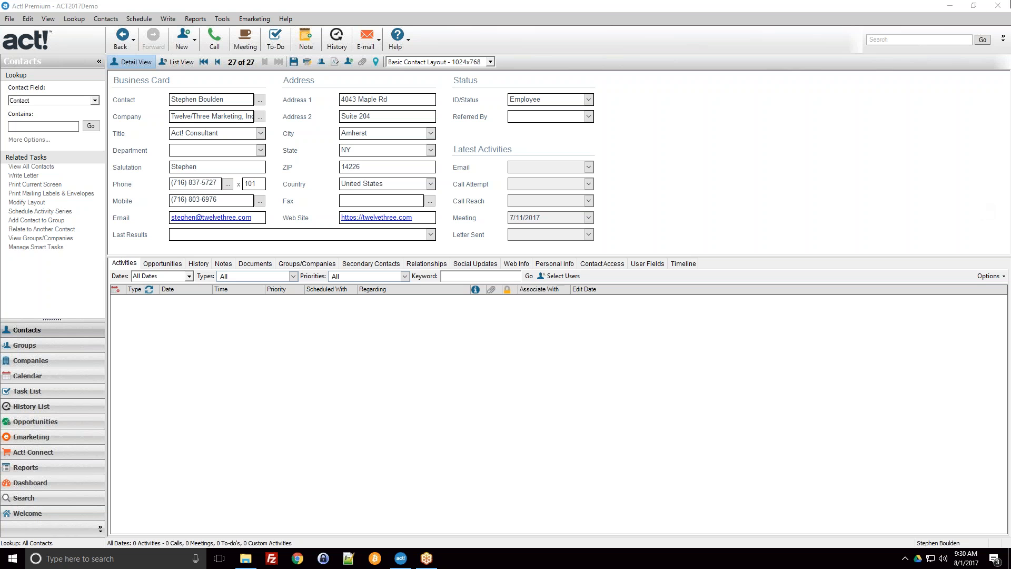
{"action": "left_click", "coordinate": [68, 2]}
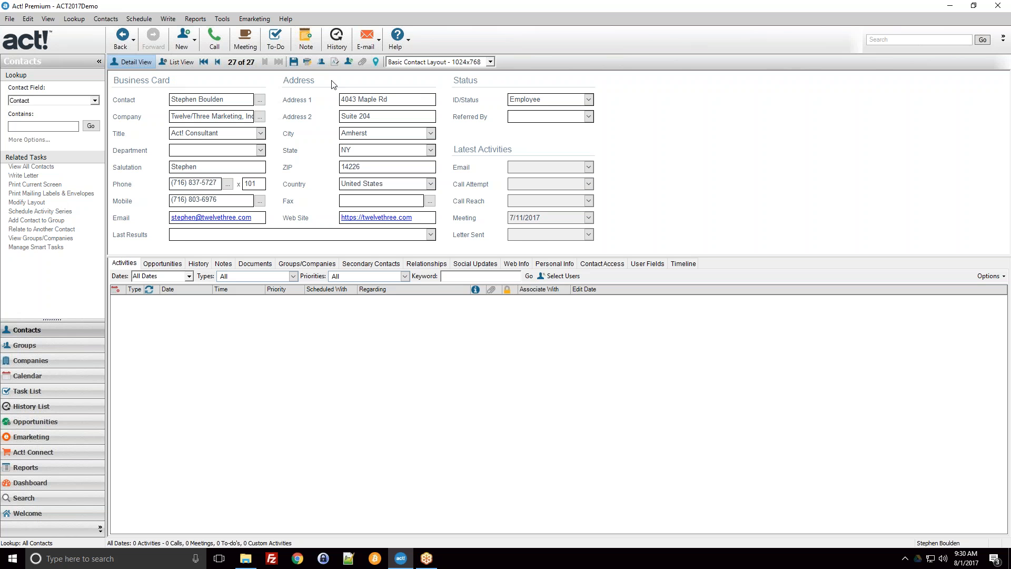
{"action": "left_click", "coordinate": [452, 62]}
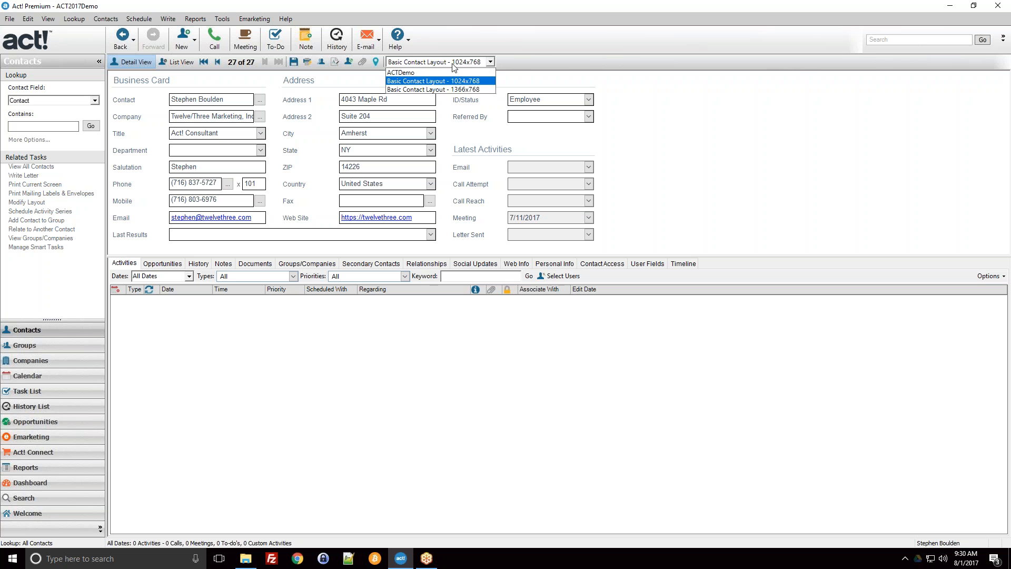
{"action": "left_click", "coordinate": [491, 63]}
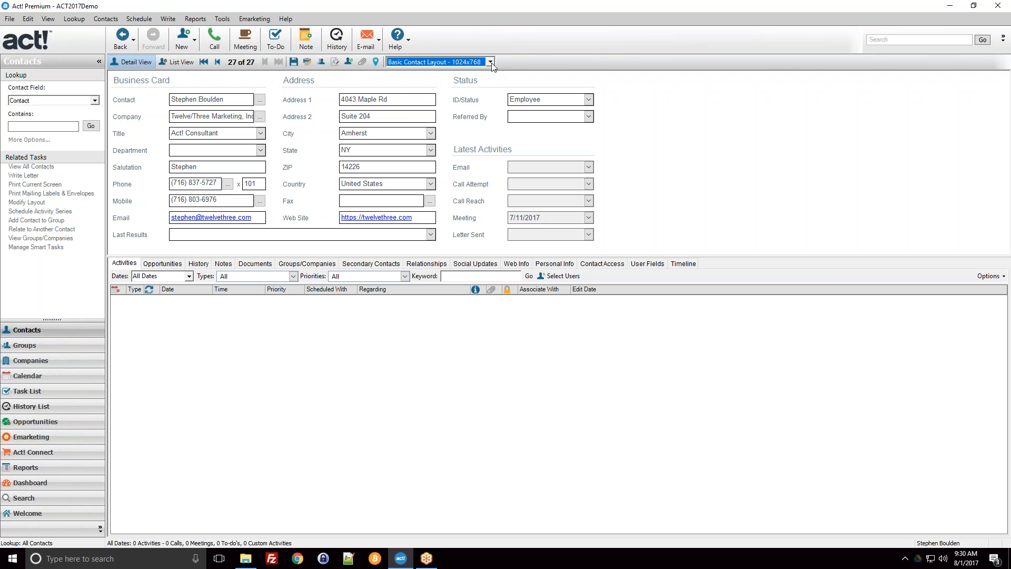
{"action": "left_click", "coordinate": [454, 62]}
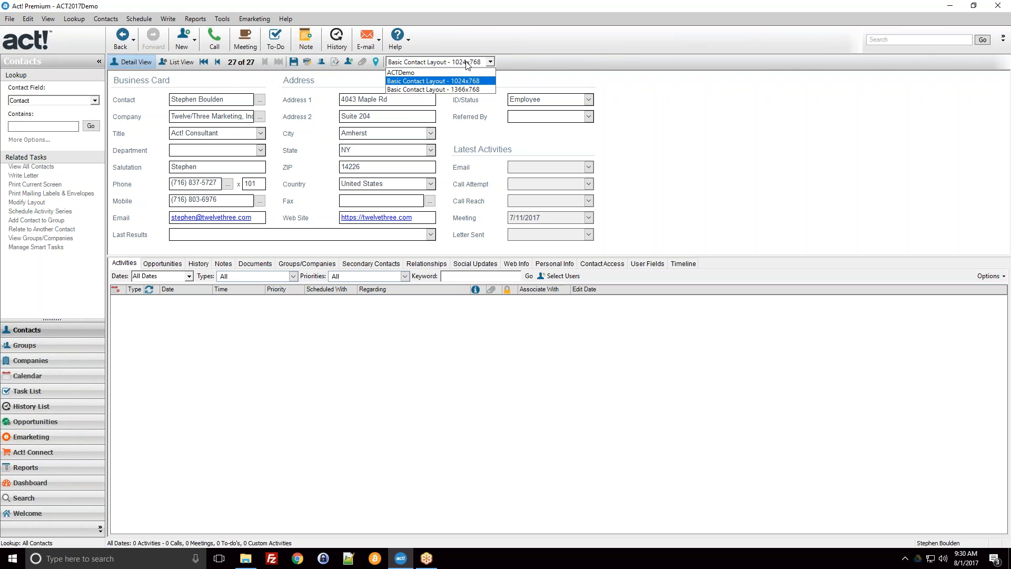
{"action": "left_click", "coordinate": [45, 315]}
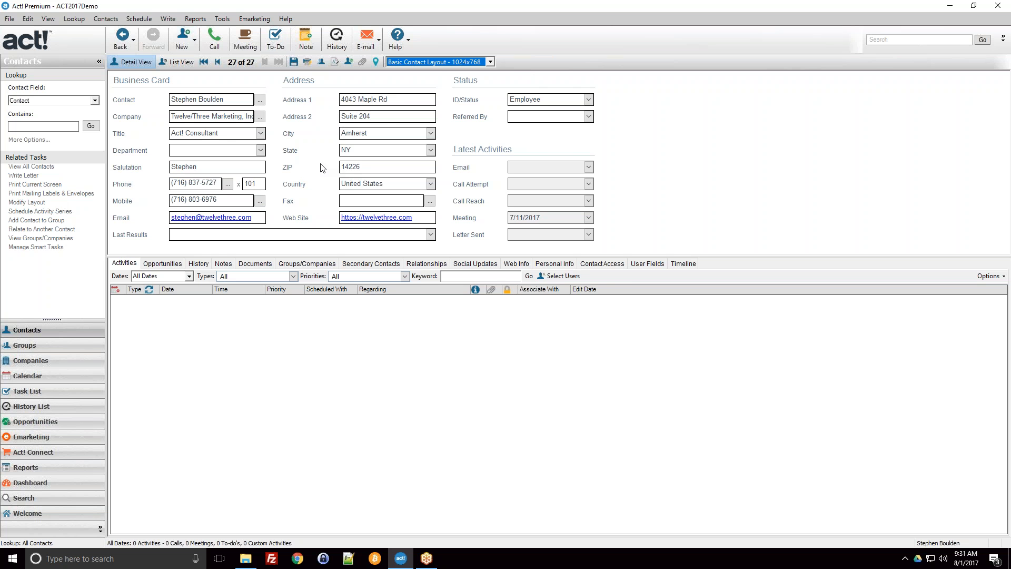
Step: Switch the contact detail view to the ACTDemo layout
{"action": "left_click", "coordinate": [447, 63]}
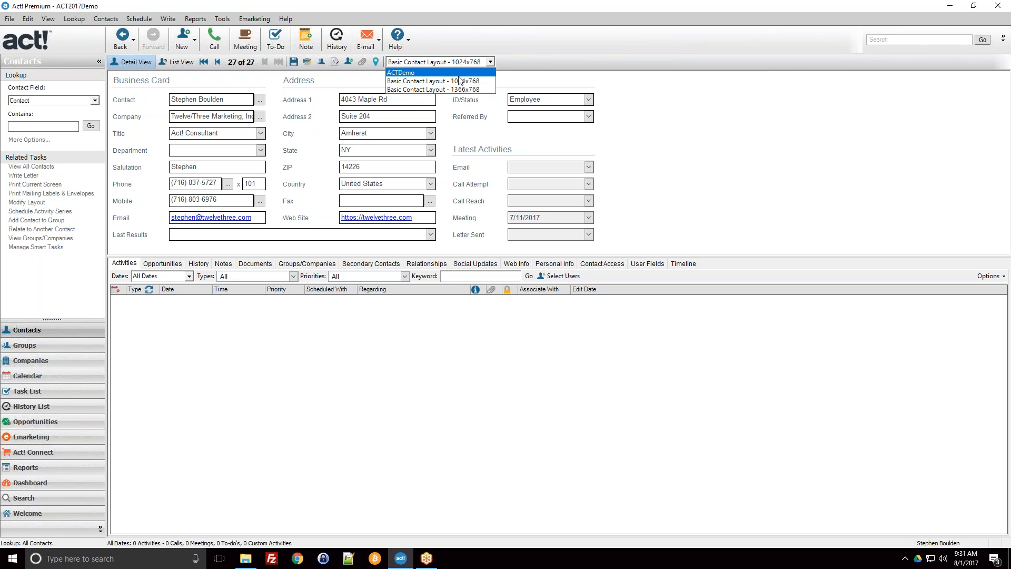
{"action": "left_click", "coordinate": [415, 83]}
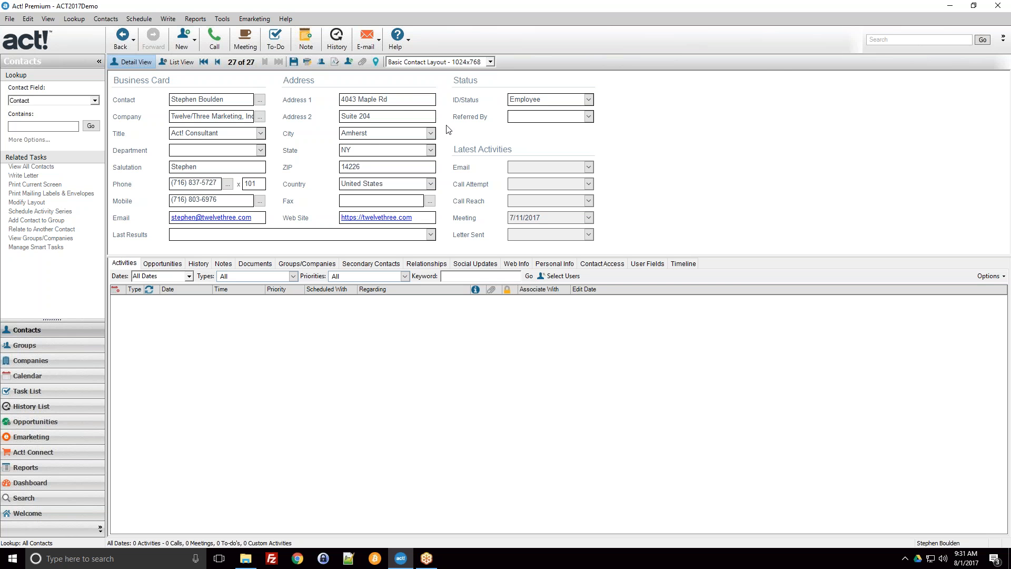
{"action": "left_click", "coordinate": [471, 62]}
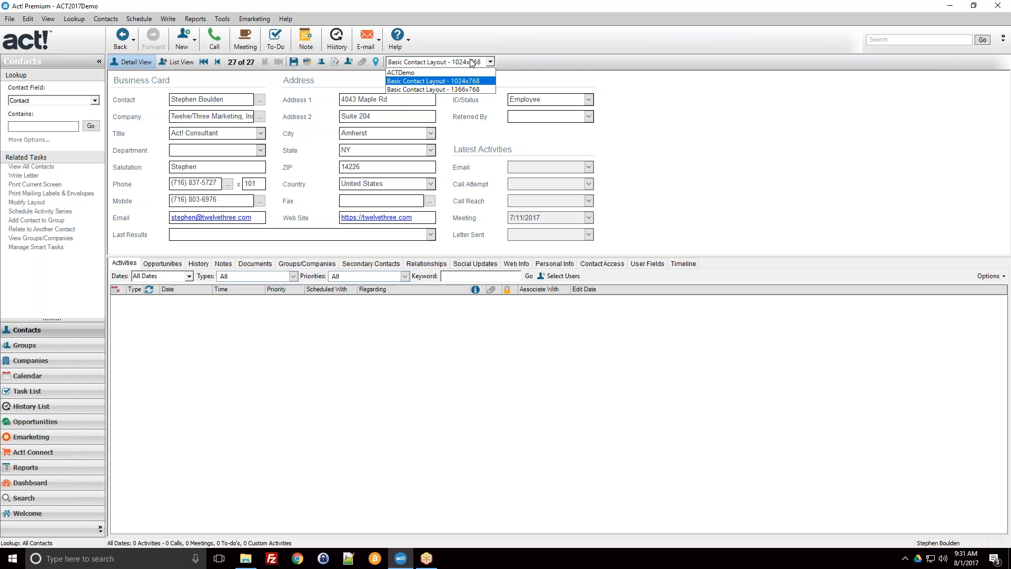
{"action": "left_click", "coordinate": [409, 73]}
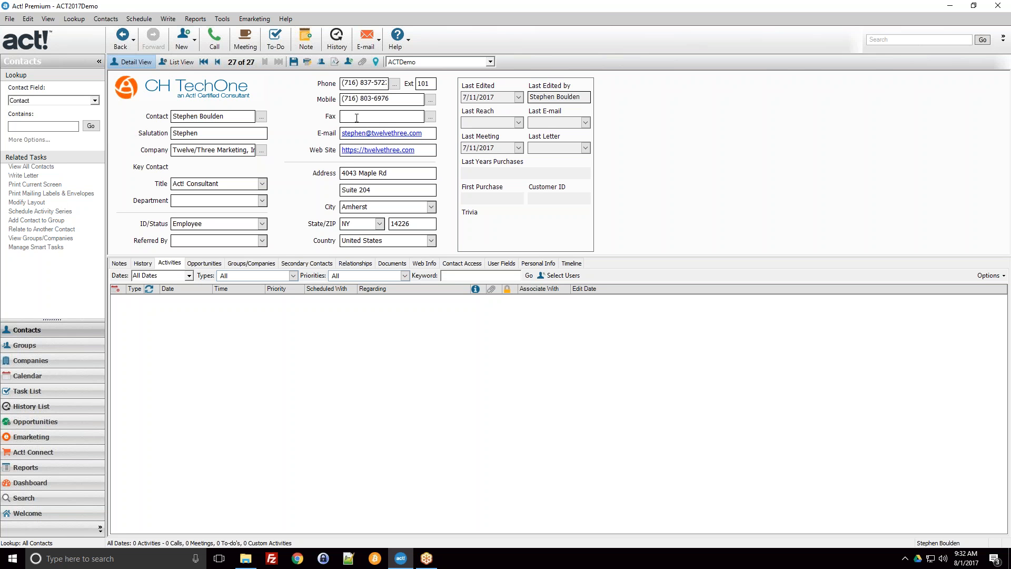
Step: Examine the contact's phone field, then its notes, history, activities and user fields in the ACTDemo layout
{"action": "mouse_move", "coordinate": [345, 84]}
{"action": "left_mouse_down"}
{"action": "mouse_move", "coordinate": [388, 84]}
{"action": "mouse_move", "coordinate": [343, 83]}
{"action": "left_mouse_up"}
{"action": "left_click", "coordinate": [381, 84]}
{"action": "left_click", "coordinate": [353, 83]}
{"action": "left_click", "coordinate": [121, 263]}
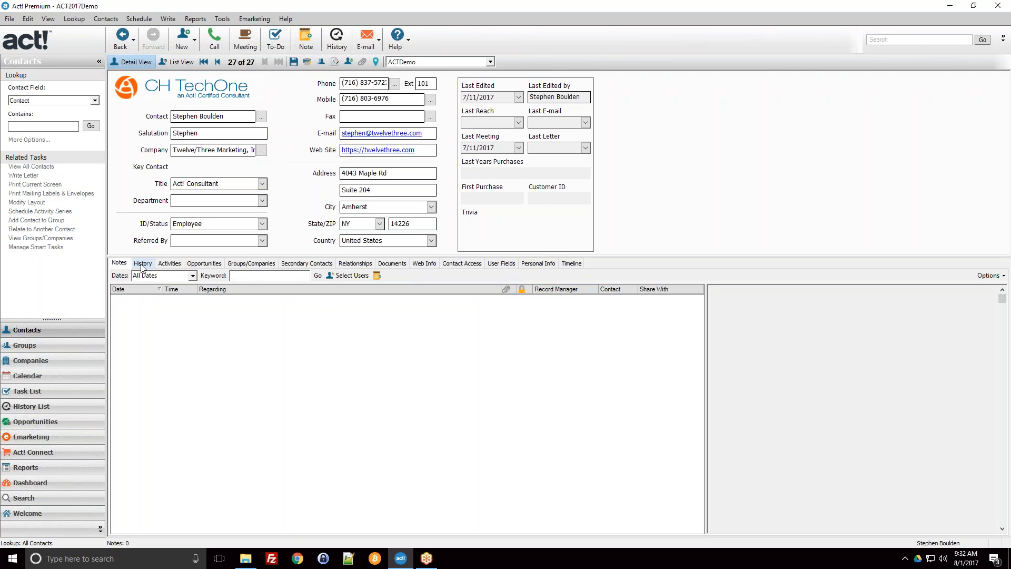
{"action": "left_click", "coordinate": [142, 264]}
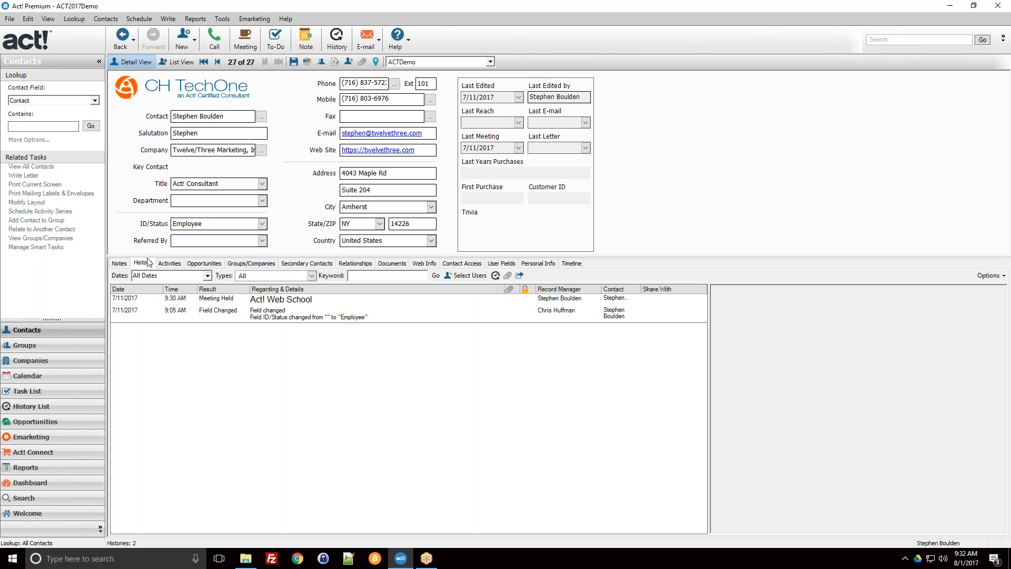
{"action": "left_click", "coordinate": [169, 265]}
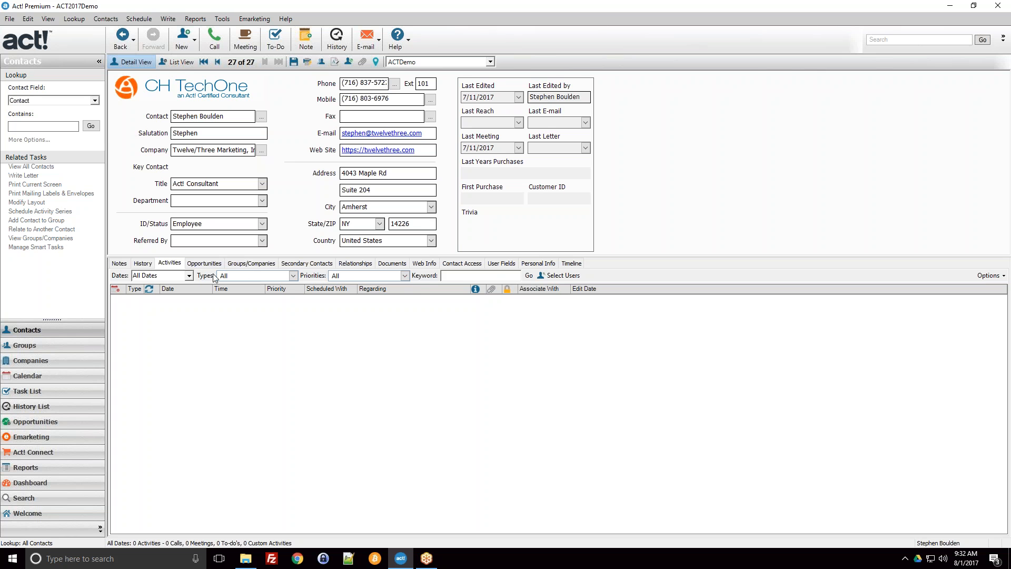
{"action": "left_click", "coordinate": [501, 264]}
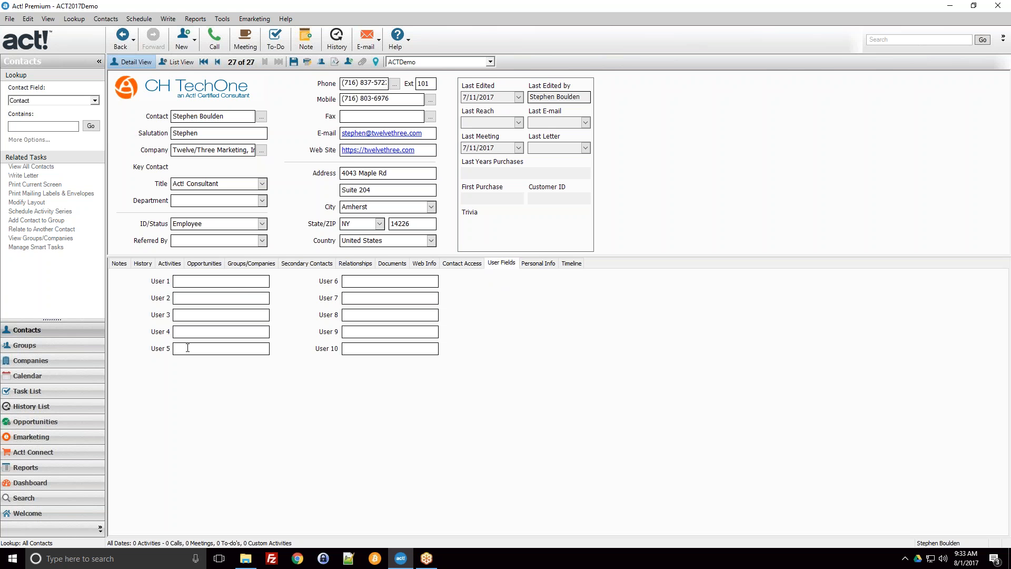
{"action": "left_click", "coordinate": [240, 280]}
{"action": "left_click", "coordinate": [183, 350]}
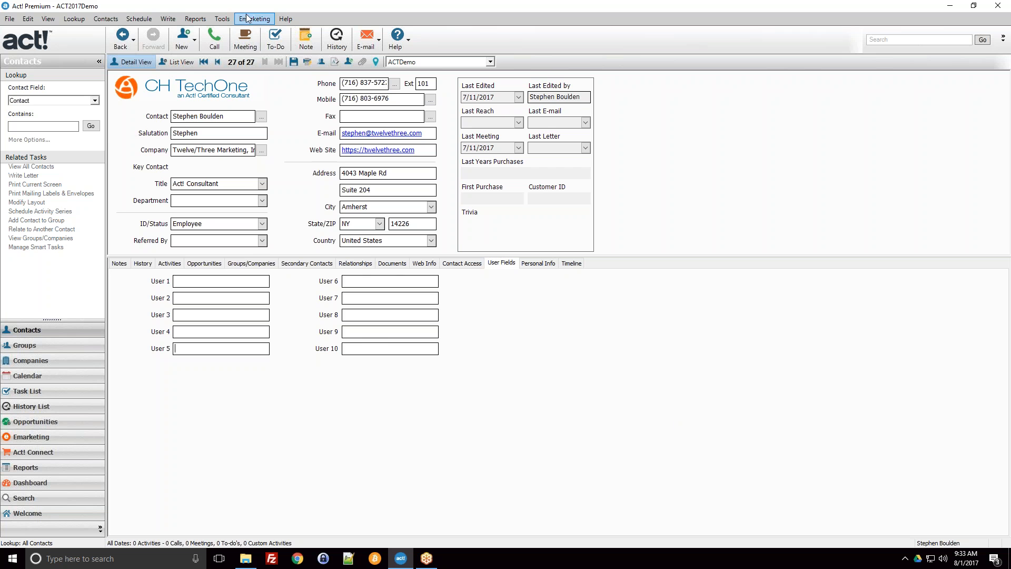
Step: Open the Define Fields tool for managing the database's fields
{"action": "left_click", "coordinate": [224, 19]}
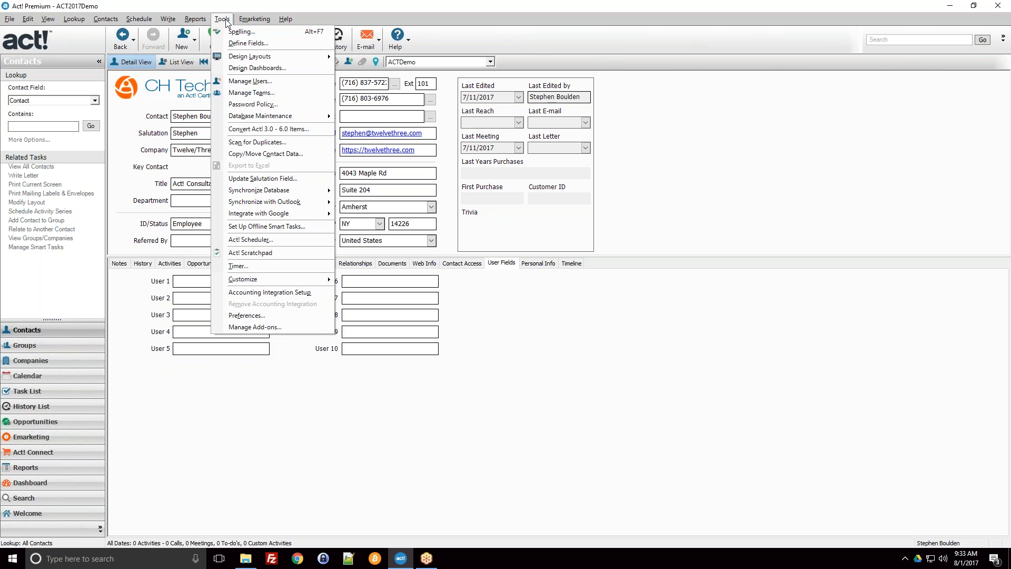
{"action": "left_click", "coordinate": [226, 21]}
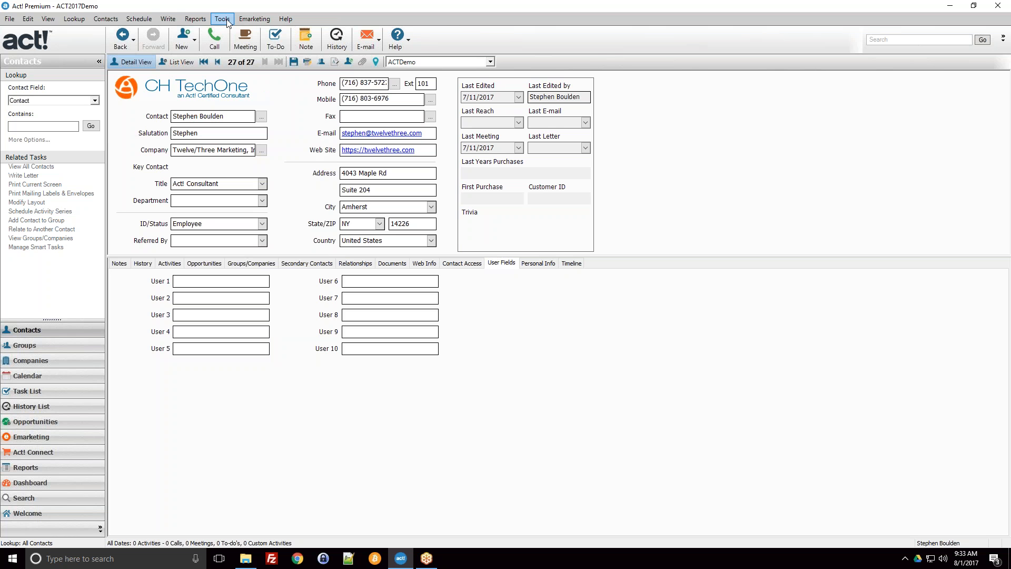
{"action": "left_click", "coordinate": [228, 21]}
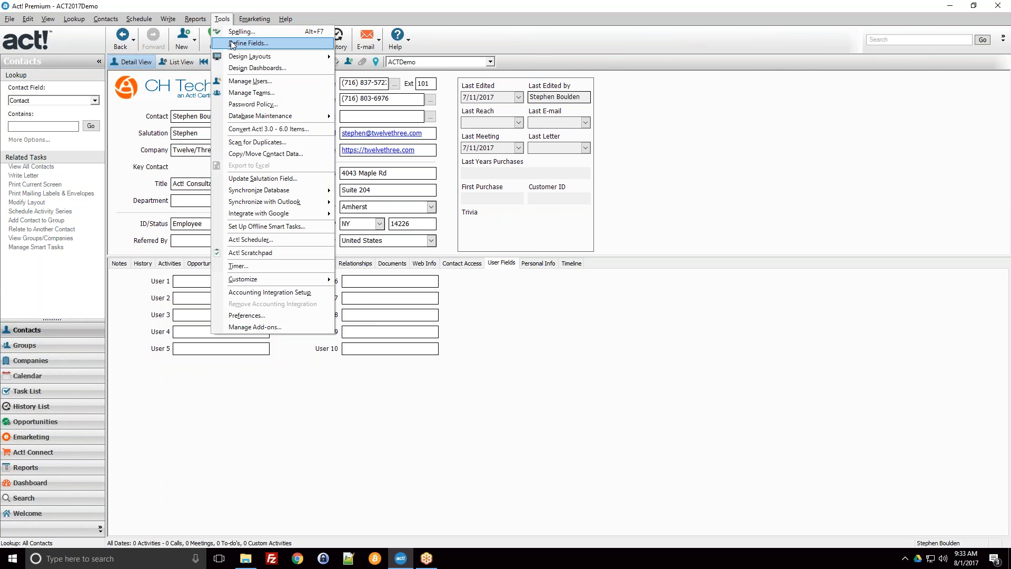
{"action": "left_click", "coordinate": [258, 47]}
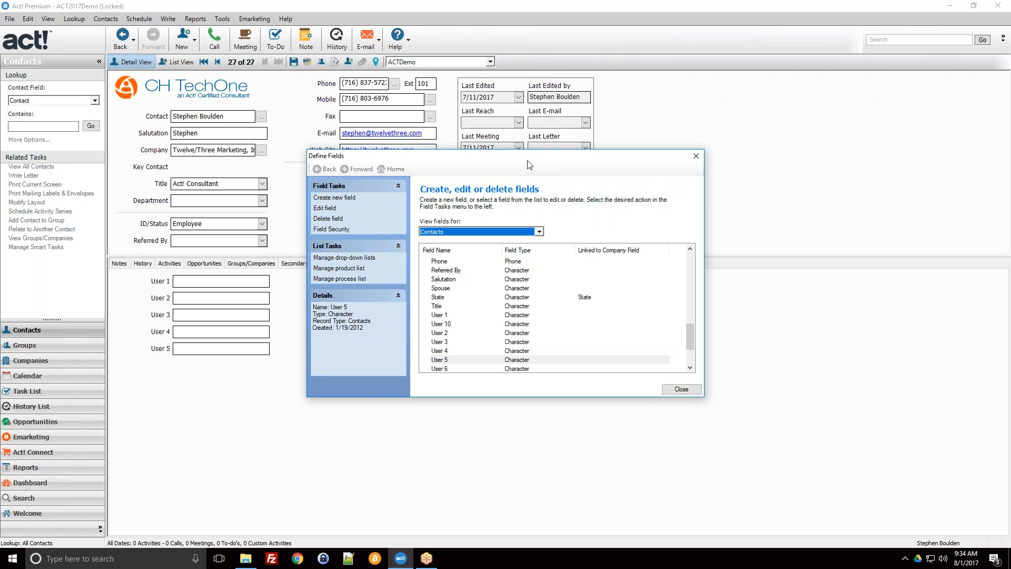
Step: Examine the contact field list and the details of User 1, Salutation, Alternate Extension and Birth Date
{"action": "left_click", "coordinate": [480, 313]}
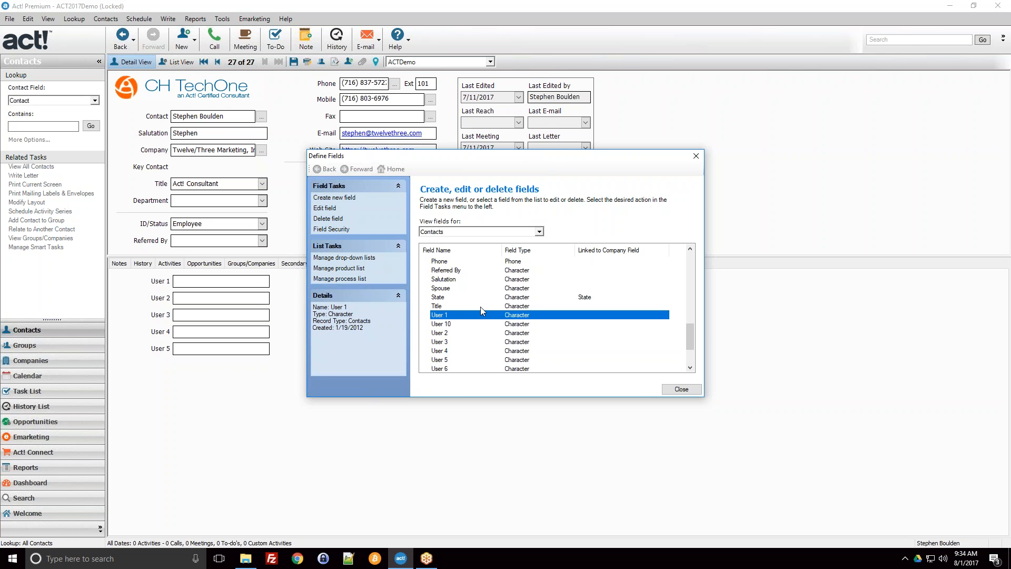
{"action": "left_click", "coordinate": [878, 291]}
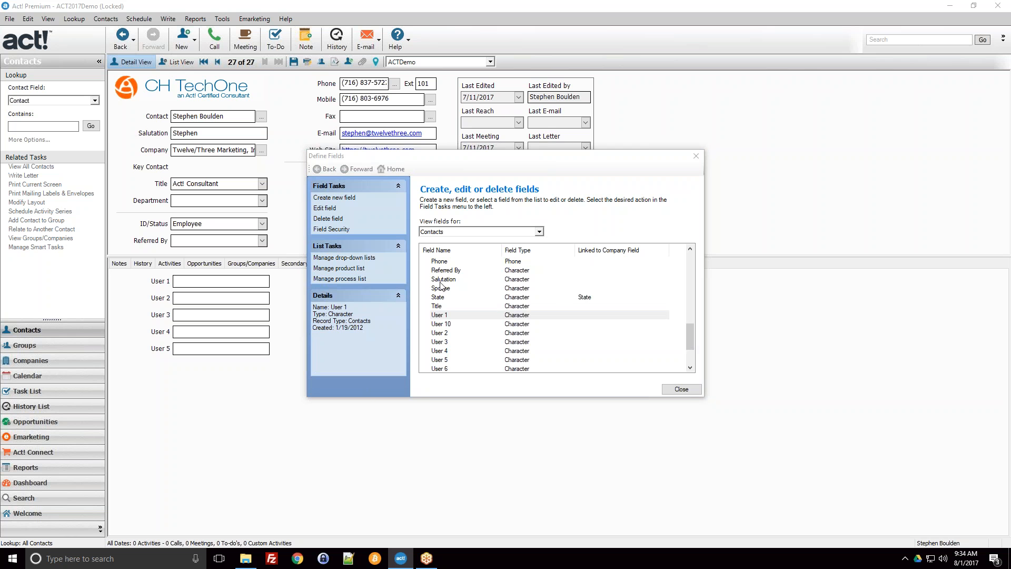
{"action": "left_click", "coordinate": [466, 285]}
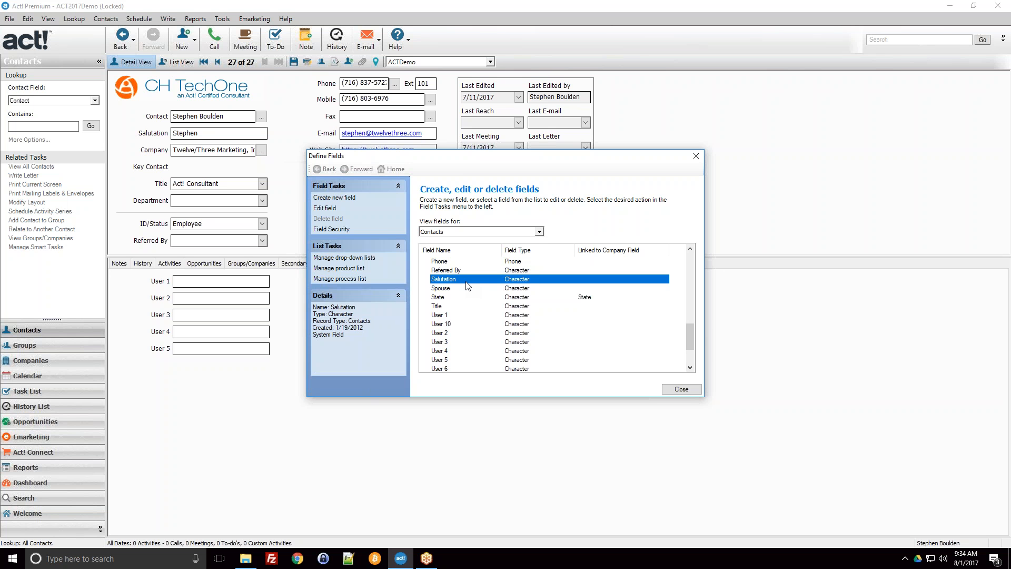
{"action": "scroll", "coordinate": [482, 308], "scroll_direction": "up", "scroll_amount": 7}
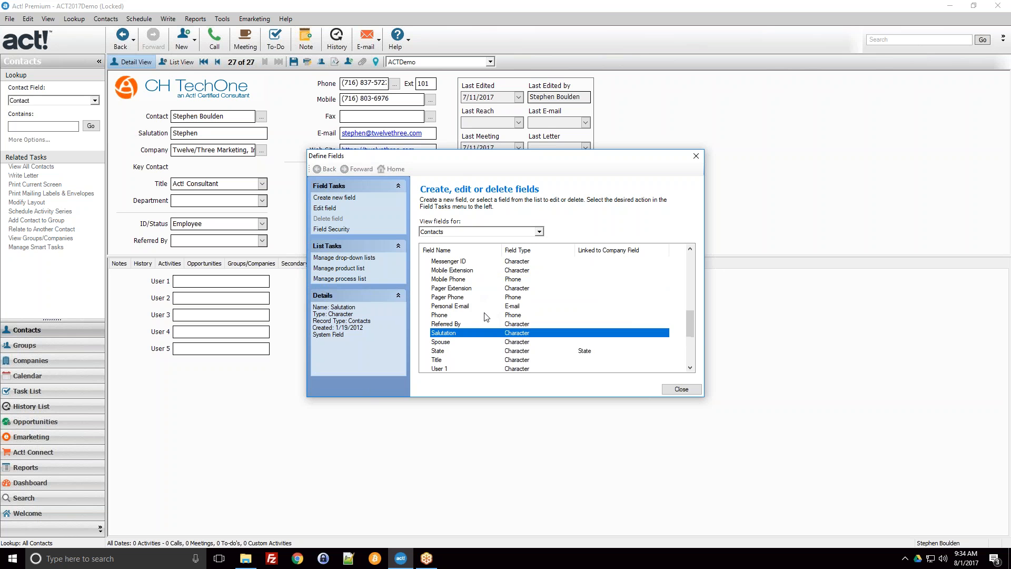
{"action": "scroll", "coordinate": [486, 317], "scroll_direction": "up", "scroll_amount": 2}
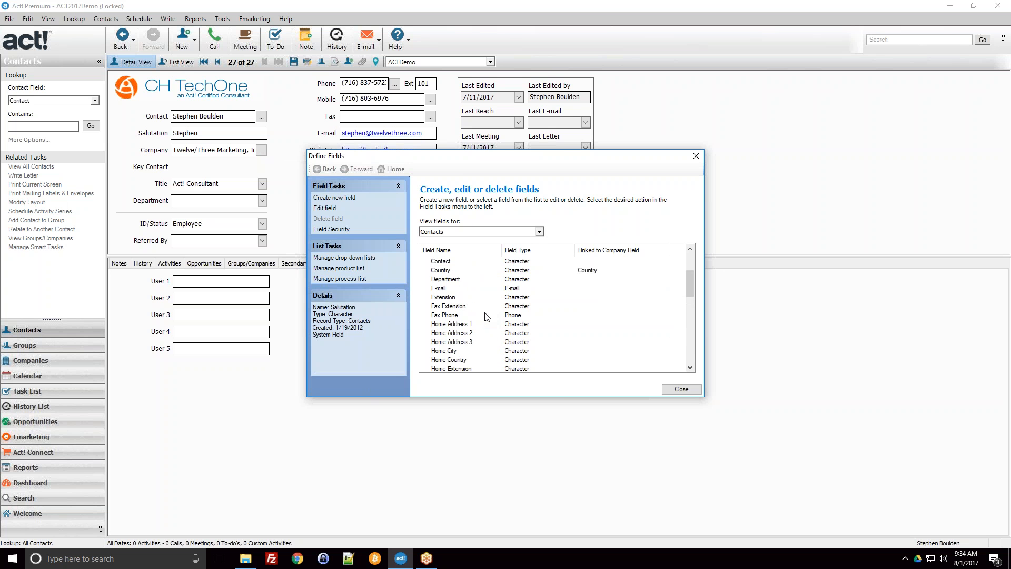
{"action": "scroll", "coordinate": [486, 317], "scroll_direction": "up", "scroll_amount": 2}
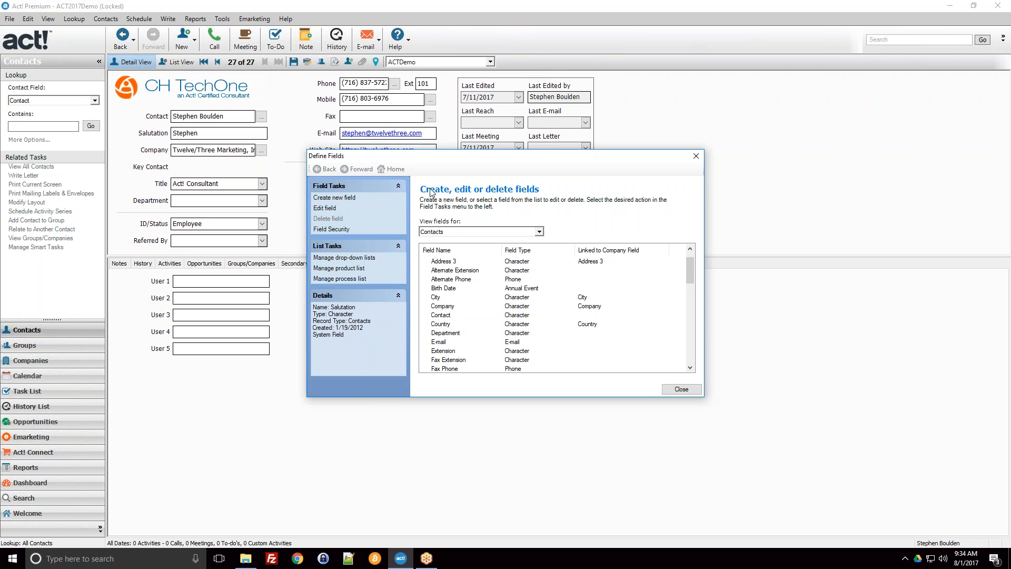
{"action": "left_click", "coordinate": [487, 270]}
{"action": "scroll", "coordinate": [488, 275], "scroll_direction": "up", "scroll_amount": 1}
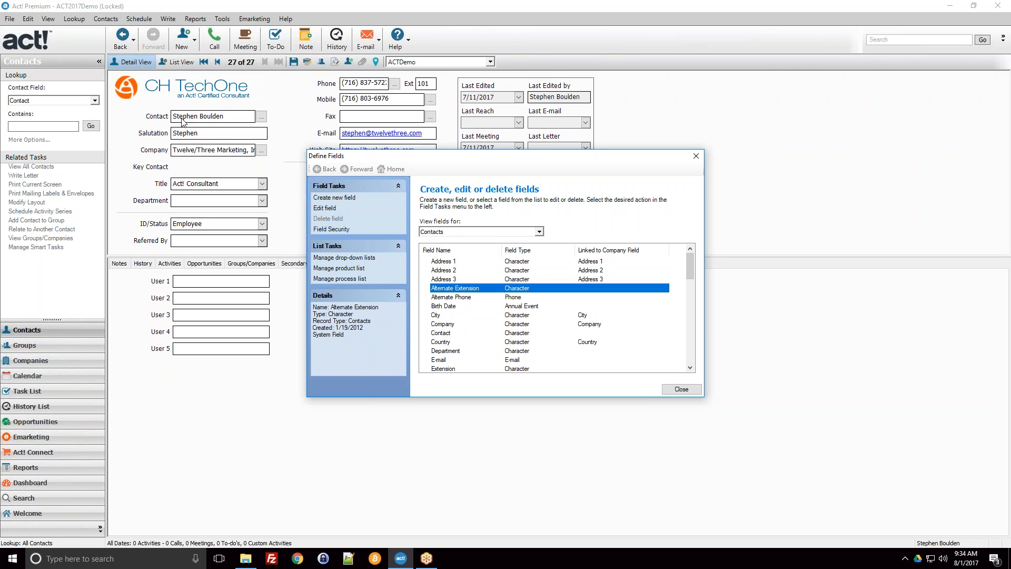
{"action": "scroll", "coordinate": [459, 301], "scroll_direction": "down", "scroll_amount": 2}
{"action": "scroll", "coordinate": [459, 301], "scroll_direction": "up", "scroll_amount": 1}
{"action": "left_click", "coordinate": [454, 281]}
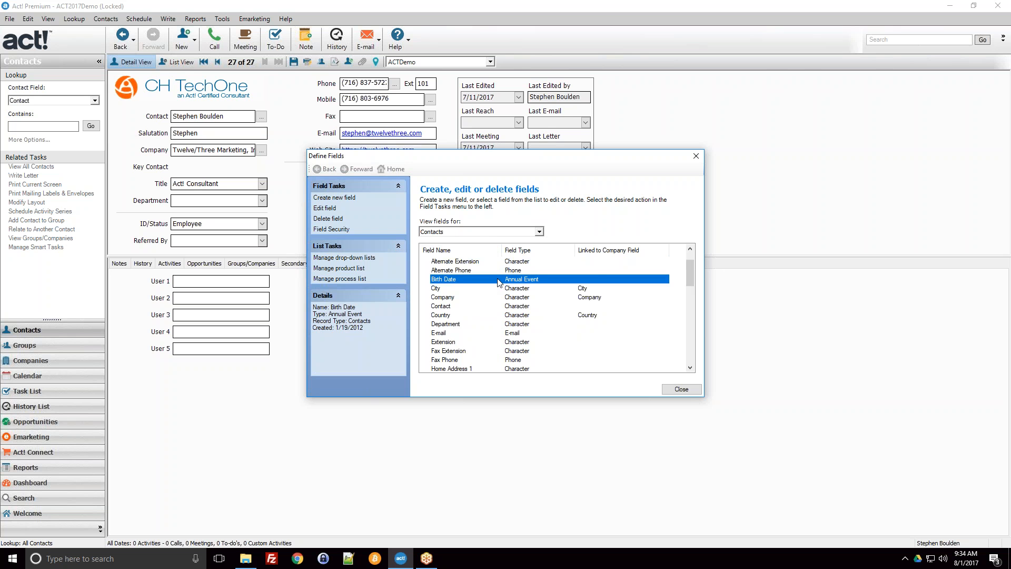
{"action": "scroll", "coordinate": [499, 284], "scroll_direction": "down", "scroll_amount": 2}
Step: List the fields for Companies and examine entries such as Billing Address 3, Revenue, Region, SIC Code and Ticker Symbol
{"action": "left_click", "coordinate": [481, 232]}
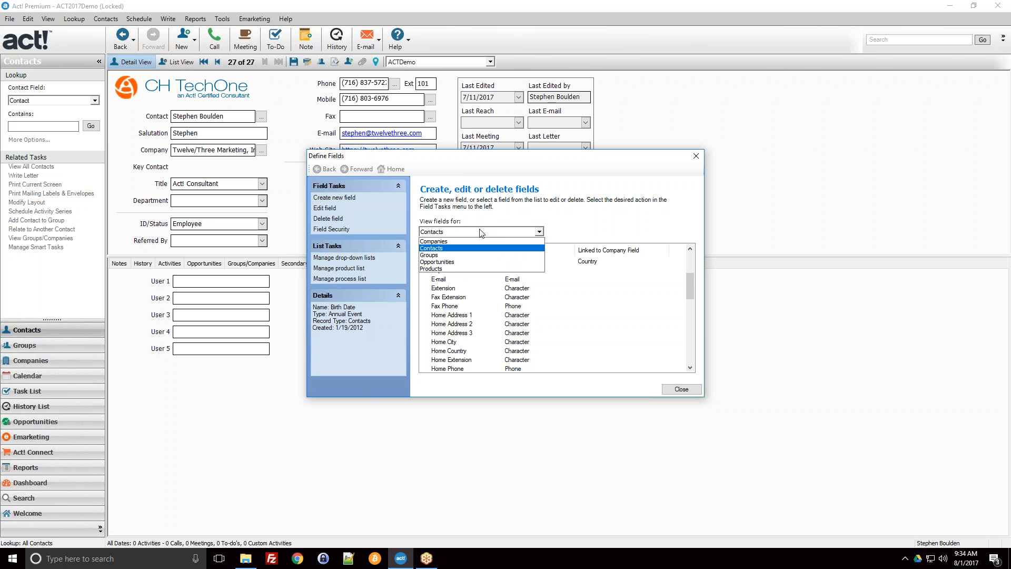
{"action": "left_click", "coordinate": [492, 242]}
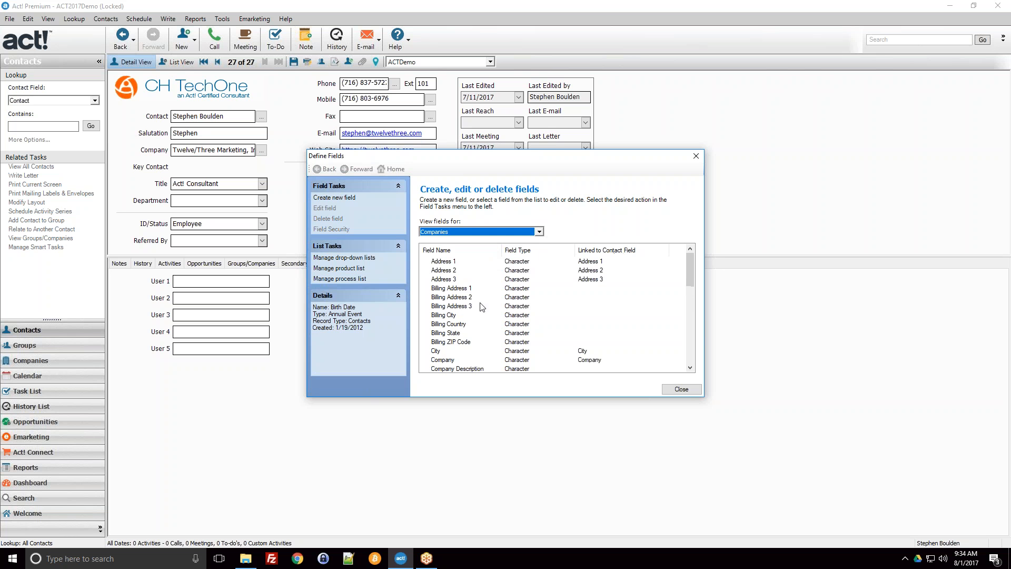
{"action": "left_click", "coordinate": [480, 306]}
{"action": "scroll", "coordinate": [493, 306], "scroll_direction": "down", "scroll_amount": 1}
{"action": "scroll", "coordinate": [464, 320], "scroll_direction": "up", "scroll_amount": 1}
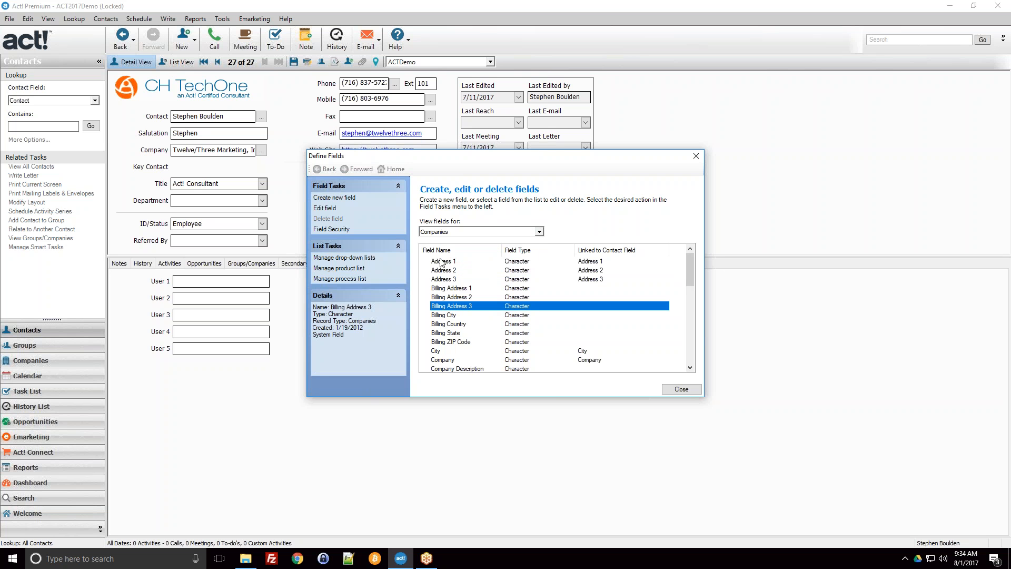
{"action": "scroll", "coordinate": [489, 307], "scroll_direction": "down", "scroll_amount": 2}
{"action": "scroll", "coordinate": [490, 308], "scroll_direction": "down", "scroll_amount": 3}
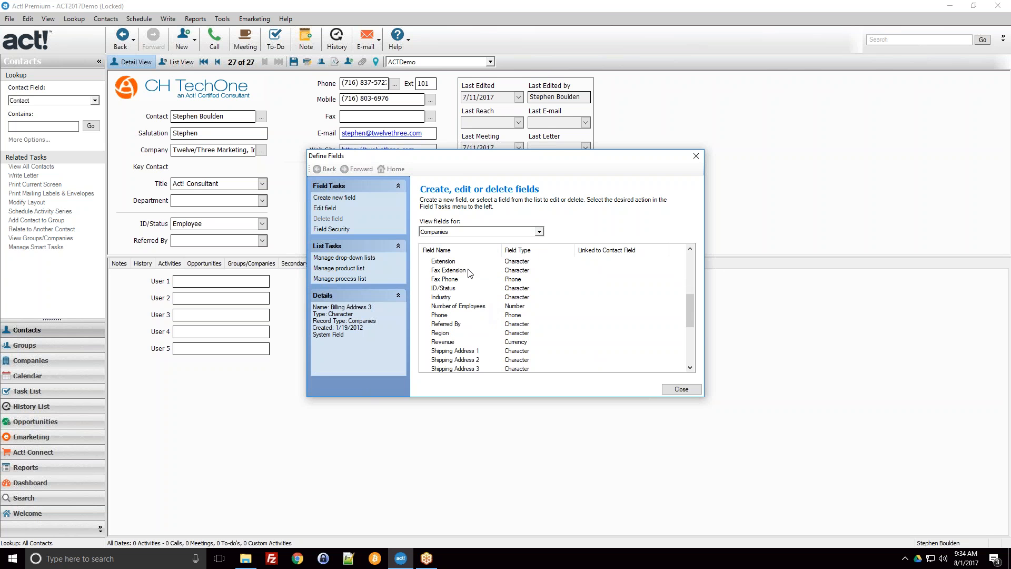
{"action": "left_click", "coordinate": [450, 342]}
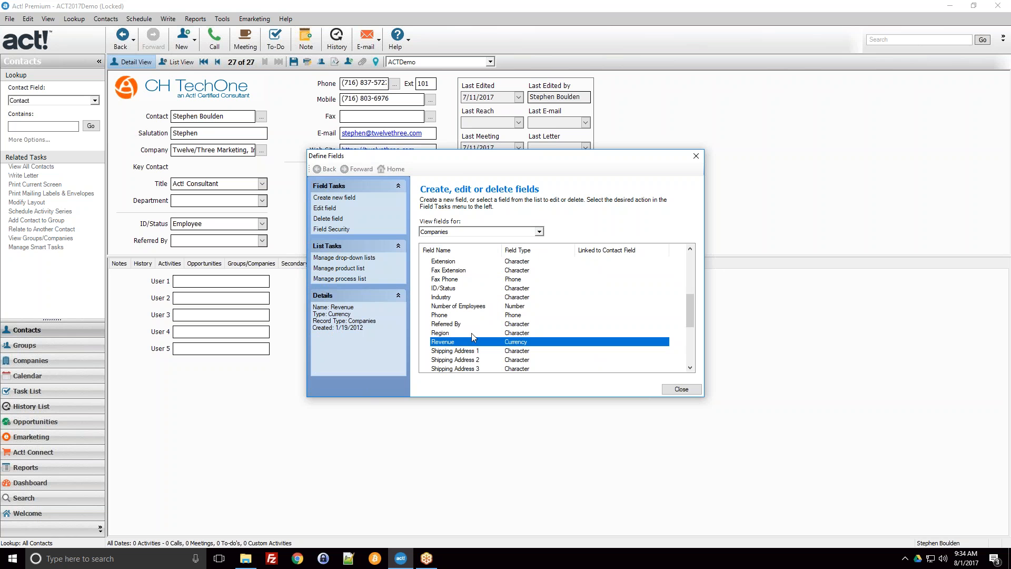
{"action": "left_click", "coordinate": [461, 334]}
{"action": "scroll", "coordinate": [462, 337], "scroll_direction": "down", "scroll_amount": 3}
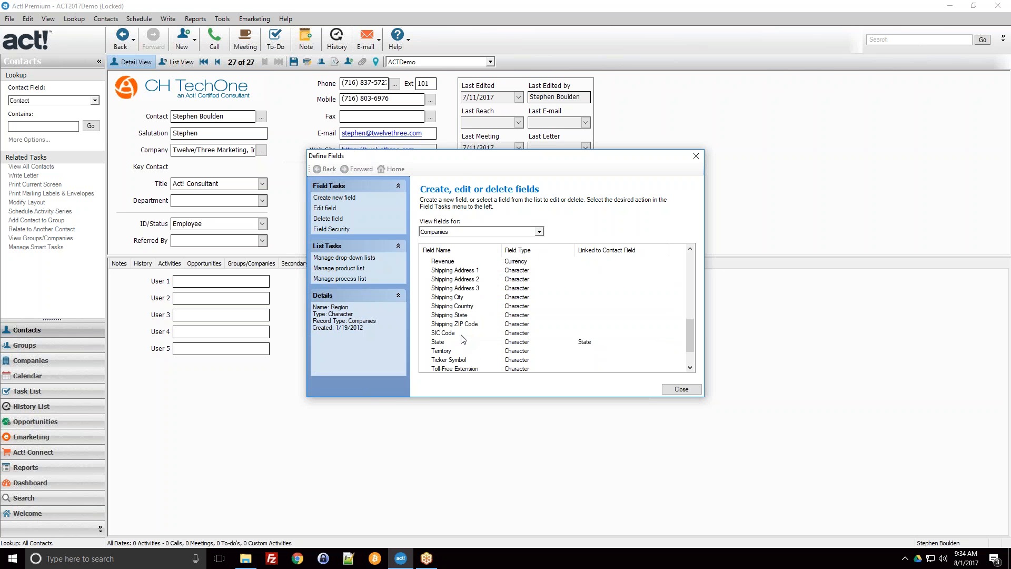
{"action": "left_click", "coordinate": [461, 334]}
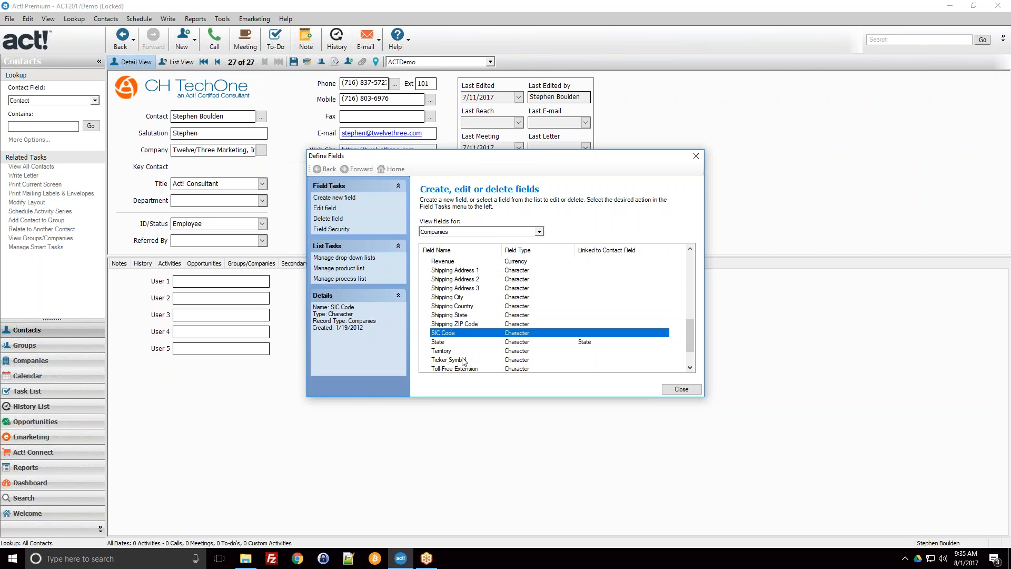
{"action": "left_click", "coordinate": [467, 359]}
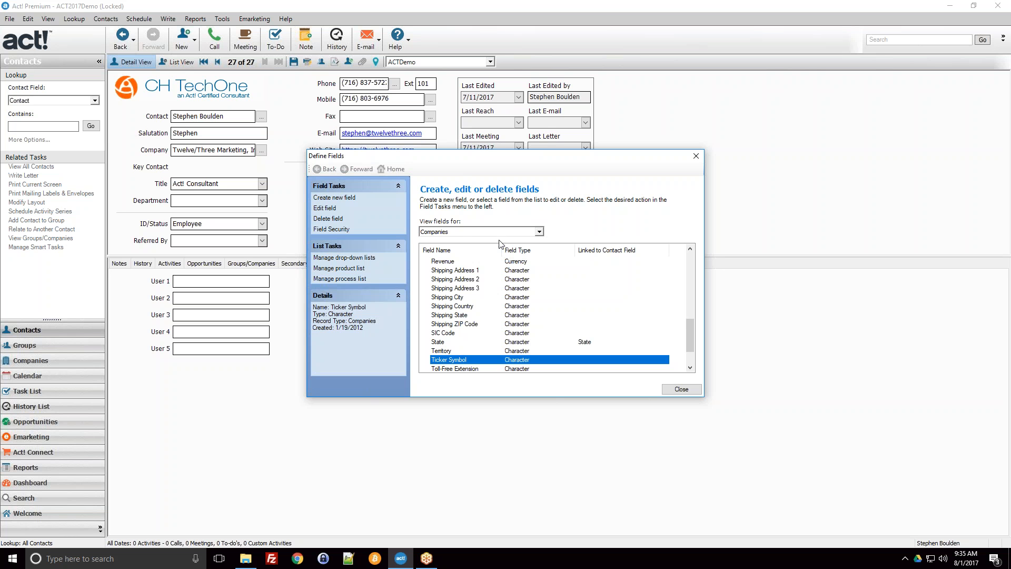
Step: List the fields for Opportunities and examine entries such as Opportunity Field 5 and Weighted Total
{"action": "left_click", "coordinate": [460, 232]}
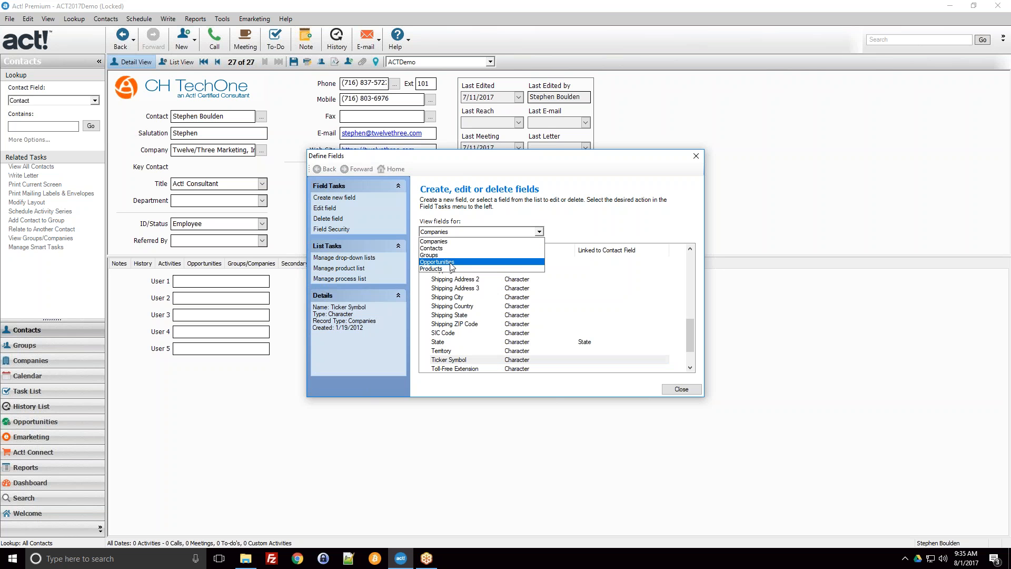
{"action": "left_click", "coordinate": [452, 262]}
{"action": "left_click", "coordinate": [469, 315]}
{"action": "scroll", "coordinate": [469, 315], "scroll_direction": "down", "scroll_amount": 1}
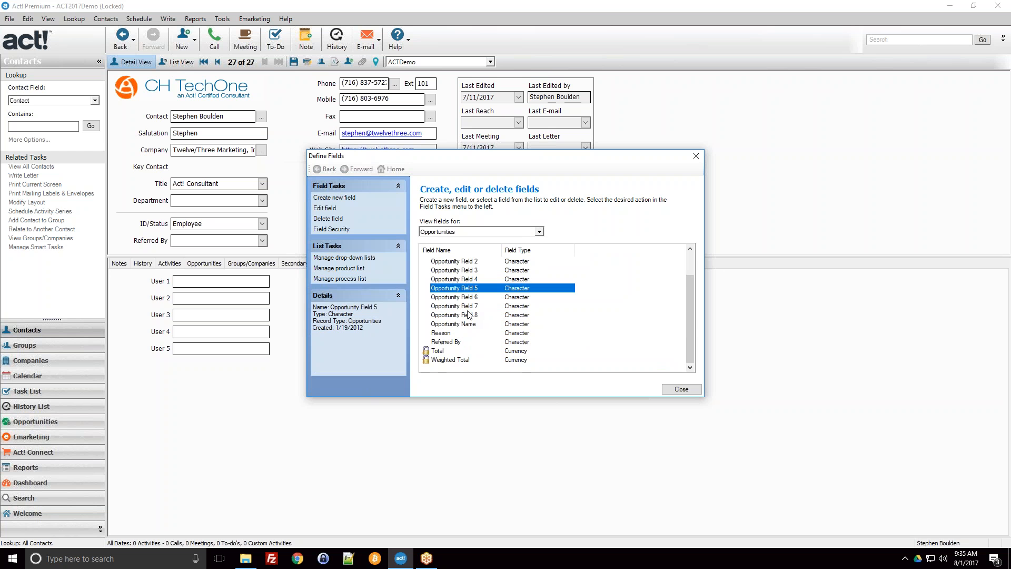
{"action": "left_click", "coordinate": [504, 359]}
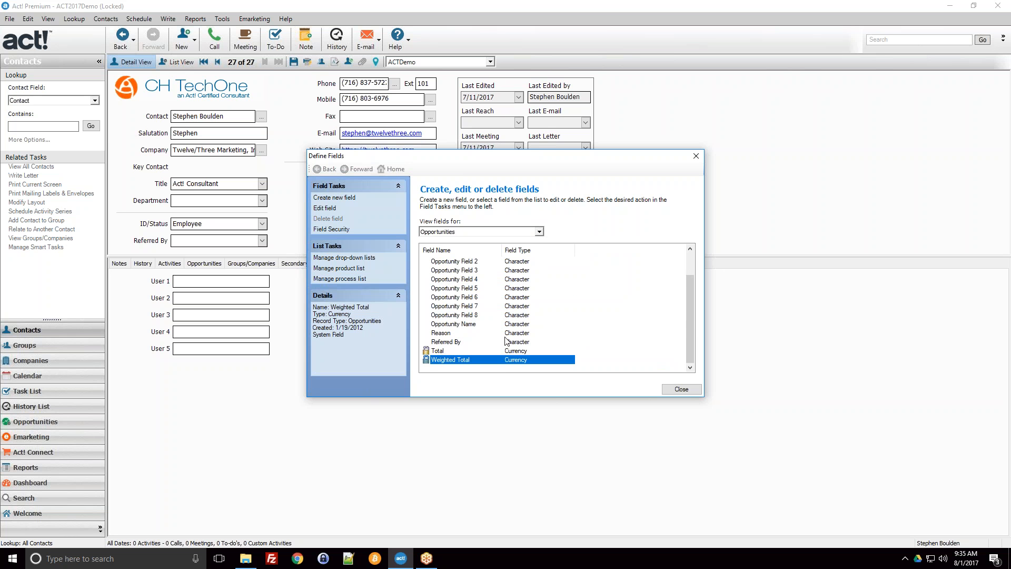
{"action": "scroll", "coordinate": [506, 341], "scroll_direction": "up", "scroll_amount": 1}
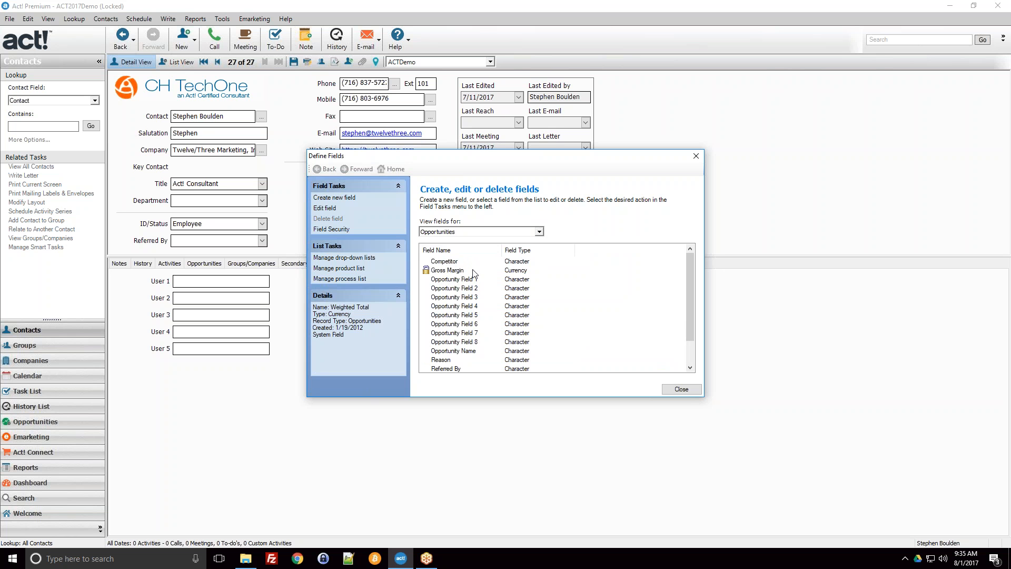
Step: Switch the field list to Contacts and start a new field named CRM System
{"action": "left_click", "coordinate": [490, 232]}
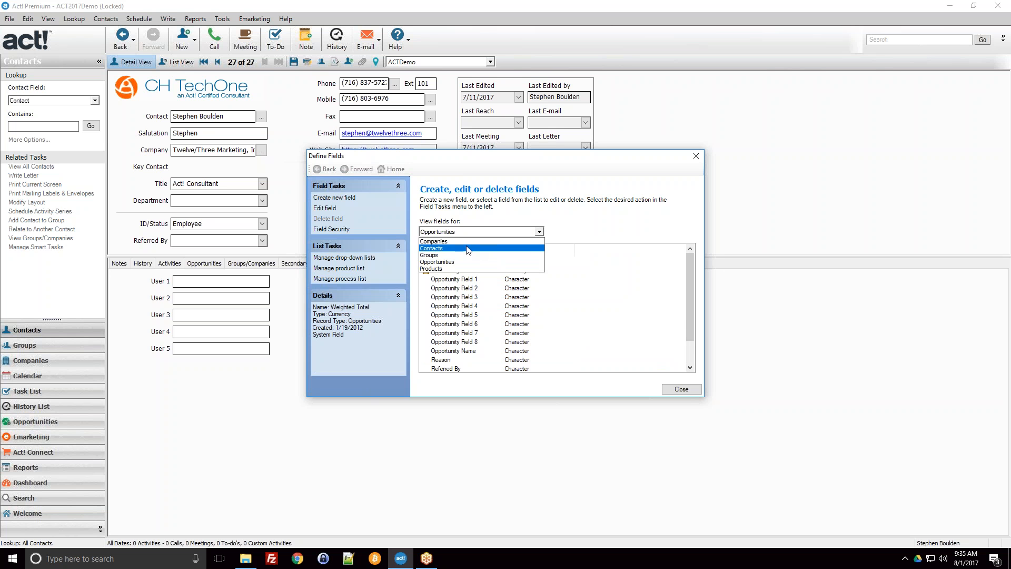
{"action": "left_click", "coordinate": [469, 249]}
{"action": "left_click", "coordinate": [548, 298]}
{"action": "scroll", "coordinate": [548, 298], "scroll_direction": "down", "scroll_amount": 1}
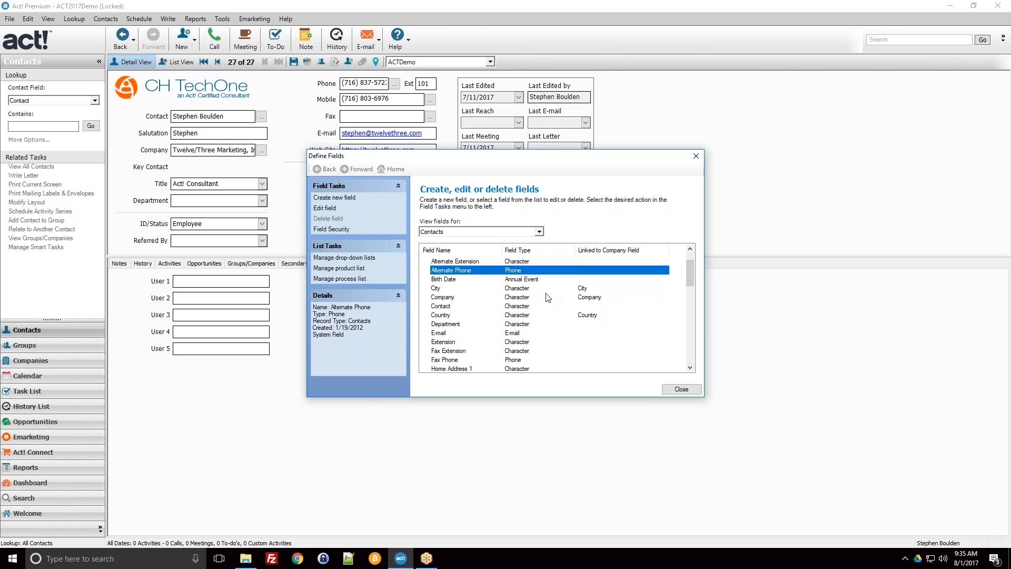
{"action": "scroll", "coordinate": [548, 298], "scroll_direction": "up", "scroll_amount": 1}
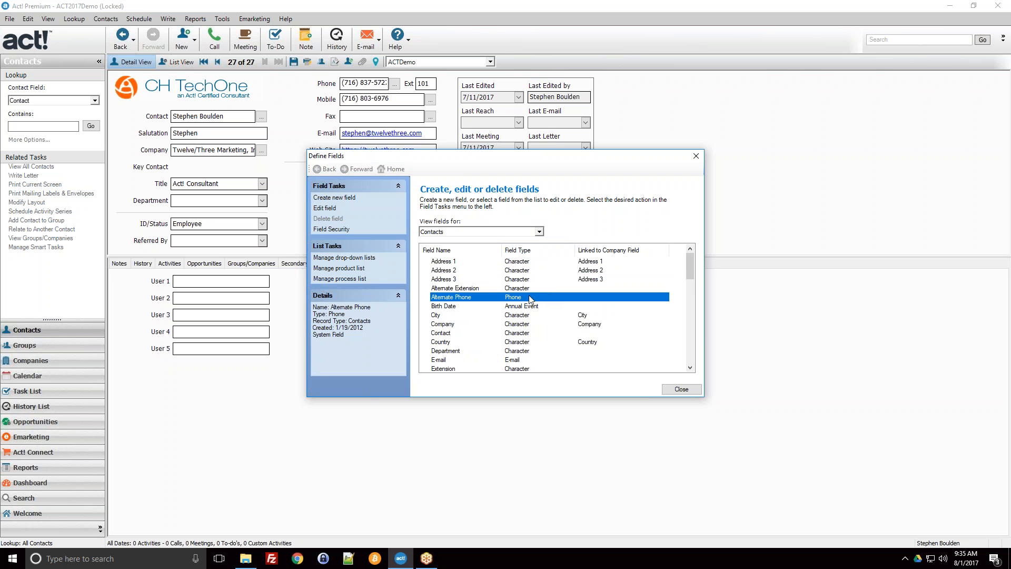
{"action": "left_click", "coordinate": [332, 200]}
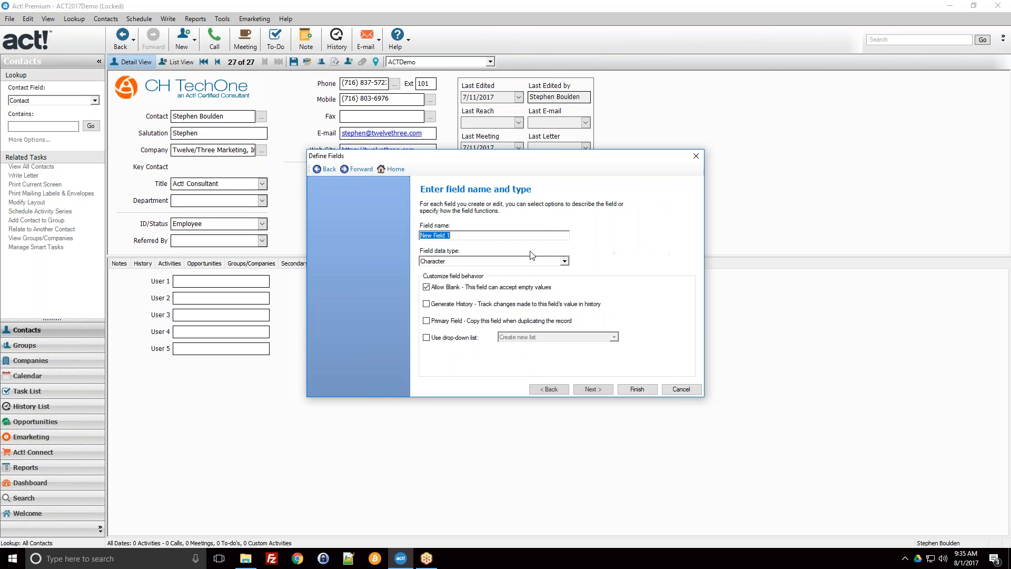
{"action": "left_click", "coordinate": [458, 237]}
{"action": "left_click_drag", "start_coordinate": [458, 237], "coordinate": [419, 238]}
{"action": "type", "text": "CRM System"}
Step: Look over the available data types and choose Character for the CRM System field
{"action": "left_click", "coordinate": [449, 261]}
{"action": "left_click", "coordinate": [450, 268]}
{"action": "left_click", "coordinate": [449, 261]}
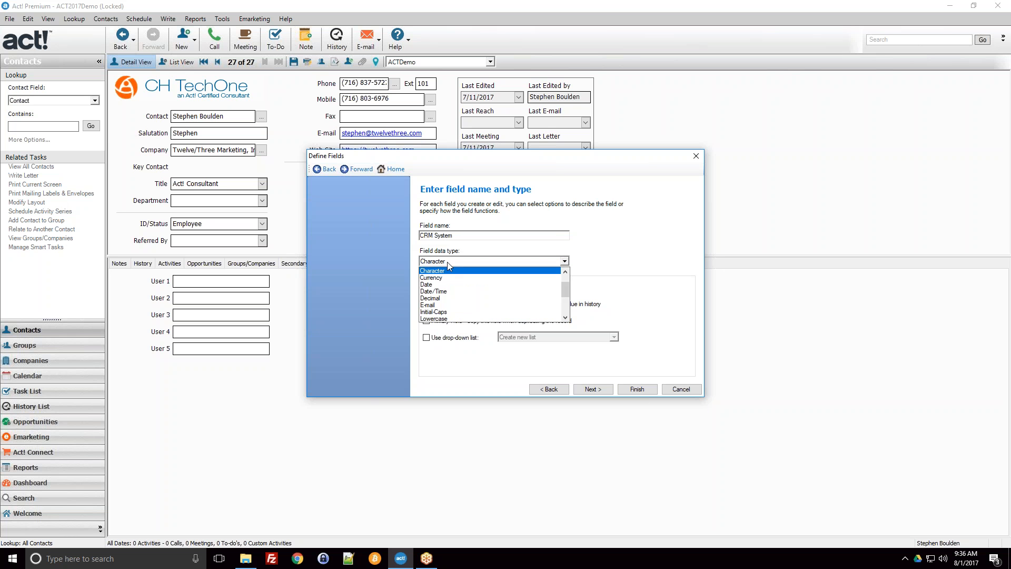
{"action": "scroll", "coordinate": [445, 295], "scroll_direction": "up", "scroll_amount": 2}
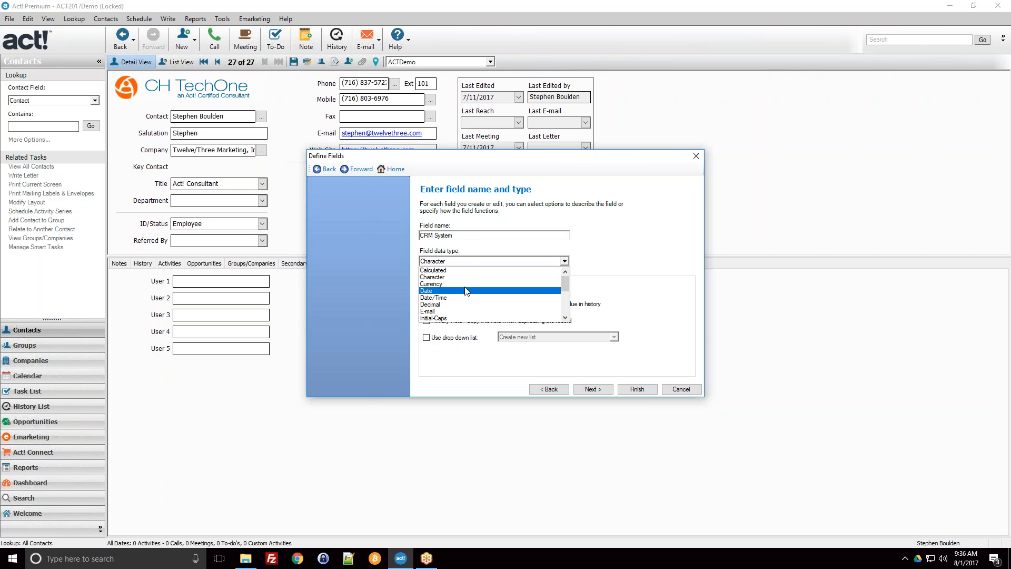
{"action": "left_click", "coordinate": [444, 293]}
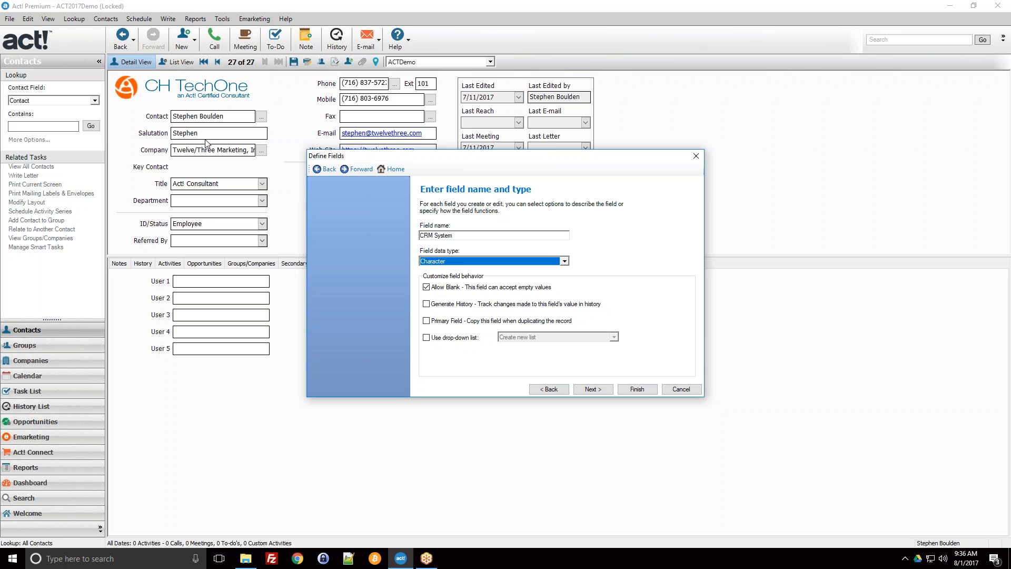
Step: Examine the field data types from Address through Yes/No, moving the dialog aside to compare with the contact's address fields
{"action": "left_click", "coordinate": [465, 261]}
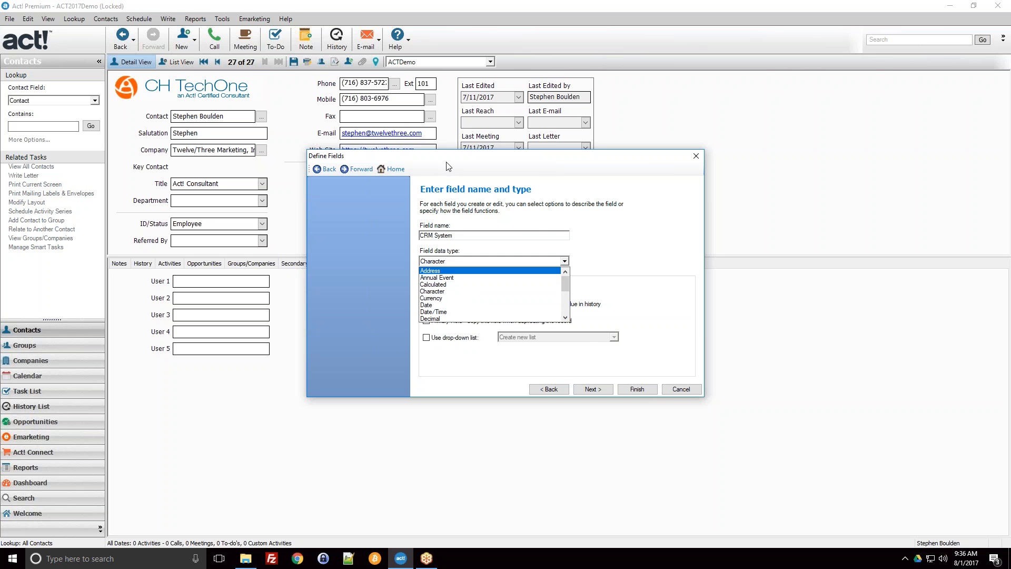
{"action": "left_click", "coordinate": [634, 188]}
{"action": "left_click_drag", "start_coordinate": [594, 156], "coordinate": [812, 118]}
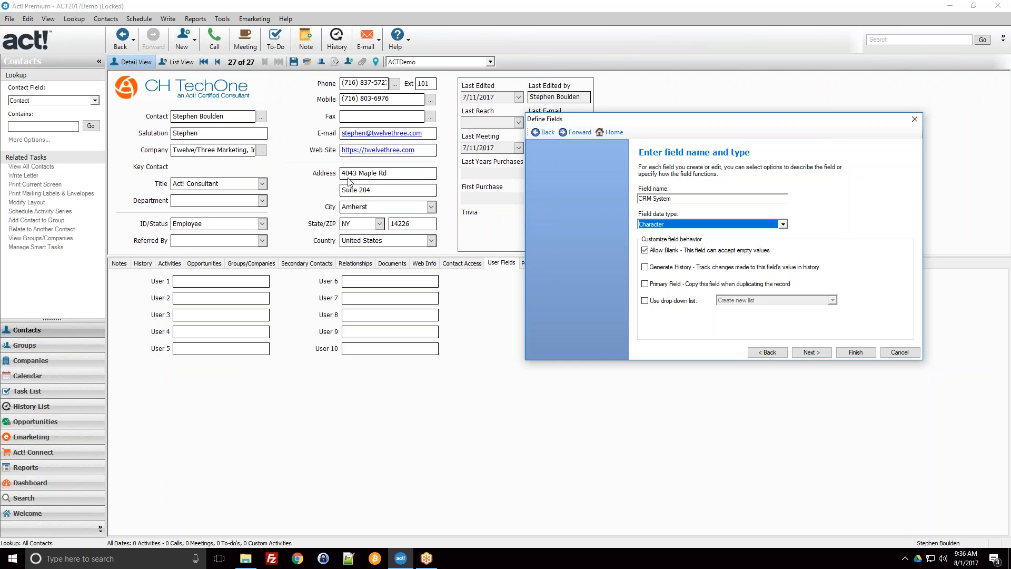
{"action": "left_click_drag", "start_coordinate": [676, 126], "coordinate": [501, 131]}
{"action": "left_click", "coordinate": [487, 230]}
{"action": "scroll", "coordinate": [484, 257], "scroll_direction": "down", "scroll_amount": 2}
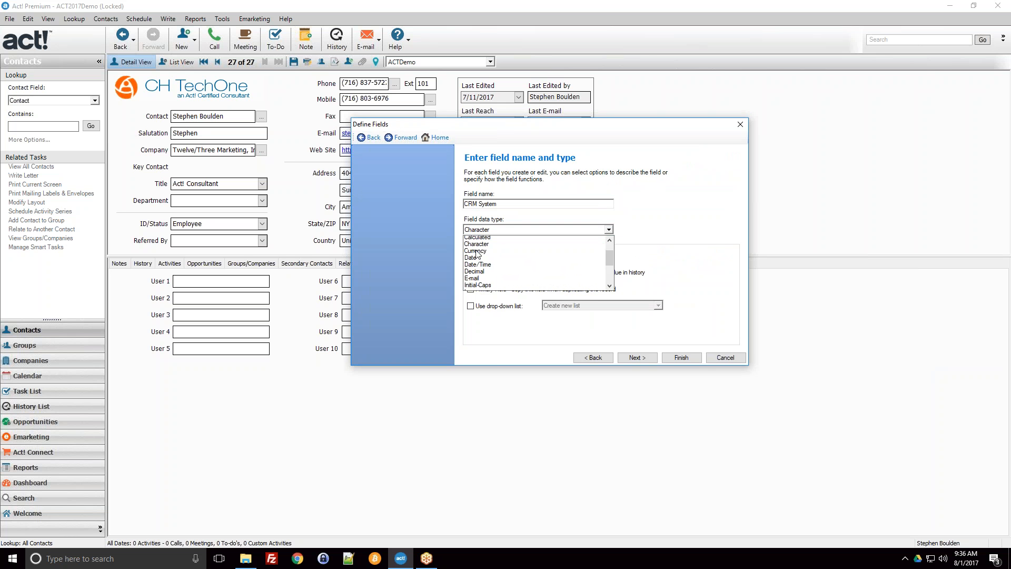
{"action": "scroll", "coordinate": [483, 257], "scroll_direction": "down", "scroll_amount": 1}
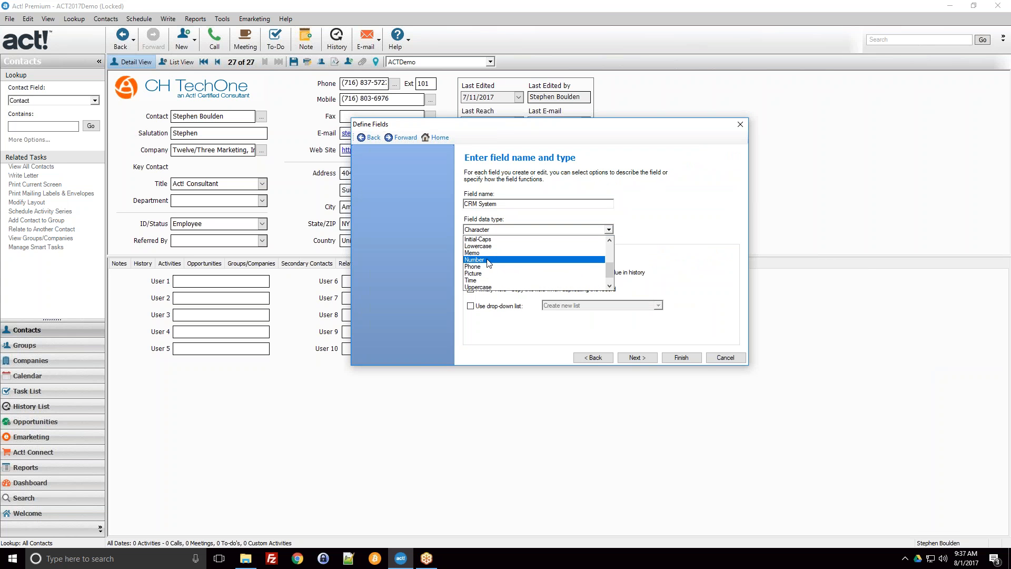
{"action": "scroll", "coordinate": [499, 269], "scroll_direction": "down", "scroll_amount": 1}
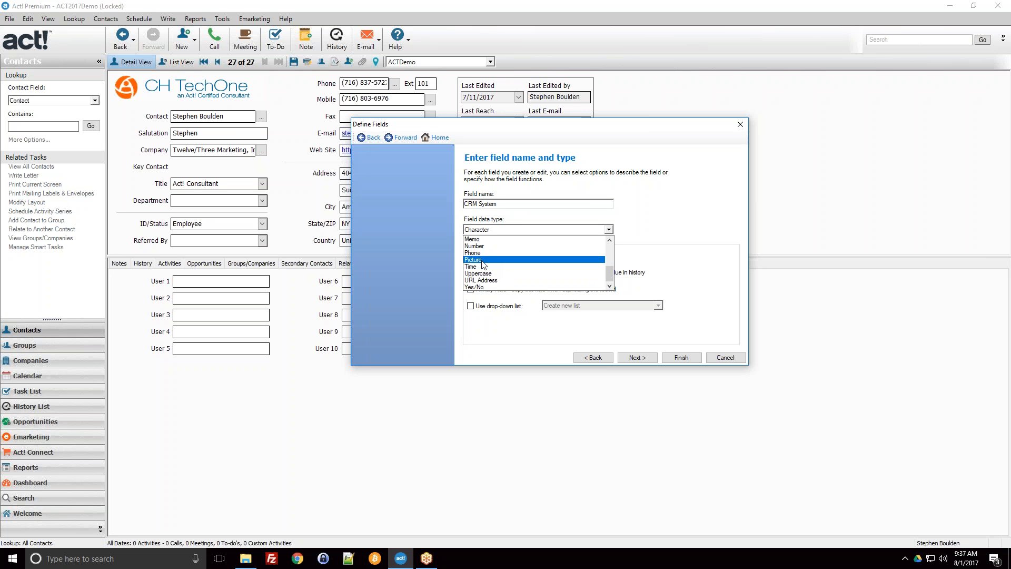
Step: Try the Yes/No data type for the CRM System field, review the other types and uncover the contact's details behind the dialog
{"action": "left_click", "coordinate": [476, 287]}
{"action": "left_click", "coordinate": [493, 230]}
{"action": "scroll", "coordinate": [482, 285], "scroll_direction": "up", "scroll_amount": 2}
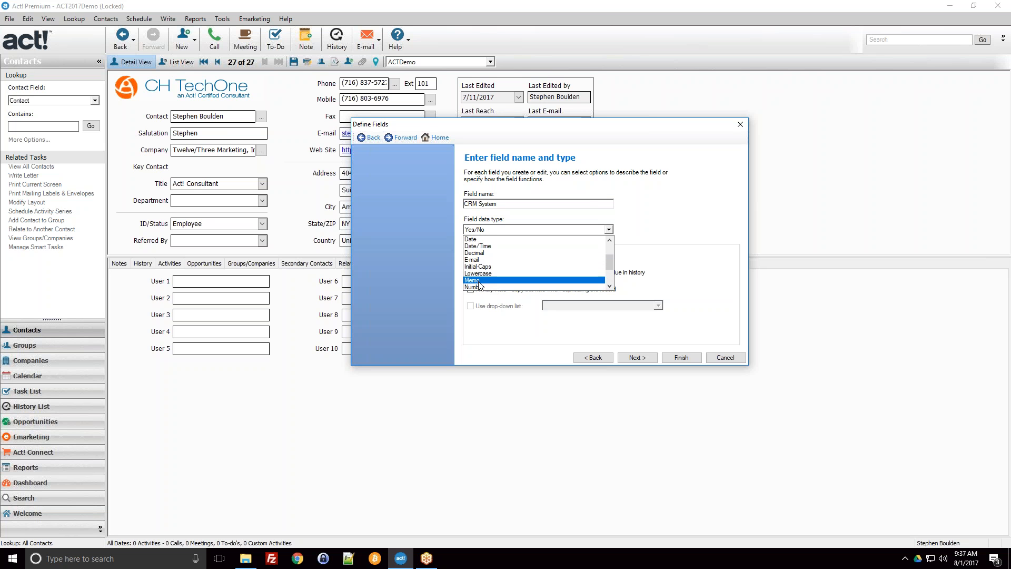
{"action": "scroll", "coordinate": [480, 279], "scroll_direction": "up", "scroll_amount": 3}
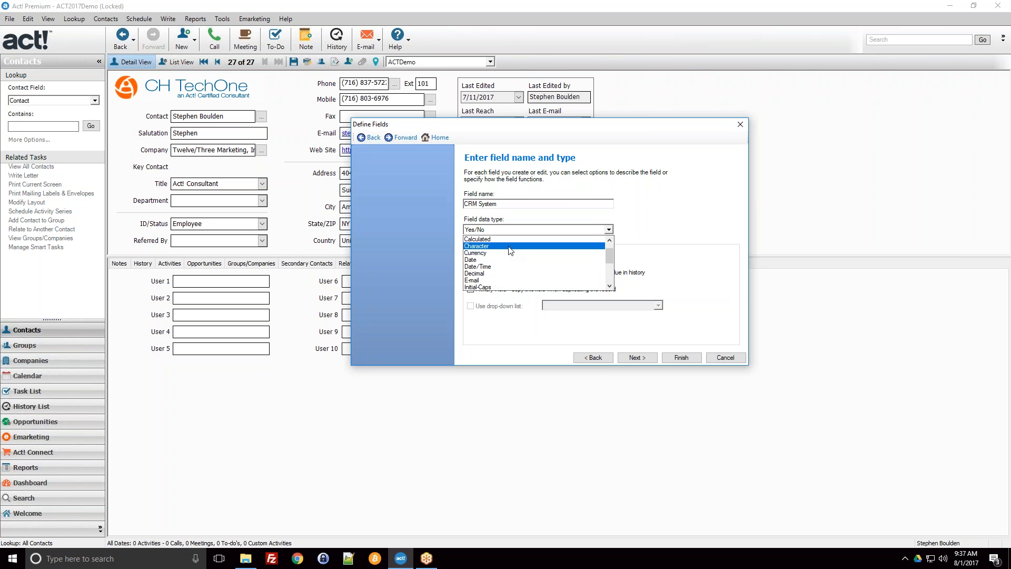
{"action": "scroll", "coordinate": [510, 250], "scroll_direction": "down", "scroll_amount": 1}
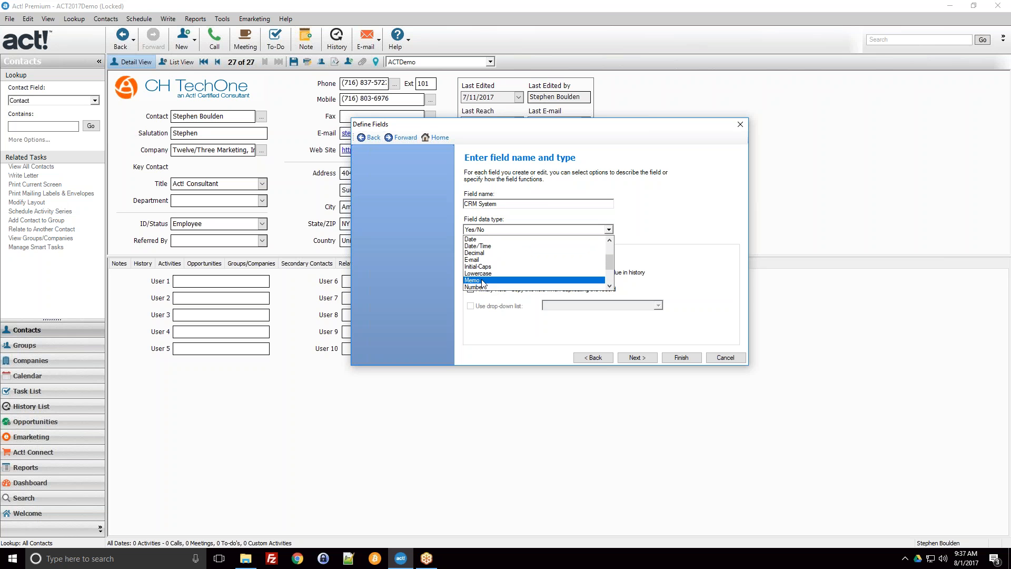
{"action": "left_click", "coordinate": [547, 126]}
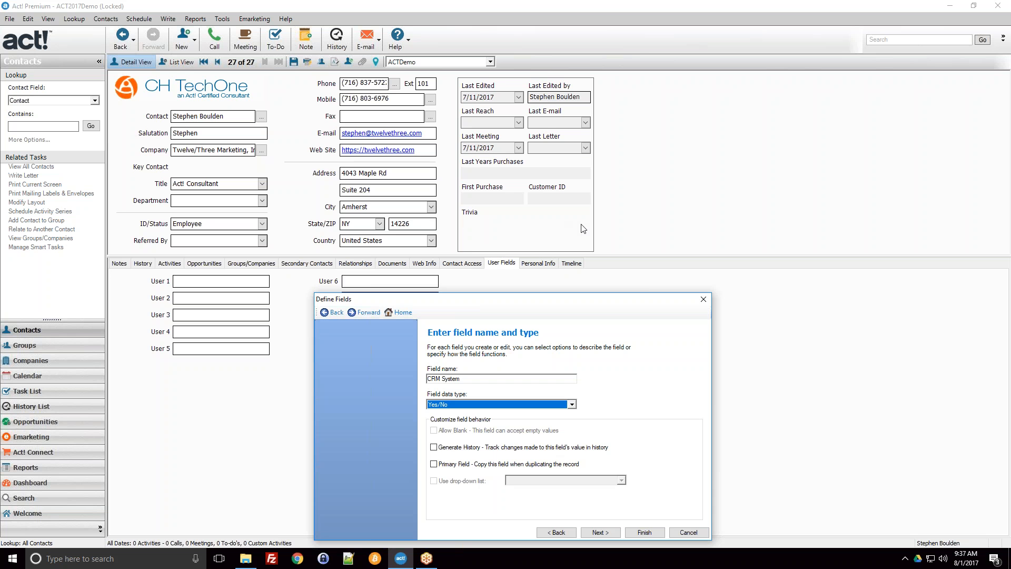
{"action": "left_click_drag", "start_coordinate": [552, 299], "coordinate": [527, 103]}
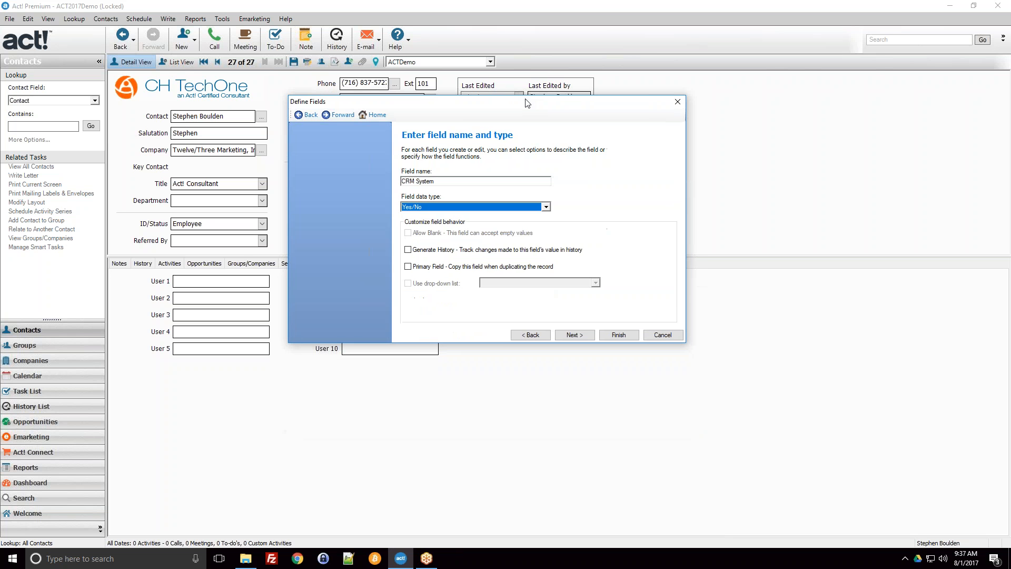
Step: Set the CRM System field's data type back to Character
{"action": "left_click", "coordinate": [473, 209]}
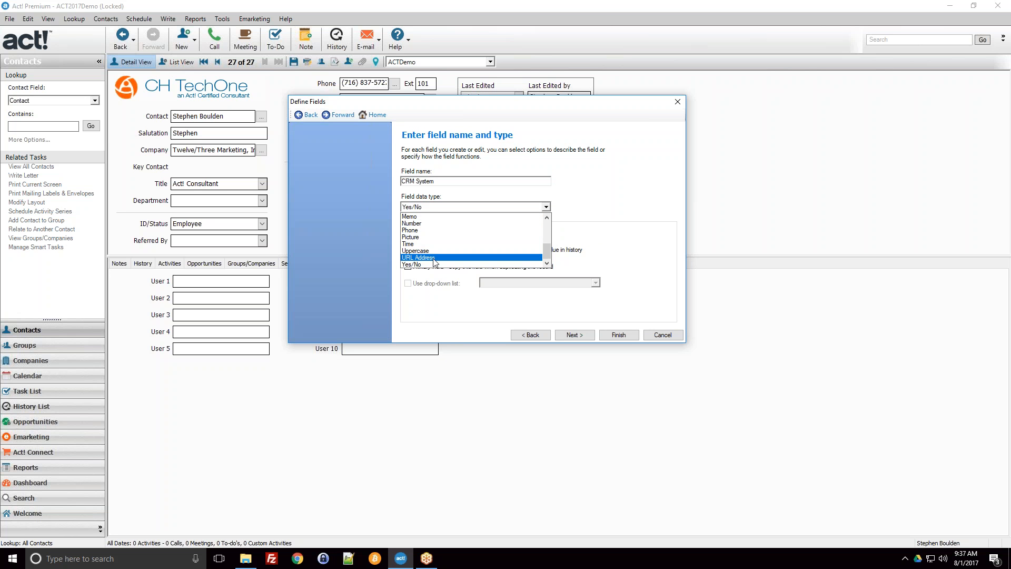
{"action": "scroll", "coordinate": [452, 258], "scroll_direction": "up", "scroll_amount": 1}
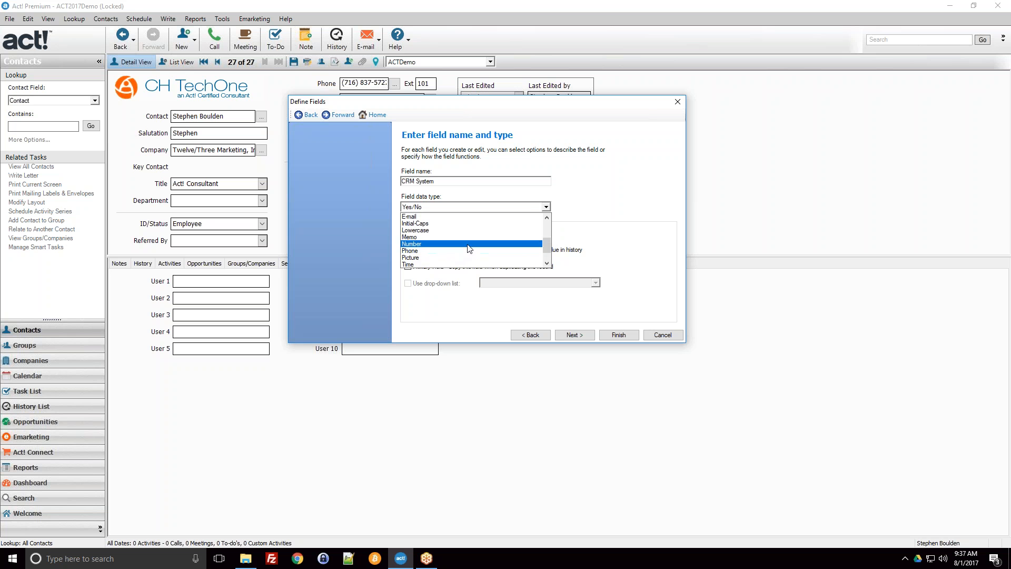
{"action": "scroll", "coordinate": [453, 246], "scroll_direction": "up", "scroll_amount": 2}
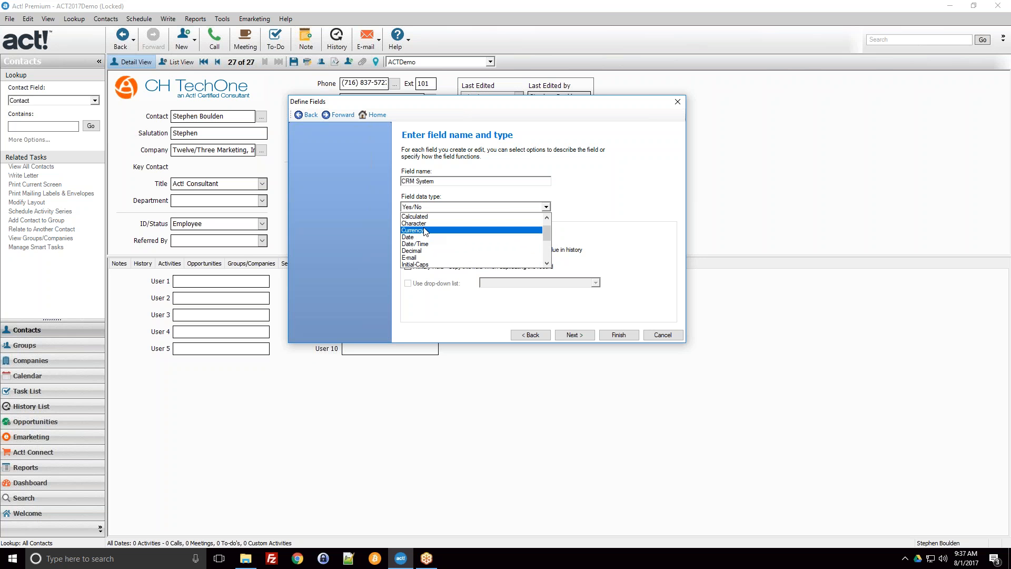
{"action": "left_click", "coordinate": [426, 223]}
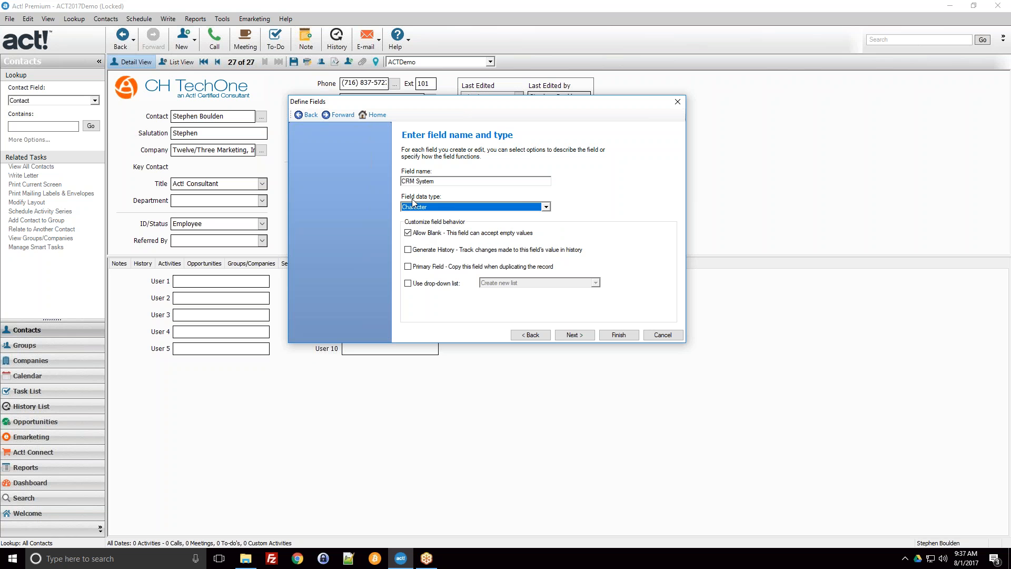
Step: Switch the Allow Blank option off and back on, and reposition the dialog to view the contact's history tab area
{"action": "left_click", "coordinate": [416, 235]}
{"action": "left_click", "coordinate": [411, 236]}
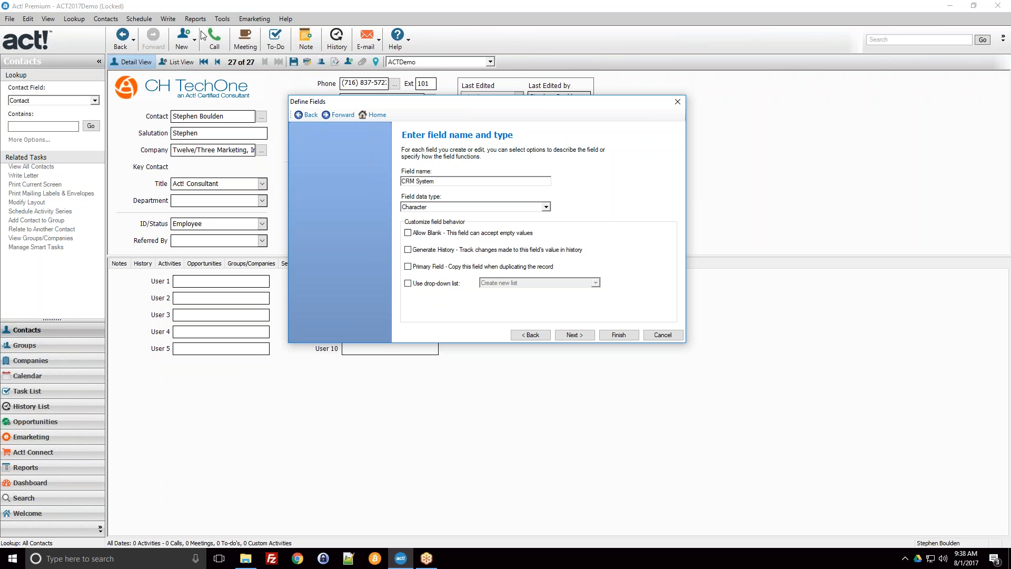
{"action": "left_click", "coordinate": [409, 235]}
{"action": "left_click_drag", "start_coordinate": [463, 108], "coordinate": [602, 107]}
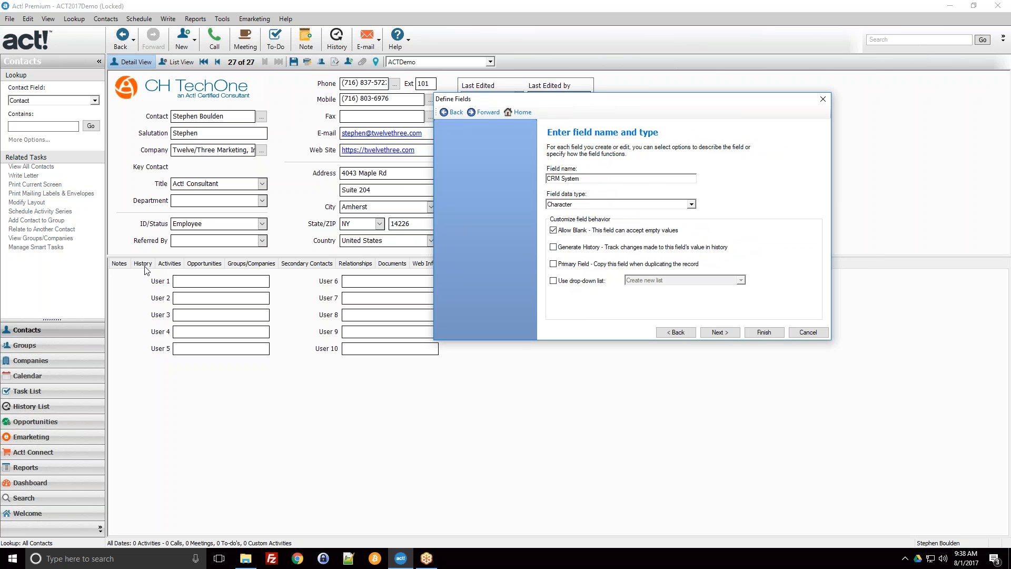
{"action": "left_click_drag", "start_coordinate": [587, 103], "coordinate": [363, 203]}
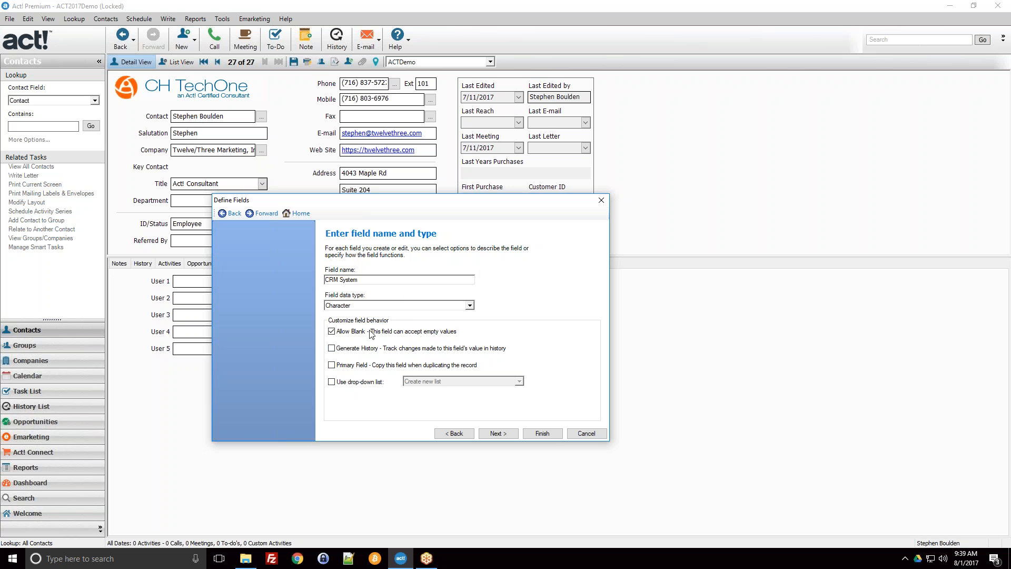
Step: Enable a drop-down list for the CRM System field and, after reviewing the existing lists, choose Create new list
{"action": "left_click", "coordinate": [343, 383]}
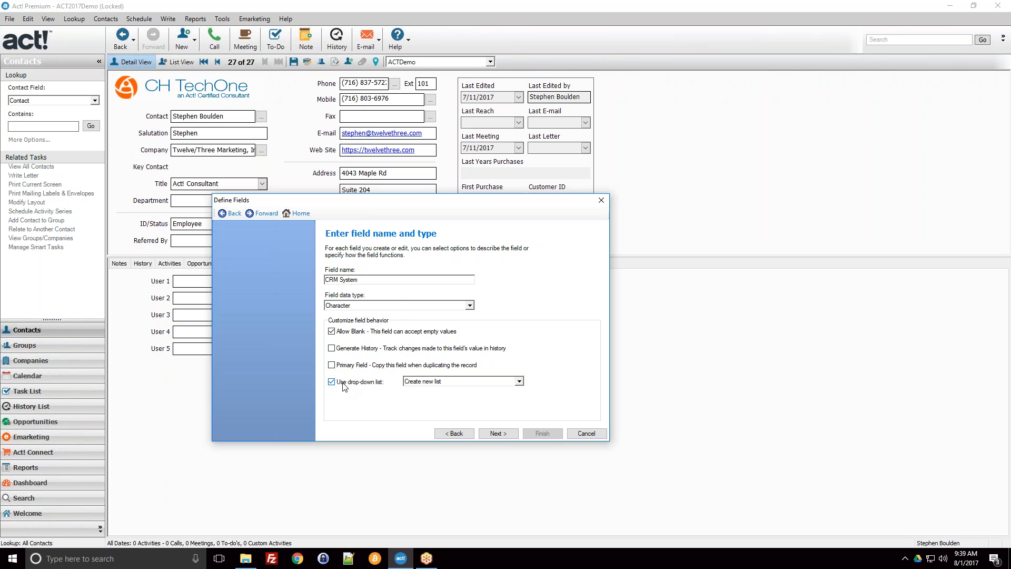
{"action": "left_click", "coordinate": [427, 381]}
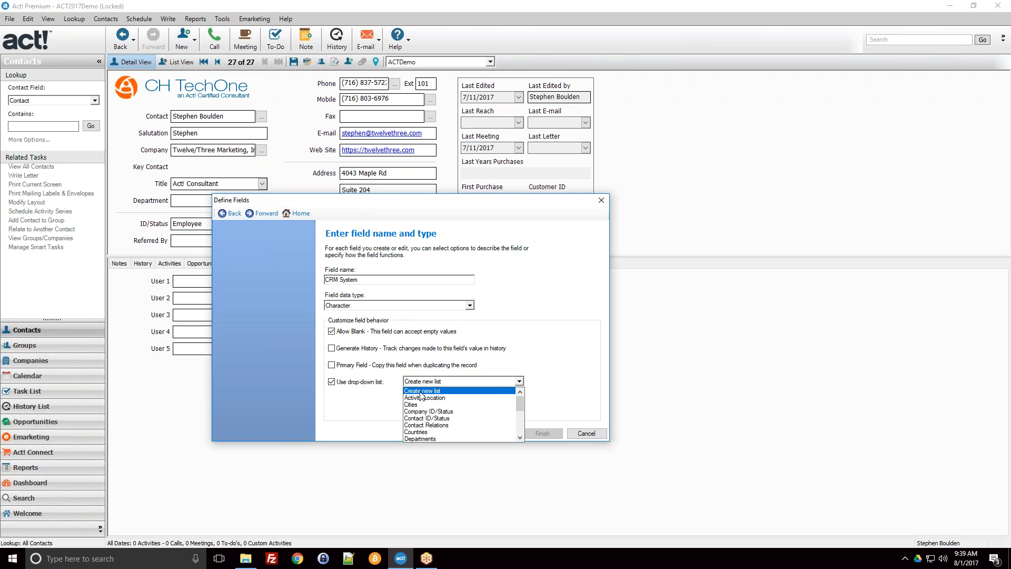
{"action": "scroll", "coordinate": [443, 416], "scroll_direction": "down", "scroll_amount": 1}
{"action": "scroll", "coordinate": [442, 416], "scroll_direction": "down", "scroll_amount": 2}
{"action": "scroll", "coordinate": [432, 414], "scroll_direction": "up", "scroll_amount": 4}
{"action": "scroll", "coordinate": [432, 417], "scroll_direction": "down", "scroll_amount": 2}
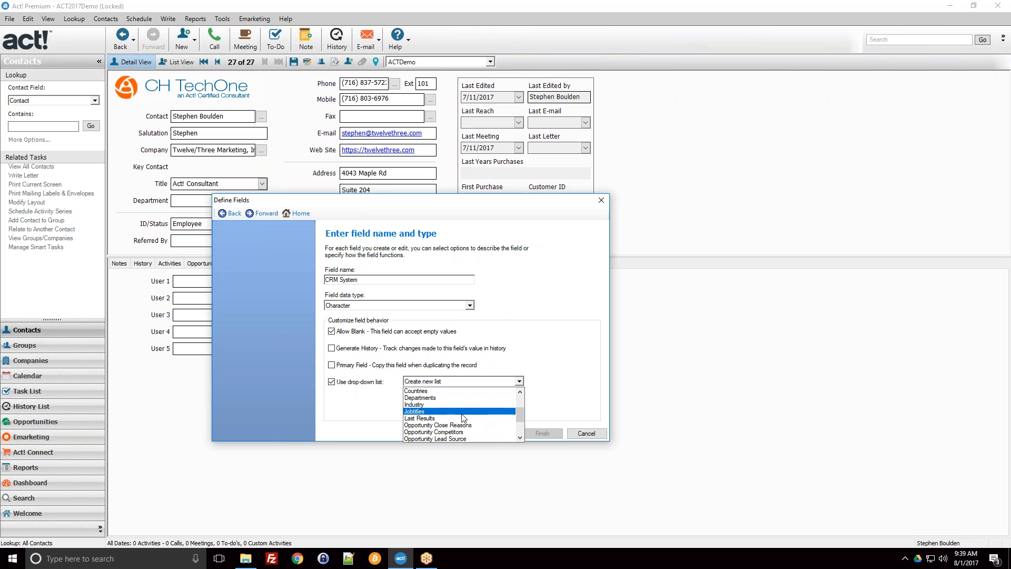
{"action": "scroll", "coordinate": [448, 416], "scroll_direction": "down", "scroll_amount": 2}
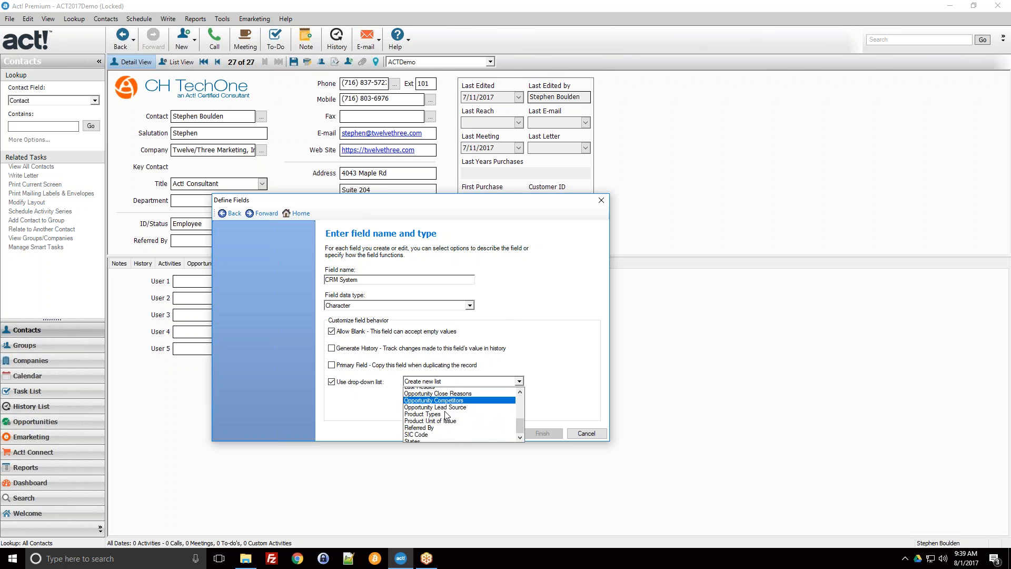
{"action": "scroll", "coordinate": [447, 417], "scroll_direction": "up", "scroll_amount": 6}
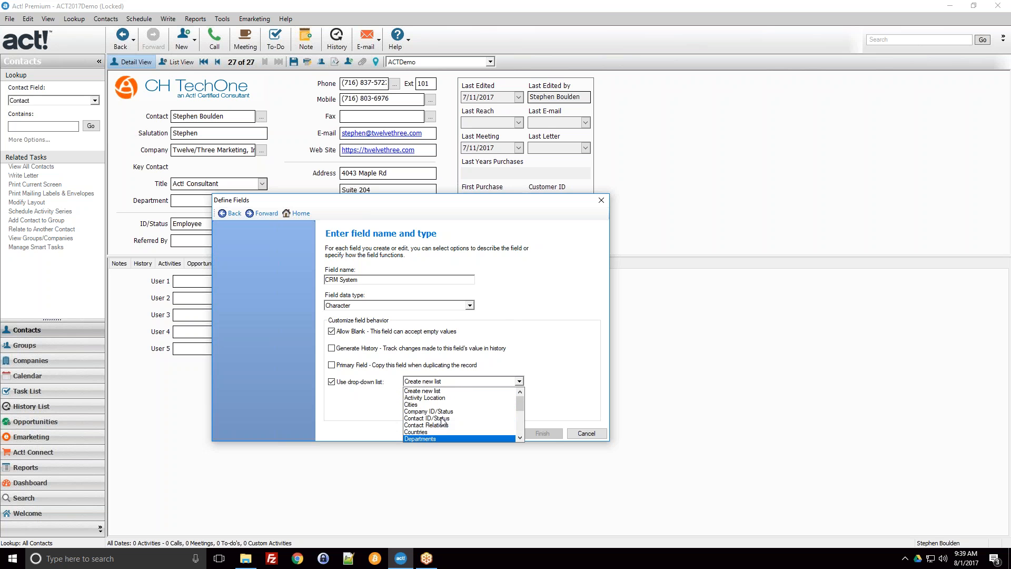
{"action": "left_click", "coordinate": [423, 391]}
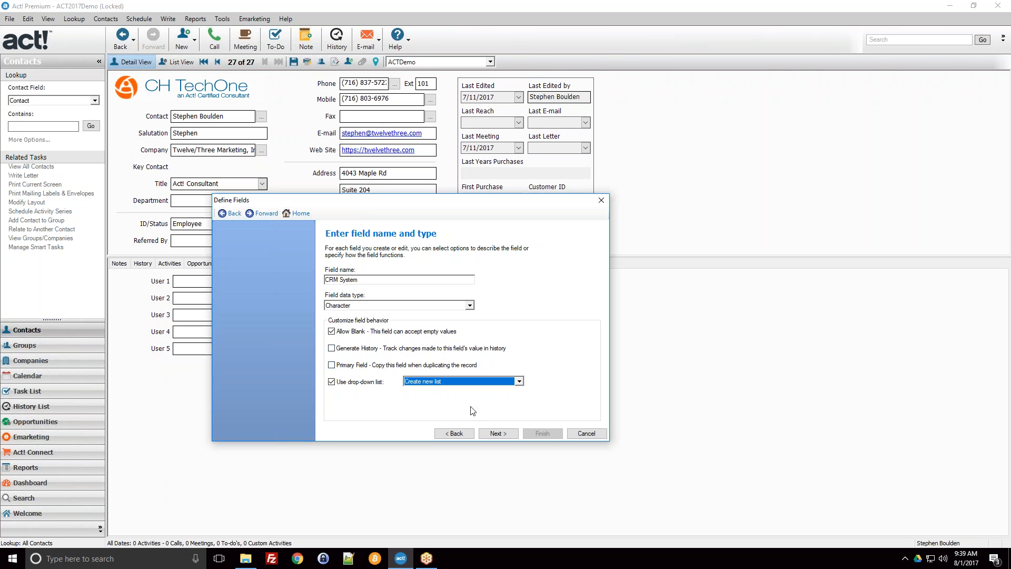
Step: Name the new drop-down list CRM Systems and set its type to Character
{"action": "left_click", "coordinate": [493, 432]}
{"action": "left_click", "coordinate": [391, 259]}
{"action": "left_click_drag", "start_coordinate": [348, 252], "coordinate": [325, 260]}
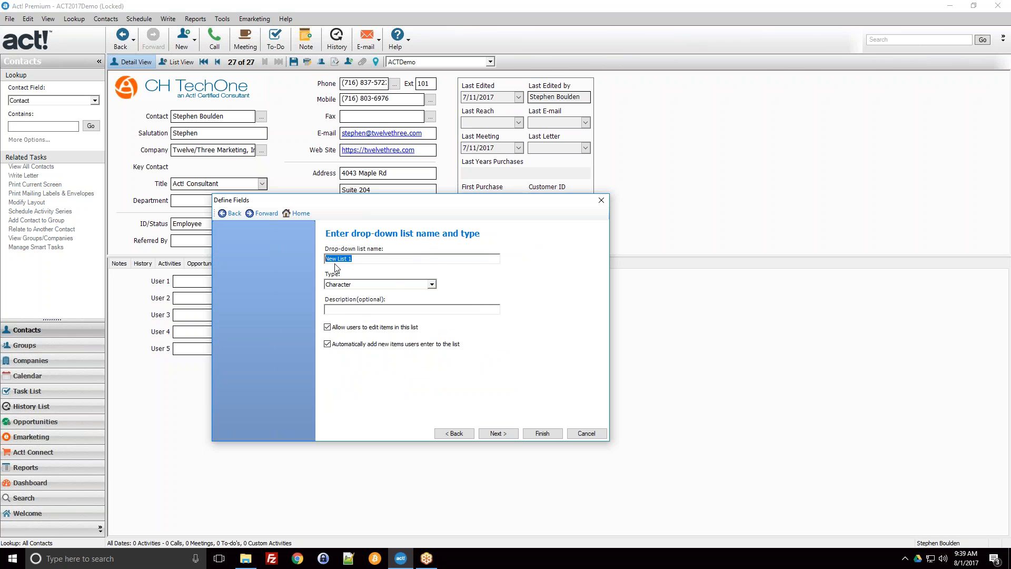
{"action": "type", "text": "CRM Systems"}
{"action": "left_click", "coordinate": [368, 285]}
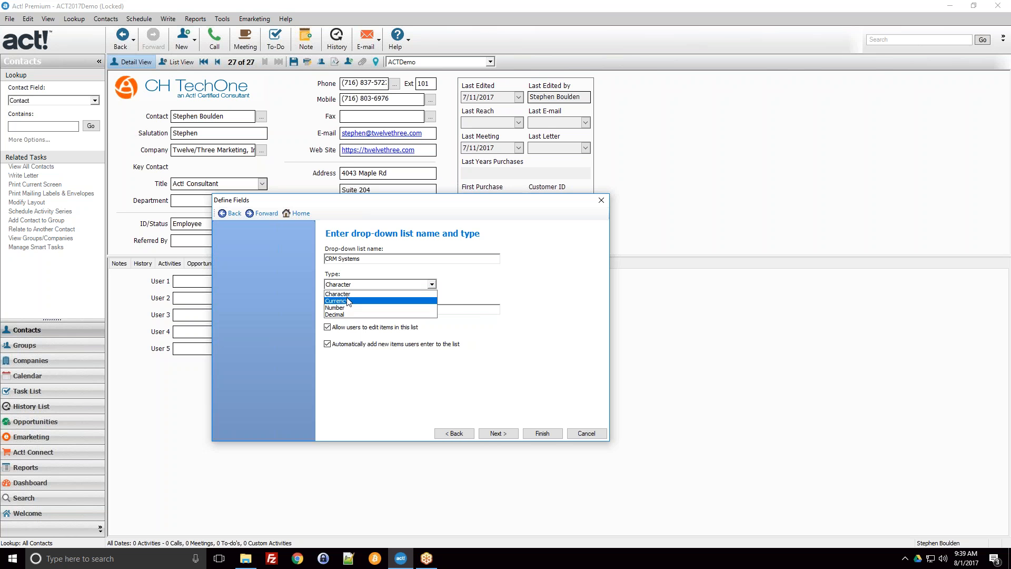
{"action": "left_click", "coordinate": [340, 293]}
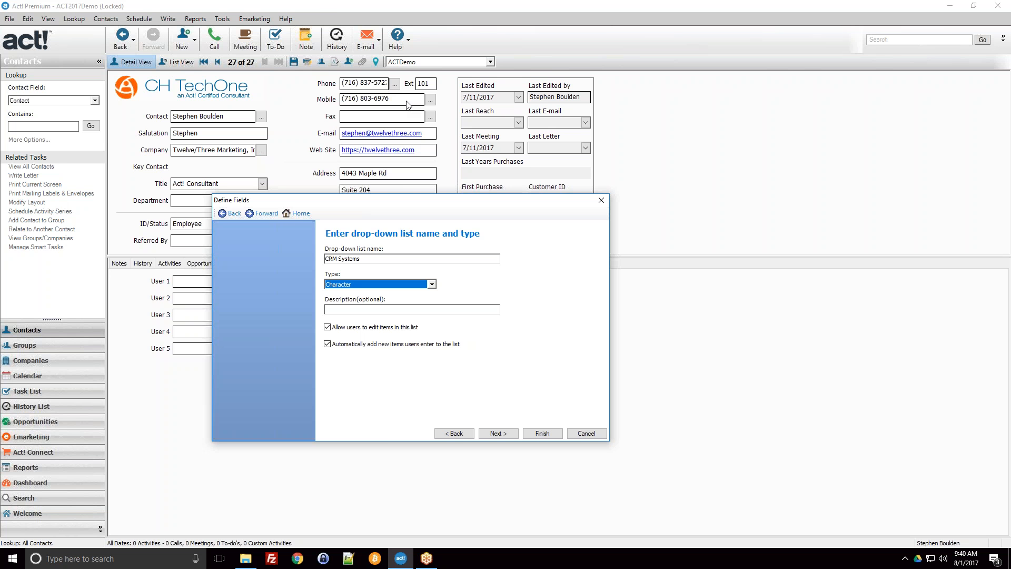
Step: Keep user editing and automatic adding of new items enabled for the CRM Systems list, and continue to its values
{"action": "left_click", "coordinate": [335, 329]}
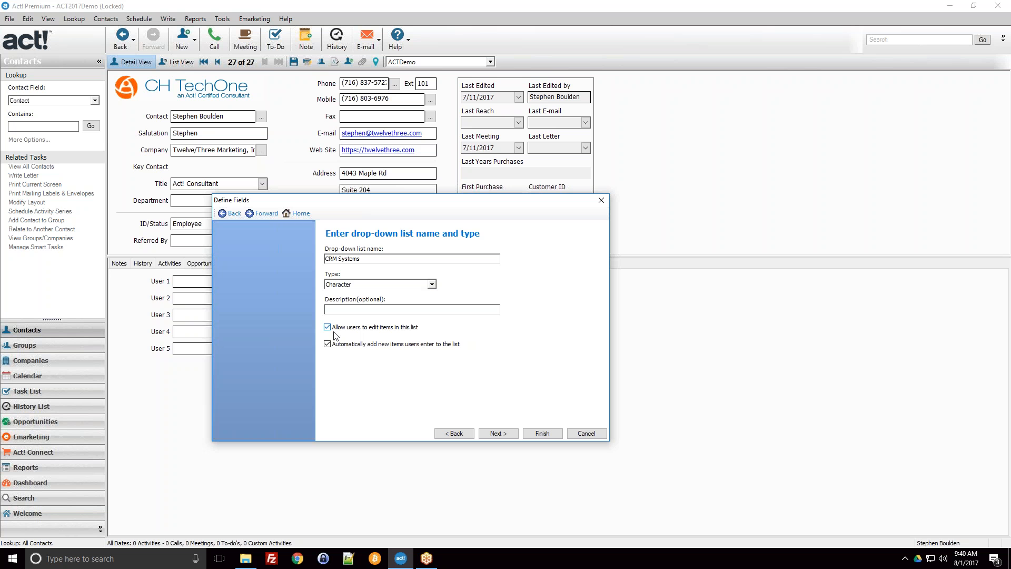
{"action": "left_click", "coordinate": [356, 330]}
{"action": "left_click", "coordinate": [355, 346]}
{"action": "left_click", "coordinate": [397, 350]}
{"action": "left_click", "coordinate": [261, 185]}
{"action": "left_click", "coordinate": [489, 432]}
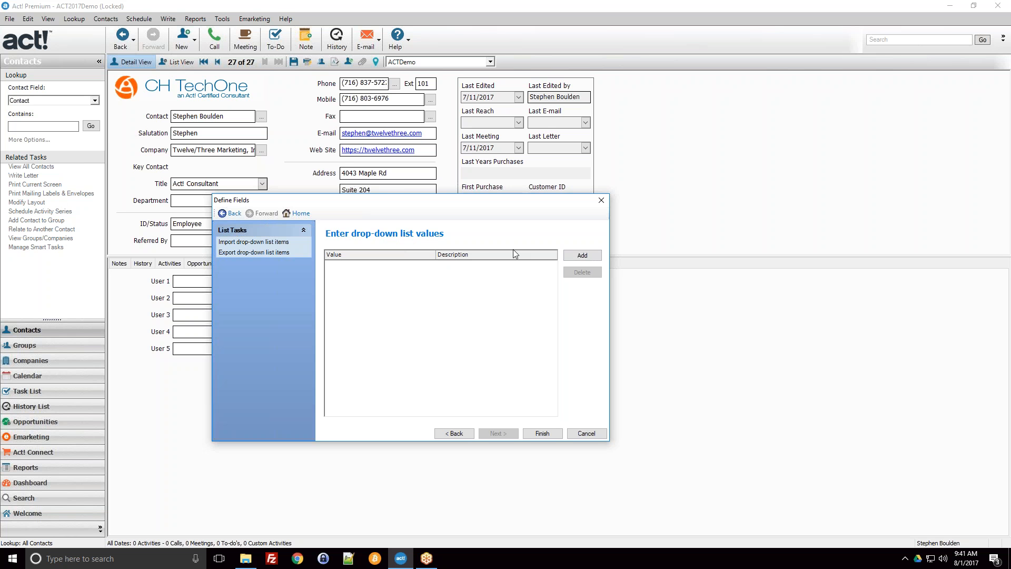
Step: Add Act! v19 Premium as the first value of the drop-down list
{"action": "left_click", "coordinate": [584, 256]}
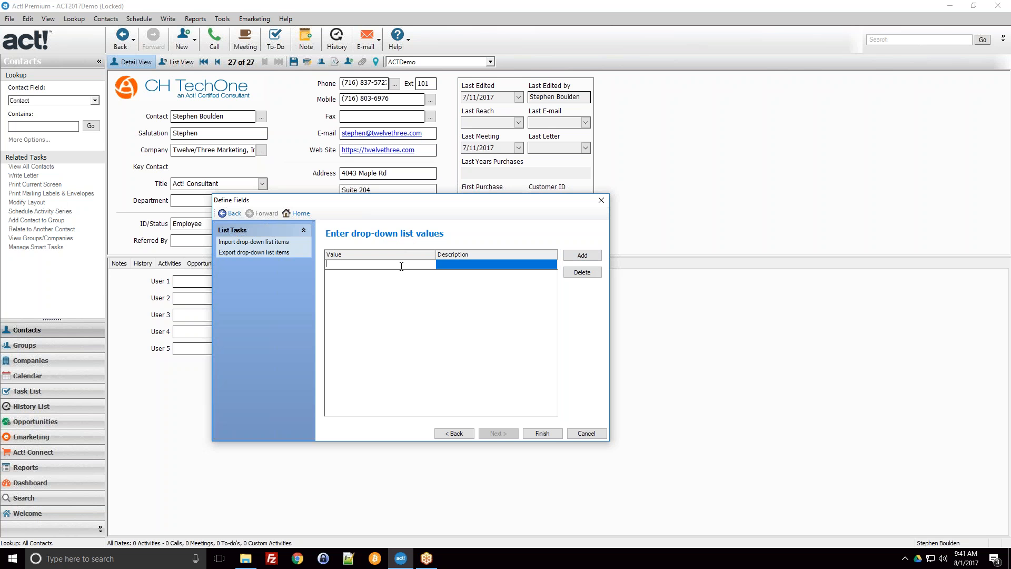
{"action": "type", "text": "Act! v19 Premium"}
Step: Add the values Act! v19 Pro and Act! v18 Premium to the drop-down list
{"action": "left_click", "coordinate": [583, 256]}
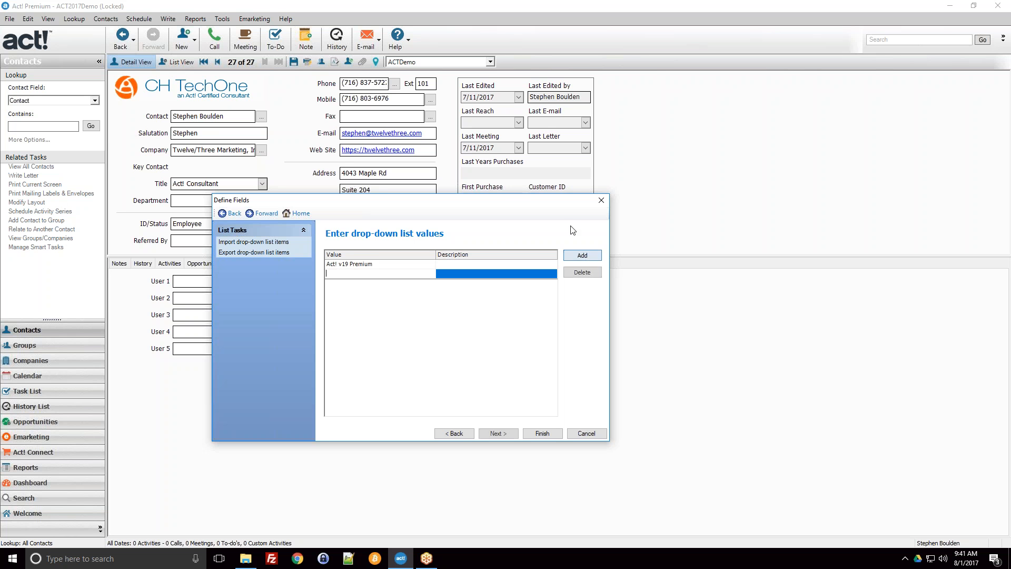
{"action": "type", "text": "Act! v19"}
{"action": "type", "text": " Prio"}
{"action": "left_click", "coordinate": [583, 255]}
{"action": "type", "text": "Act! v18"}
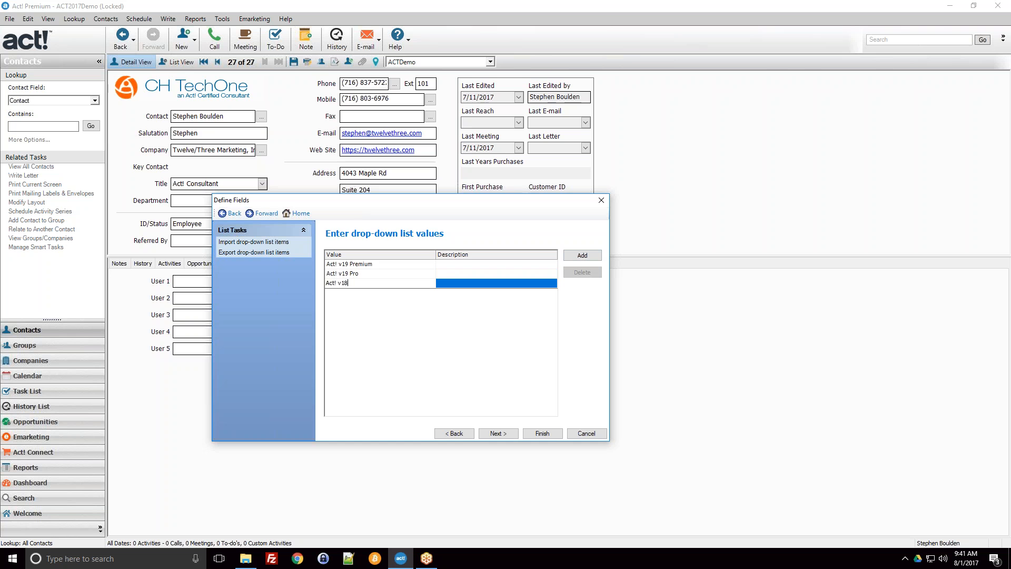
{"action": "type", "text": " Premium"}
{"action": "left_click", "coordinate": [433, 308]}
Step: Review the three list values and their description column, and continue to the field and list behavior options
{"action": "left_click", "coordinate": [394, 266]}
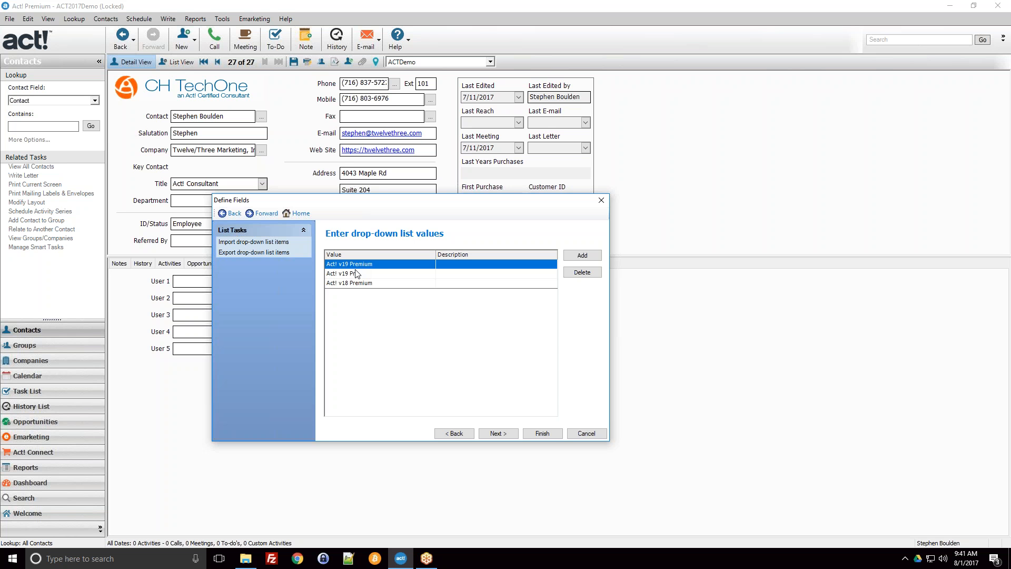
{"action": "left_click", "coordinate": [468, 275]}
{"action": "left_click", "coordinate": [468, 284]}
{"action": "left_click", "coordinate": [464, 274]}
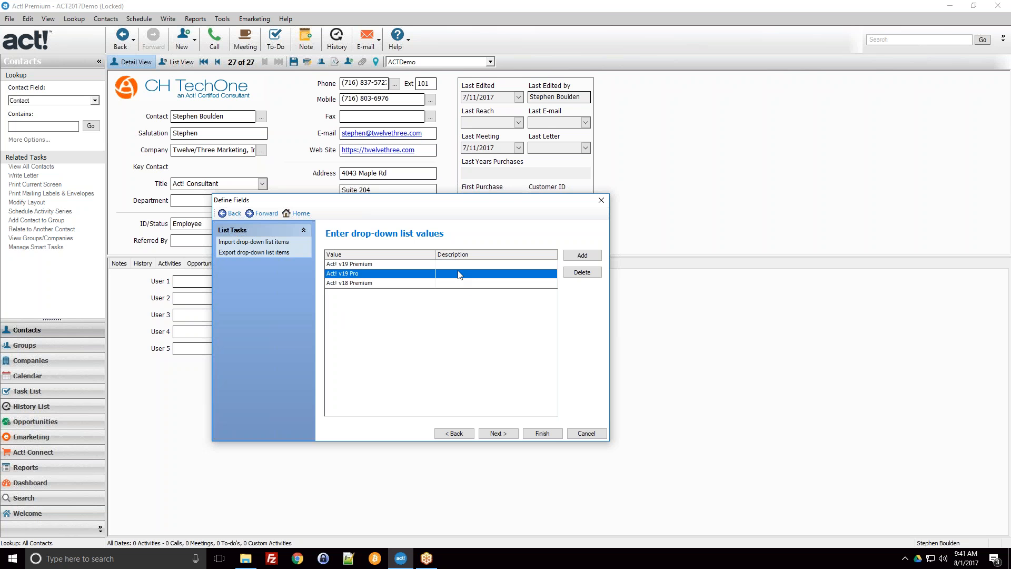
{"action": "left_click", "coordinate": [452, 267]}
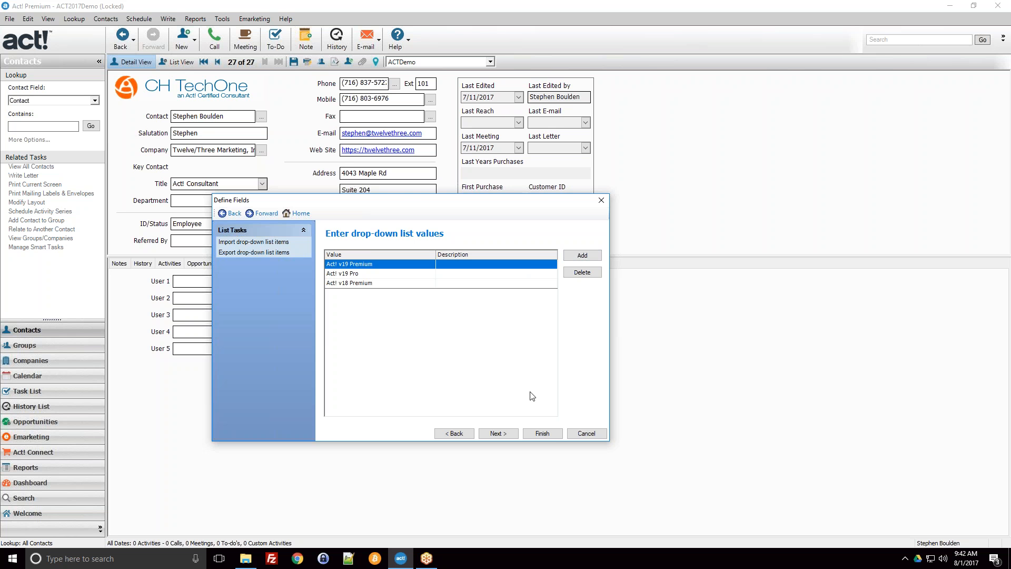
{"action": "left_click", "coordinate": [506, 433]}
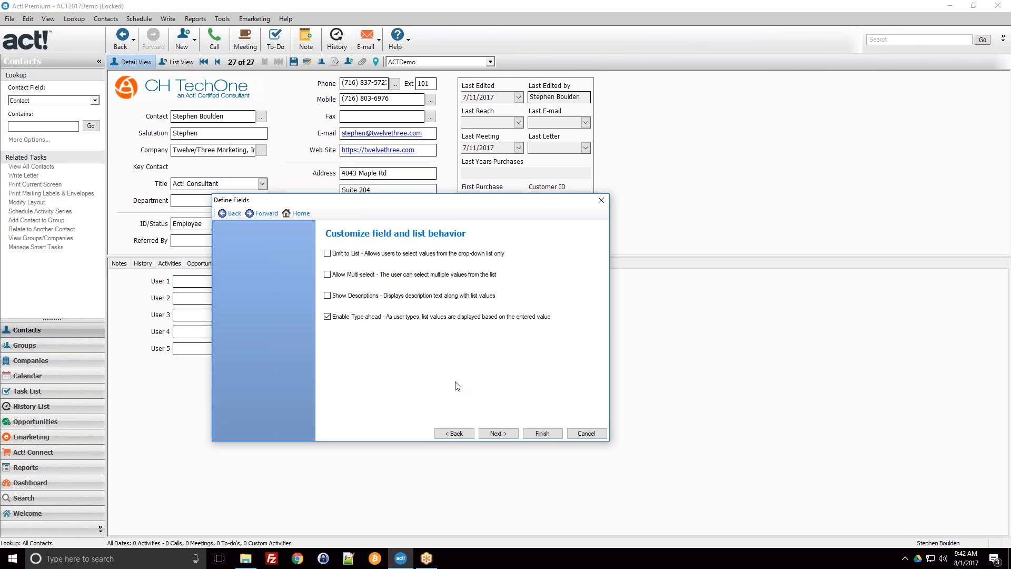
Step: Review the Limit to List and Show Descriptions options against the list values, and continue to the field behavior settings
{"action": "left_click", "coordinate": [371, 255]}
{"action": "left_click", "coordinate": [346, 257]}
{"action": "left_click", "coordinate": [328, 253]}
{"action": "left_click", "coordinate": [339, 298]}
{"action": "left_click", "coordinate": [466, 432]}
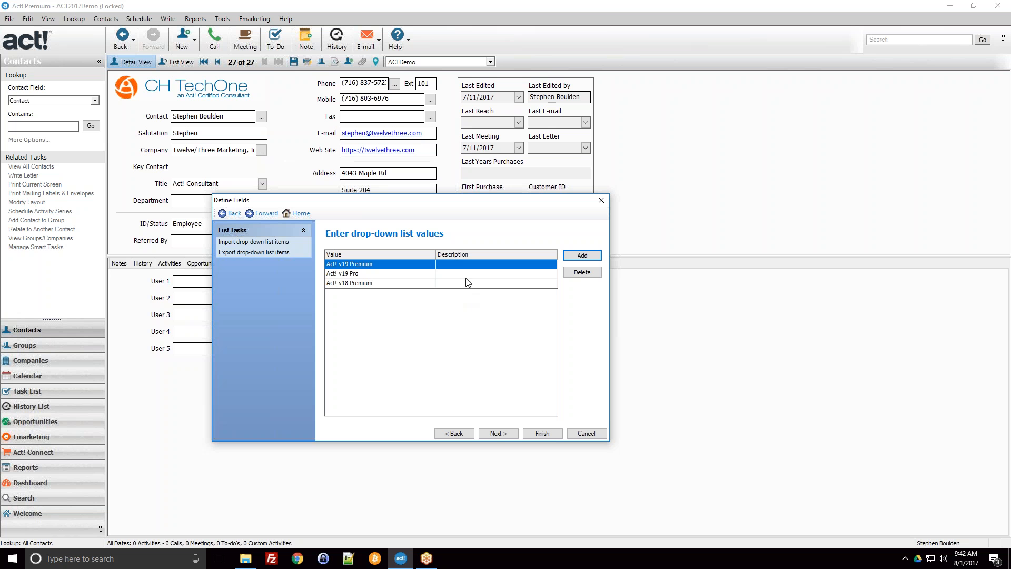
{"action": "left_click", "coordinate": [492, 434]}
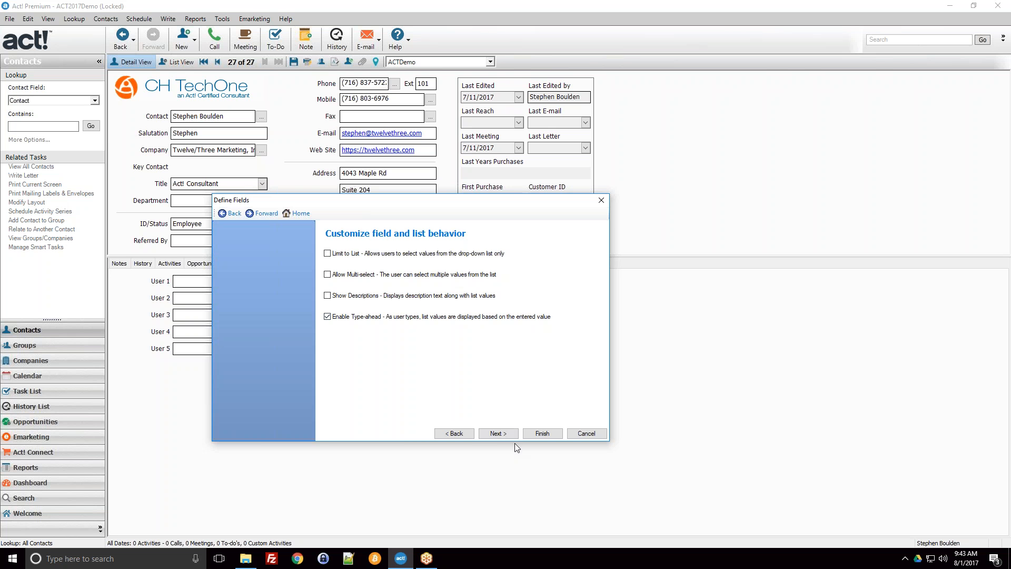
{"action": "left_click", "coordinate": [420, 259]}
{"action": "left_click", "coordinate": [499, 433]}
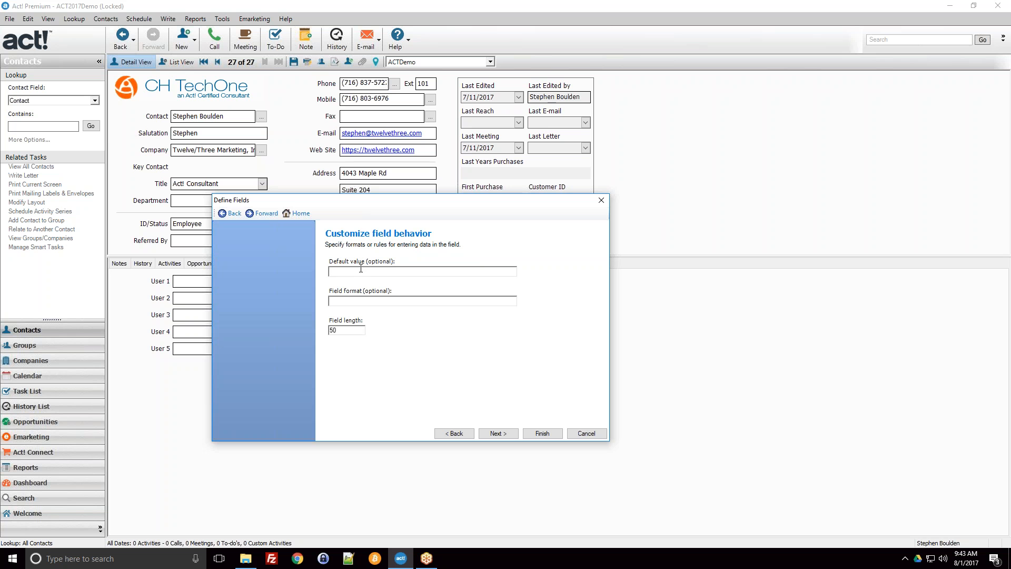
Step: Try Act! as the CRM System field's default value and clear it again
{"action": "left_click", "coordinate": [361, 269]}
{"action": "type", "text": "Act!"}
{"action": "key", "text": "BackSpace"}
{"action": "key", "text": "BackSpace"}
{"action": "key", "text": "BackSpace"}
{"action": "key", "text": "BackSpace"}
Step: Check the optional field format, enter 50 as the field length and continue to the field triggers
{"action": "left_click", "coordinate": [374, 298]}
{"action": "double_click", "coordinate": [332, 330]}
{"action": "type", "text": "50"}
{"action": "key", "text": "BackSpace"}
{"action": "left_click", "coordinate": [505, 432]}
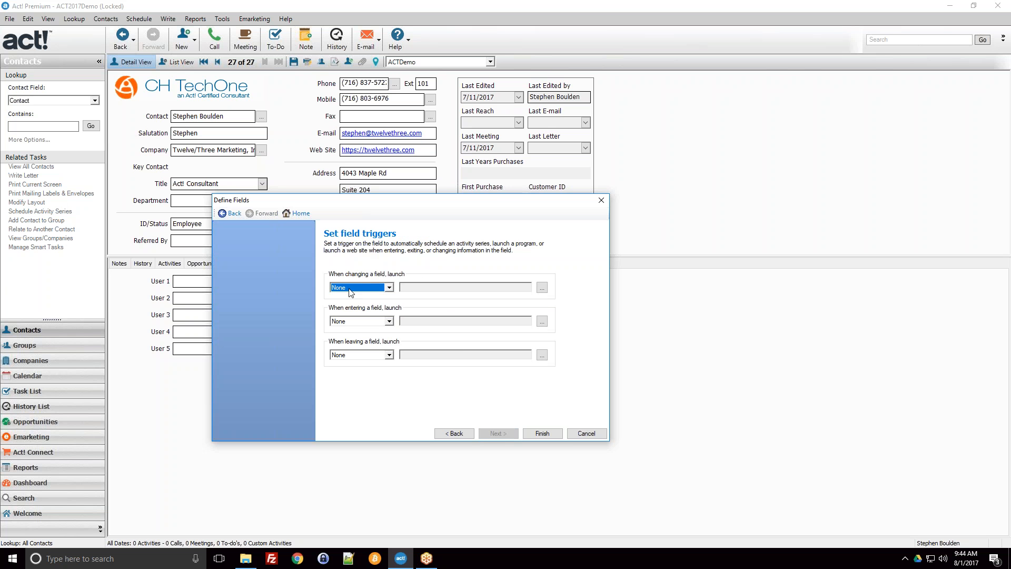
Step: Keep None as the trigger launched when the field changes, and finish creating the CRM System field
{"action": "left_click", "coordinate": [375, 287]}
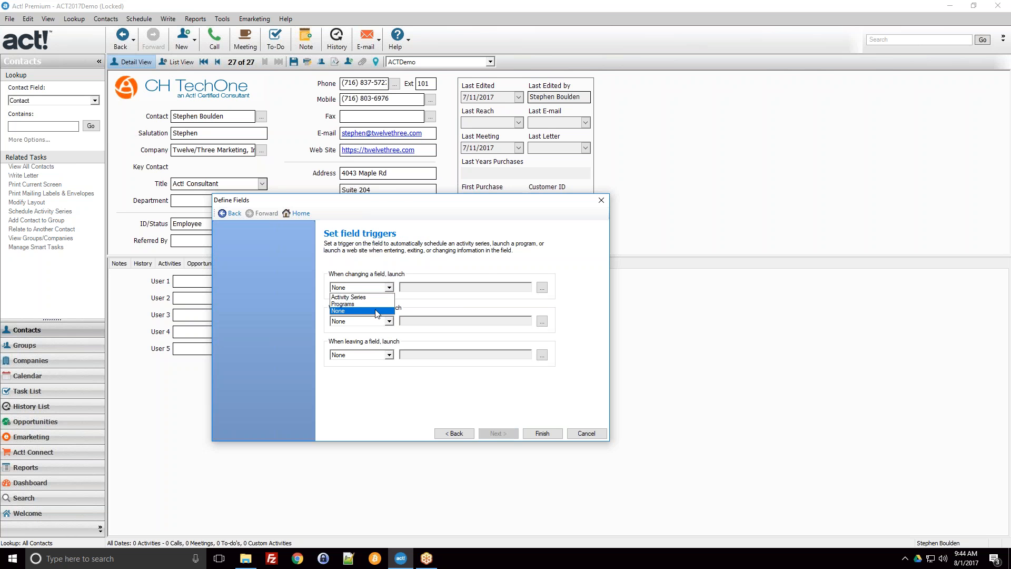
{"action": "left_click", "coordinate": [358, 309]}
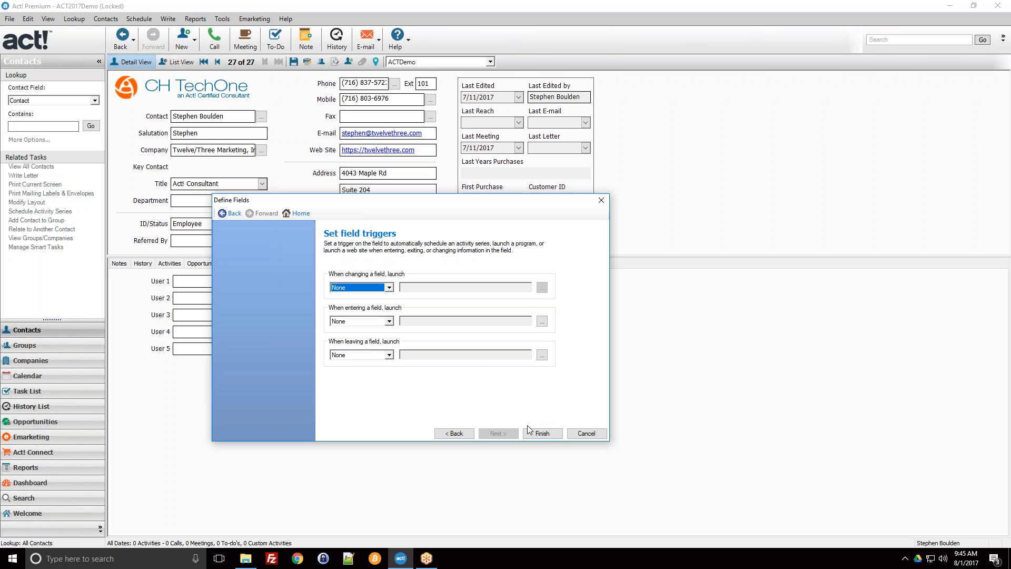
{"action": "left_click", "coordinate": [543, 433]}
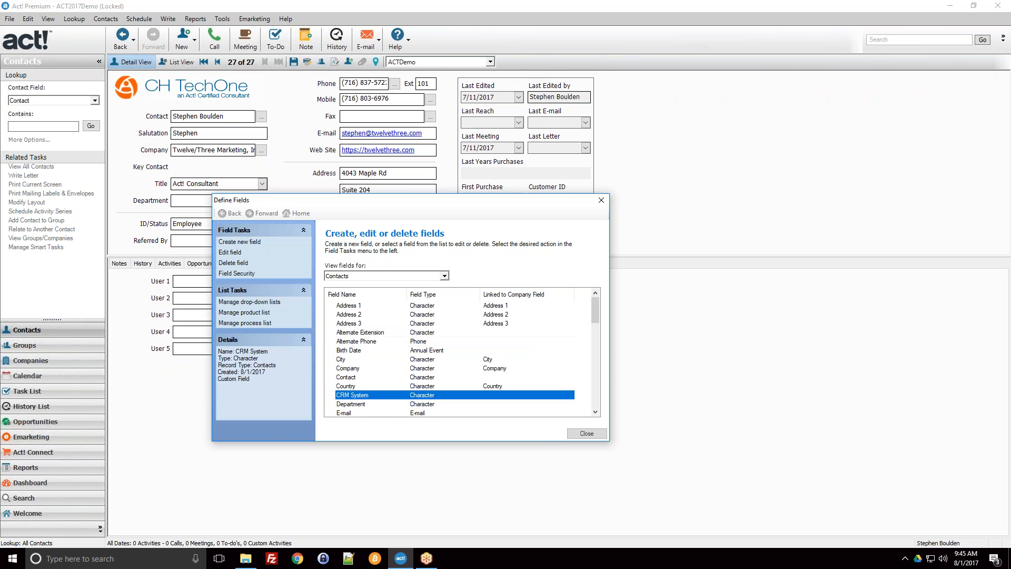
Step: Locate the CRM System field among the contact fields and reposition the dialog to uncover the record behind it
{"action": "left_click", "coordinate": [460, 388]}
{"action": "left_click", "coordinate": [459, 402]}
{"action": "left_click", "coordinate": [450, 397]}
{"action": "scroll", "coordinate": [436, 403], "scroll_direction": "down", "scroll_amount": 3}
{"action": "scroll", "coordinate": [436, 401], "scroll_direction": "up", "scroll_amount": 3}
{"action": "left_click_drag", "start_coordinate": [403, 206], "coordinate": [447, 197]}
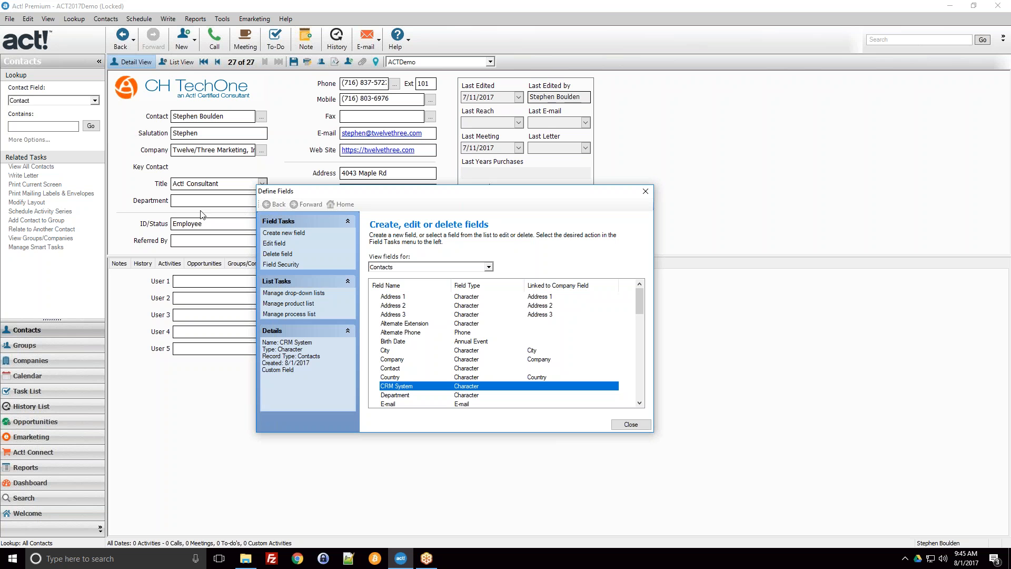
Step: Look through the contact field list and examine the details of system fields and the User fields
{"action": "left_click", "coordinate": [535, 332]}
{"action": "scroll", "coordinate": [554, 345], "scroll_direction": "down", "scroll_amount": 1}
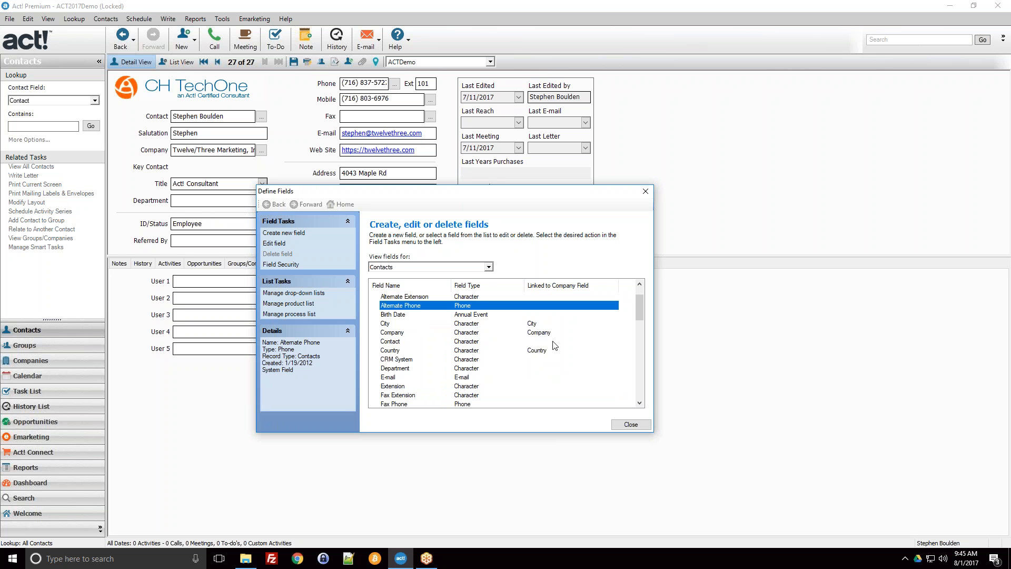
{"action": "left_click", "coordinate": [443, 361]}
{"action": "left_click", "coordinate": [429, 378]}
{"action": "scroll", "coordinate": [431, 383], "scroll_direction": "down", "scroll_amount": 8}
{"action": "scroll", "coordinate": [431, 383], "scroll_direction": "down", "scroll_amount": 1}
{"action": "left_click", "coordinate": [487, 369]}
{"action": "scroll", "coordinate": [487, 371], "scroll_direction": "down", "scroll_amount": 2}
{"action": "left_click", "coordinate": [445, 360]}
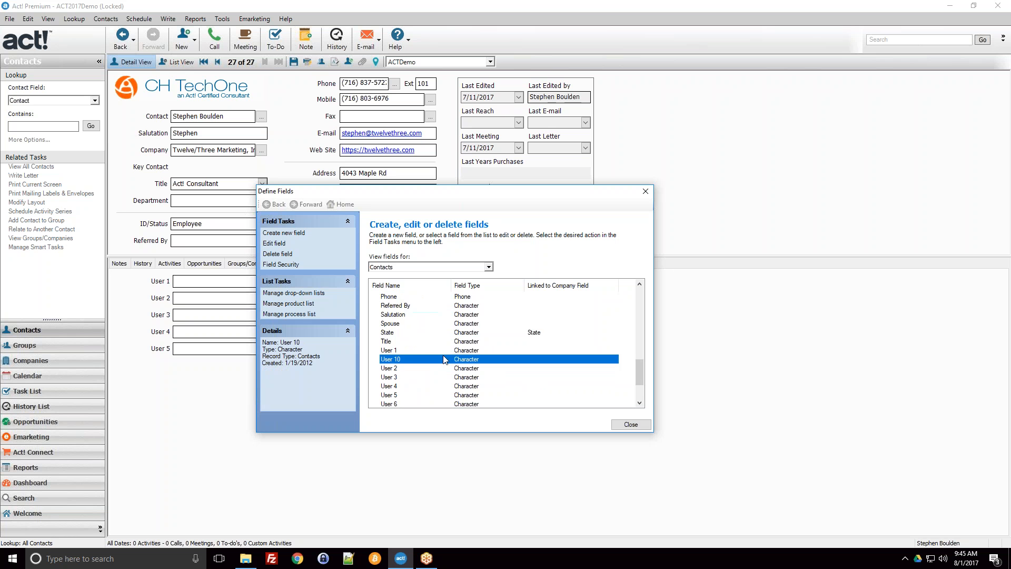
{"action": "scroll", "coordinate": [440, 377], "scroll_direction": "down", "scroll_amount": 1}
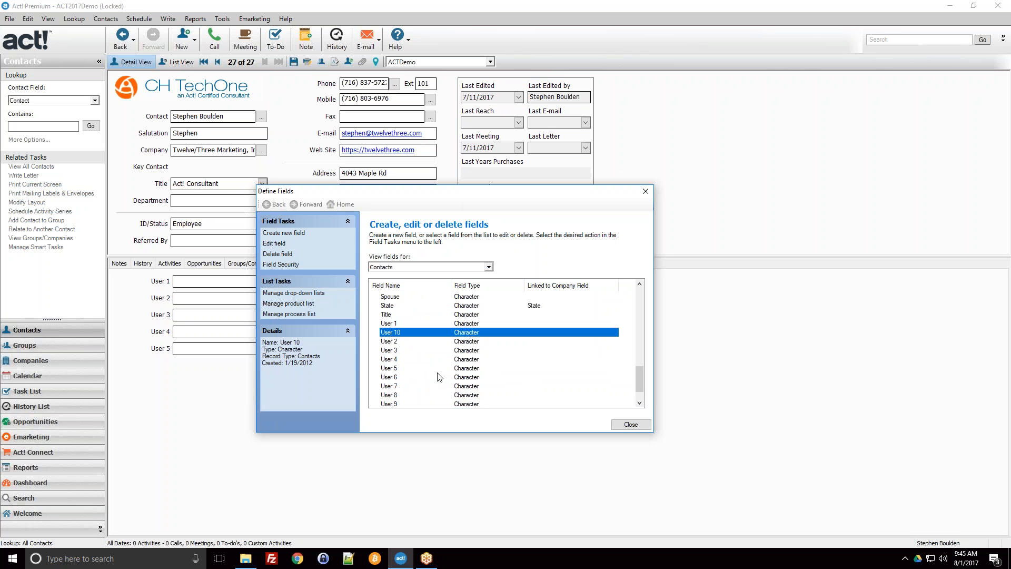
{"action": "scroll", "coordinate": [437, 377], "scroll_direction": "up", "scroll_amount": 10}
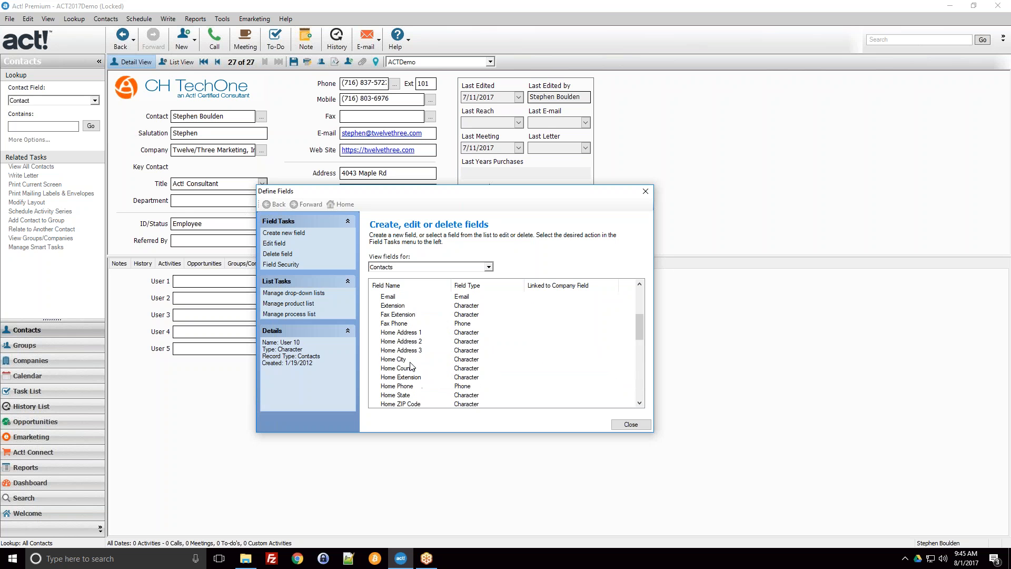
Step: Compare the details and delete availability of system fields such as Home City and Fax Extension with the CRM System field
{"action": "left_click", "coordinate": [412, 360]}
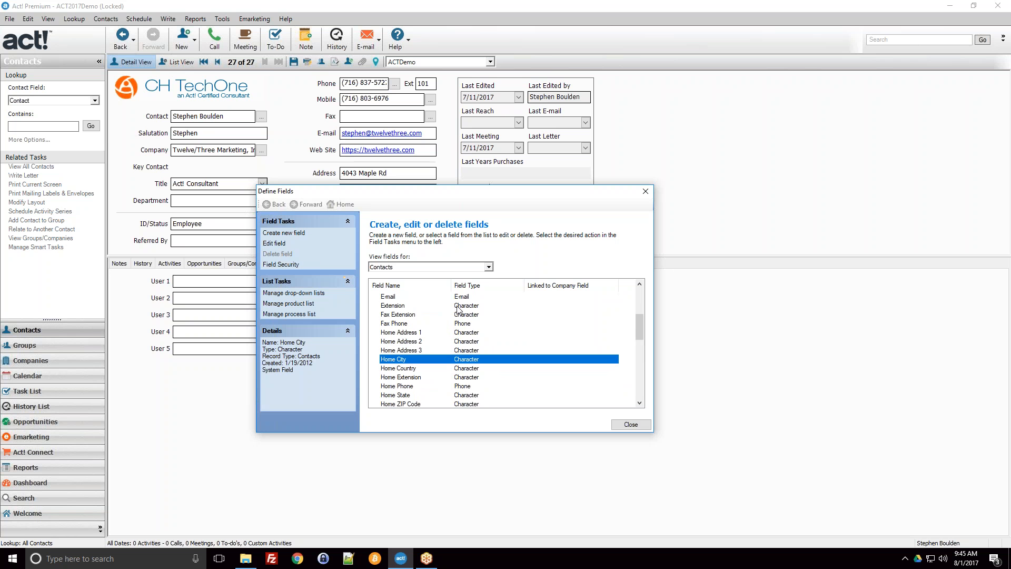
{"action": "left_click", "coordinate": [389, 297]}
{"action": "scroll", "coordinate": [400, 316], "scroll_direction": "up", "scroll_amount": 1}
{"action": "left_click", "coordinate": [390, 305]}
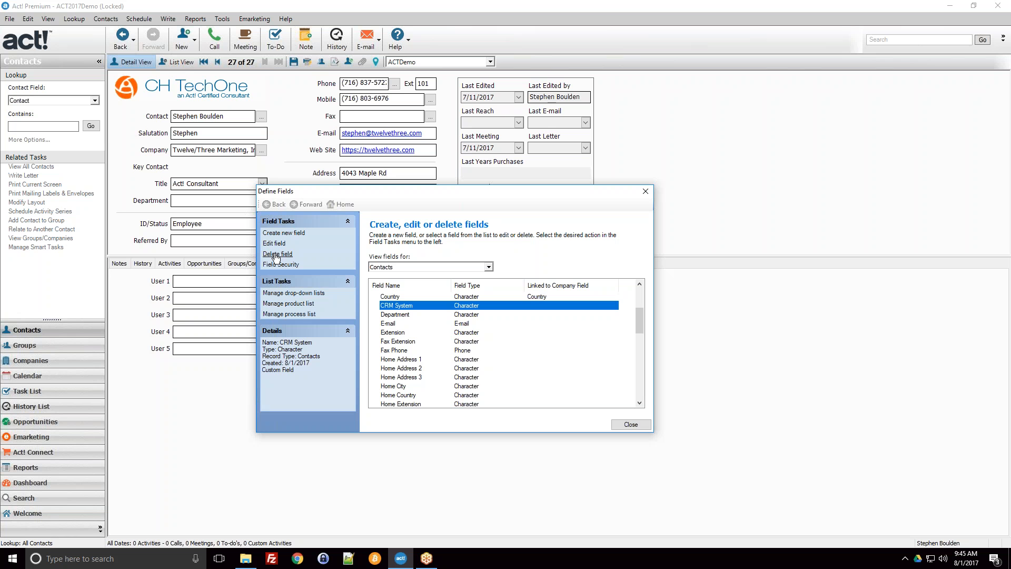
{"action": "left_click", "coordinate": [445, 342]}
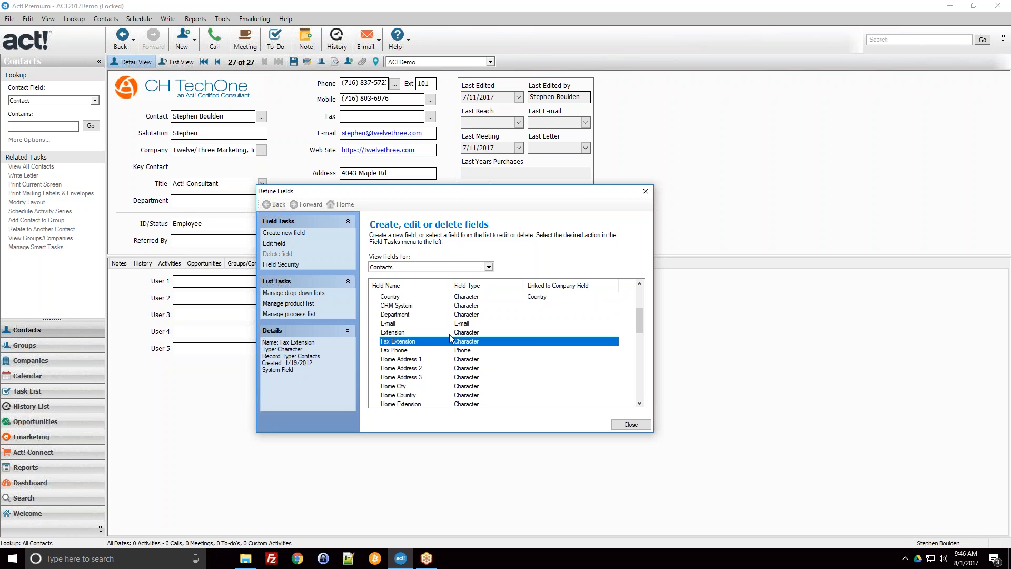
{"action": "key", "text": "Up"}
{"action": "key", "text": "Up"}
{"action": "key", "text": "Up"}
{"action": "key", "text": "Up"}
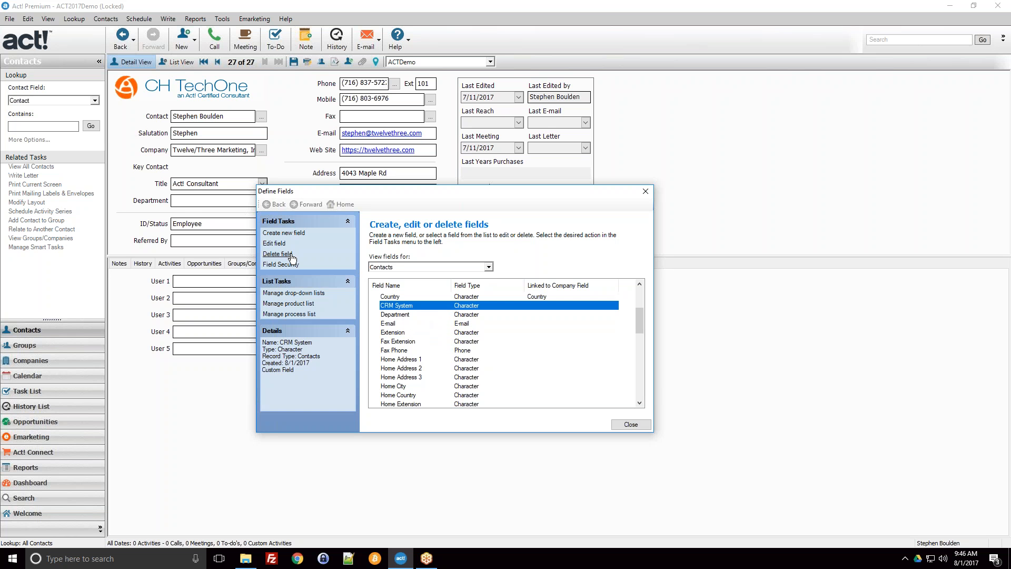
{"action": "scroll", "coordinate": [501, 367], "scroll_direction": "up", "scroll_amount": 3}
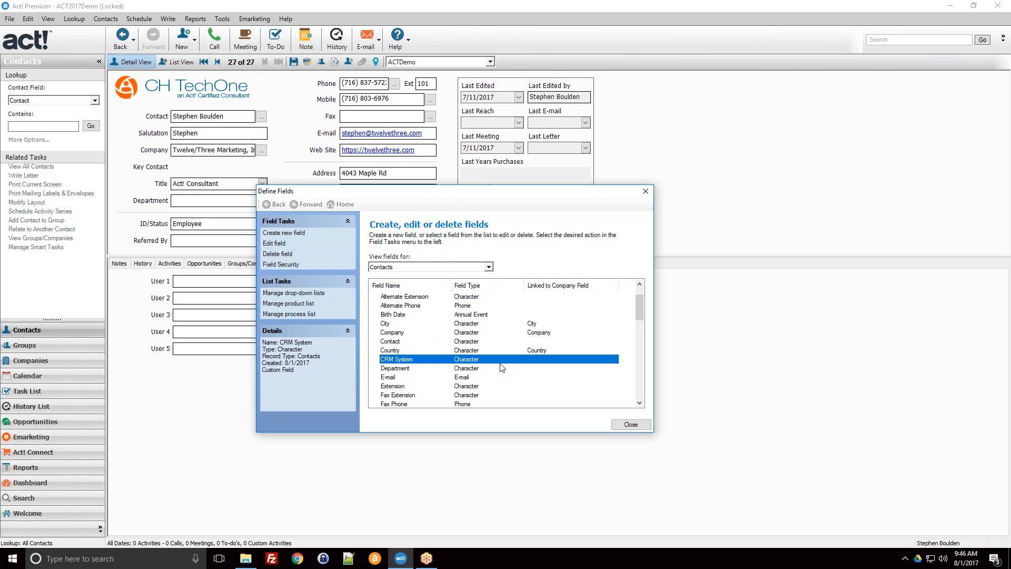
Step: Close the field definitions and decline to modify the layout now
{"action": "left_click", "coordinate": [646, 425]}
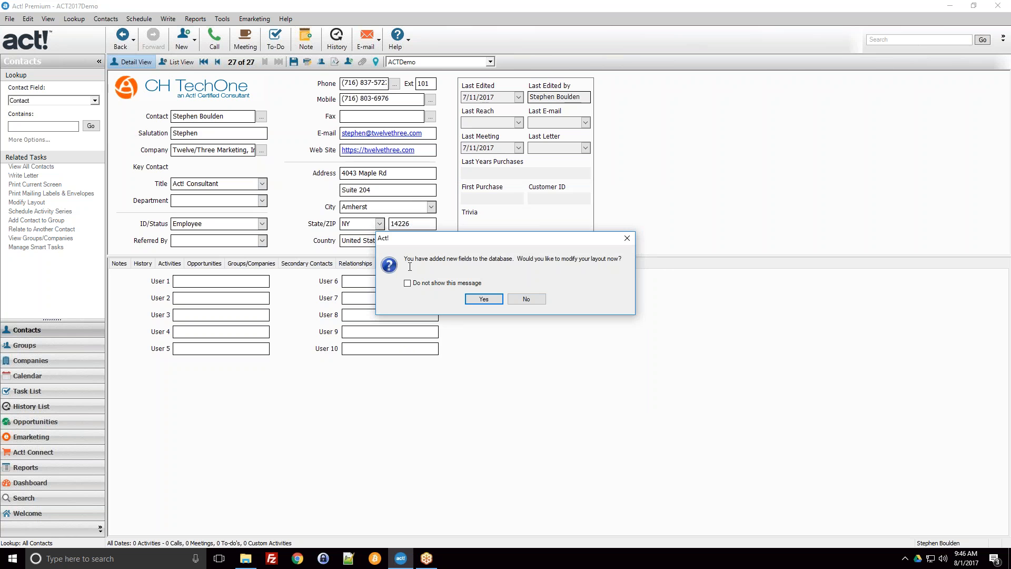
{"action": "mouse_move", "coordinate": [408, 259]}
{"action": "left_mouse_down"}
{"action": "mouse_move", "coordinate": [624, 265]}
{"action": "mouse_move", "coordinate": [403, 258]}
{"action": "left_mouse_up"}
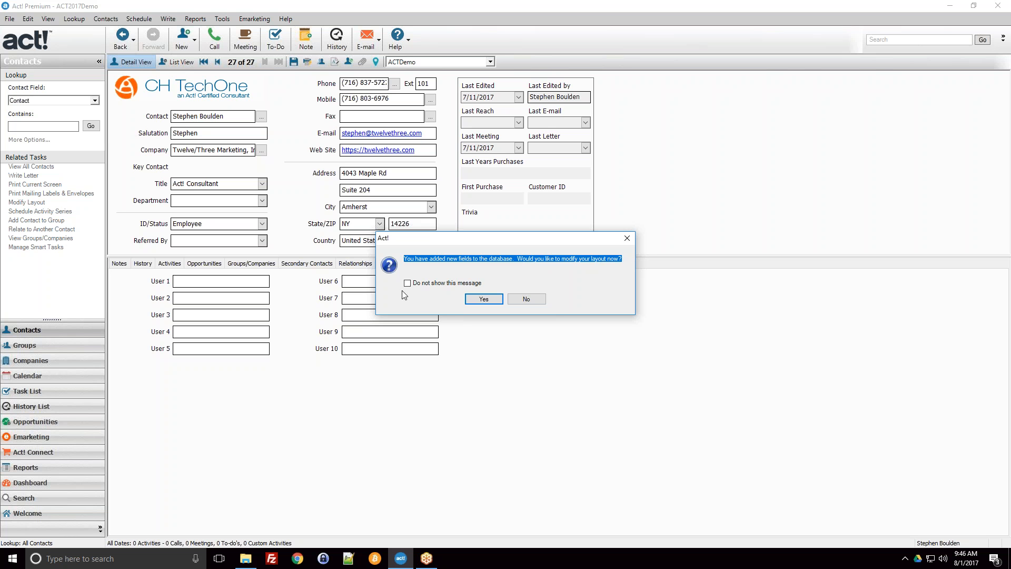
{"action": "left_click", "coordinate": [410, 260]}
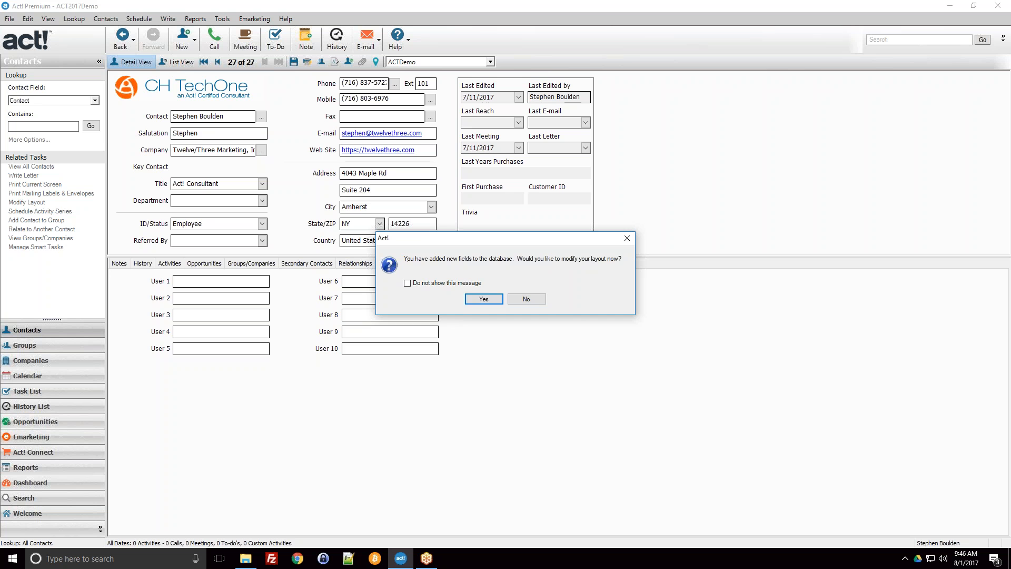
{"action": "left_click", "coordinate": [527, 299]}
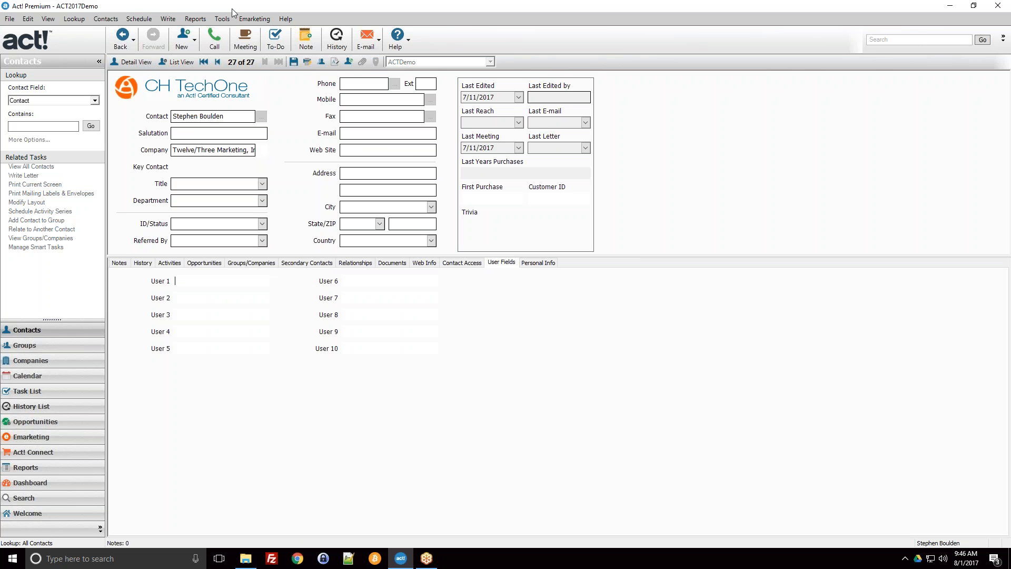
Step: Open the contact layout in the Layout Designer and maximize the designer window
{"action": "left_click", "coordinate": [230, 21]}
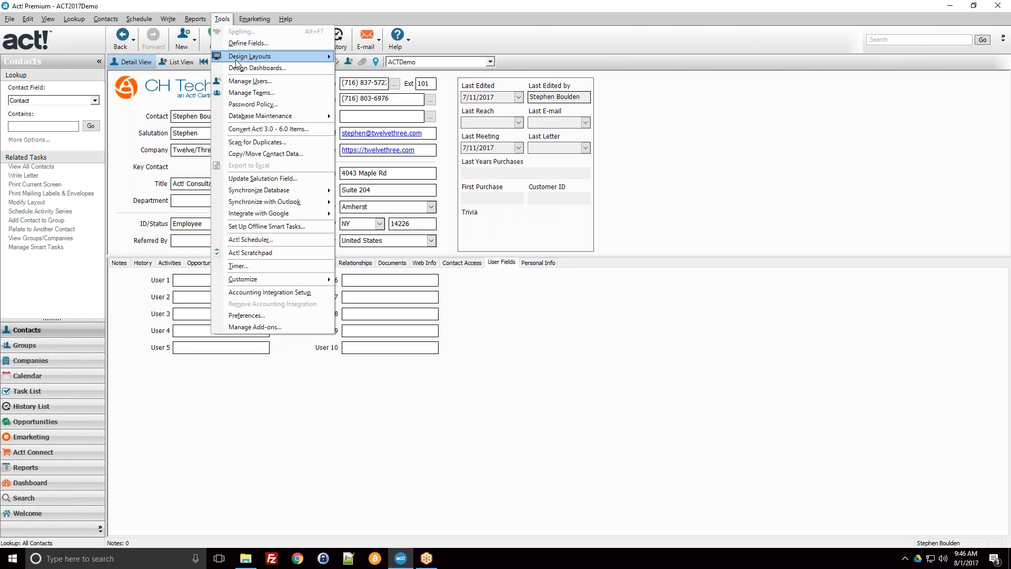
{"action": "mouse_move", "coordinate": [237, 62]}
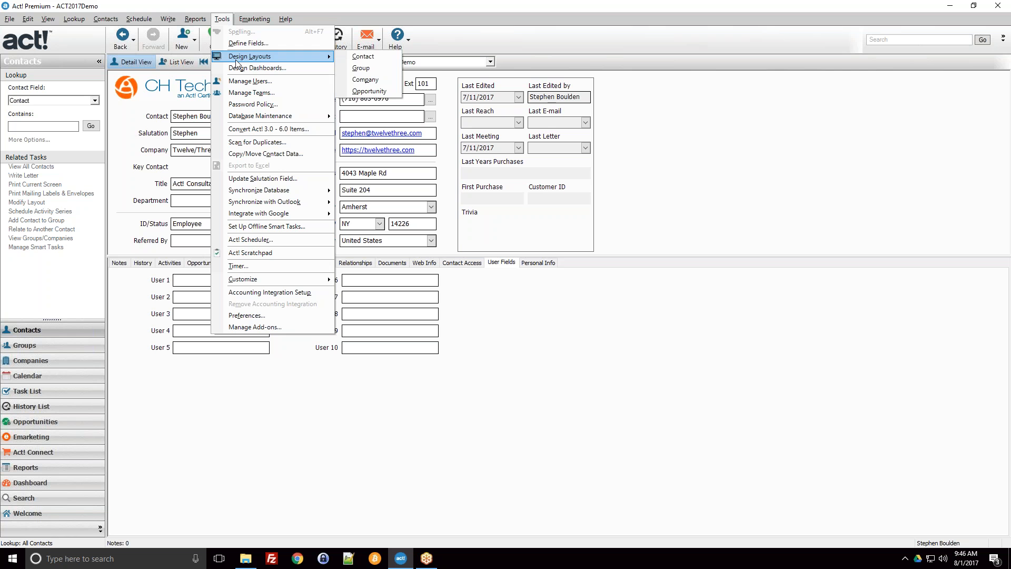
{"action": "left_click", "coordinate": [356, 57]}
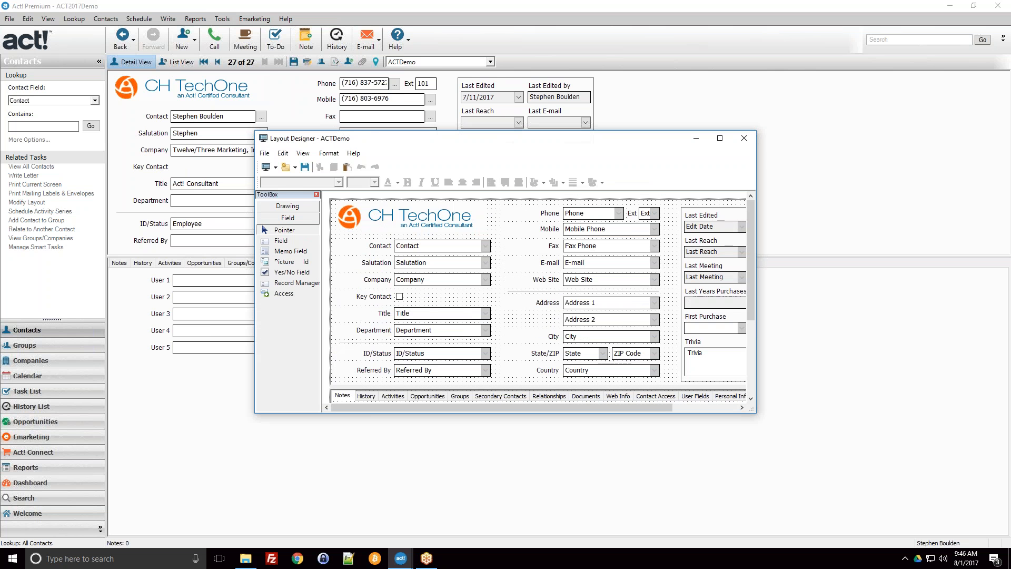
{"action": "left_click_drag", "start_coordinate": [354, 137], "coordinate": [211, 153]}
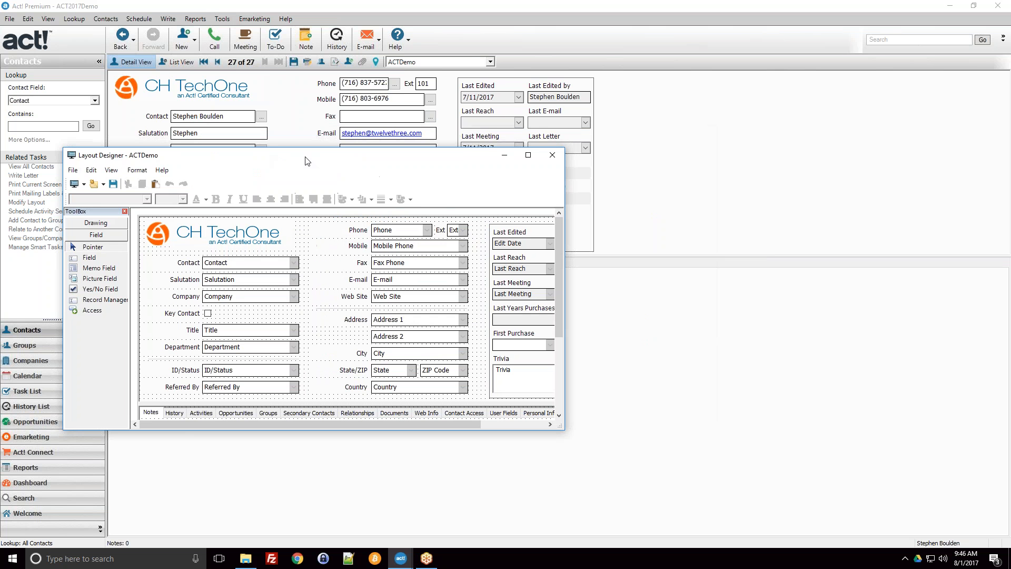
{"action": "left_click", "coordinate": [528, 155]}
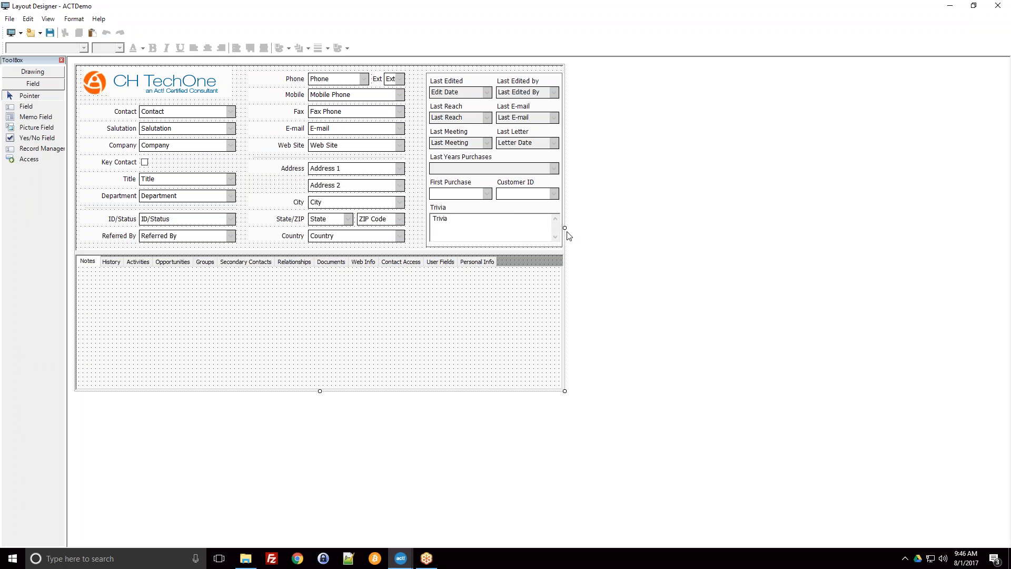
Step: Widen the contact layout to the right and extend its upper section downward for more field space
{"action": "left_click_drag", "start_coordinate": [565, 227], "coordinate": [835, 231]}
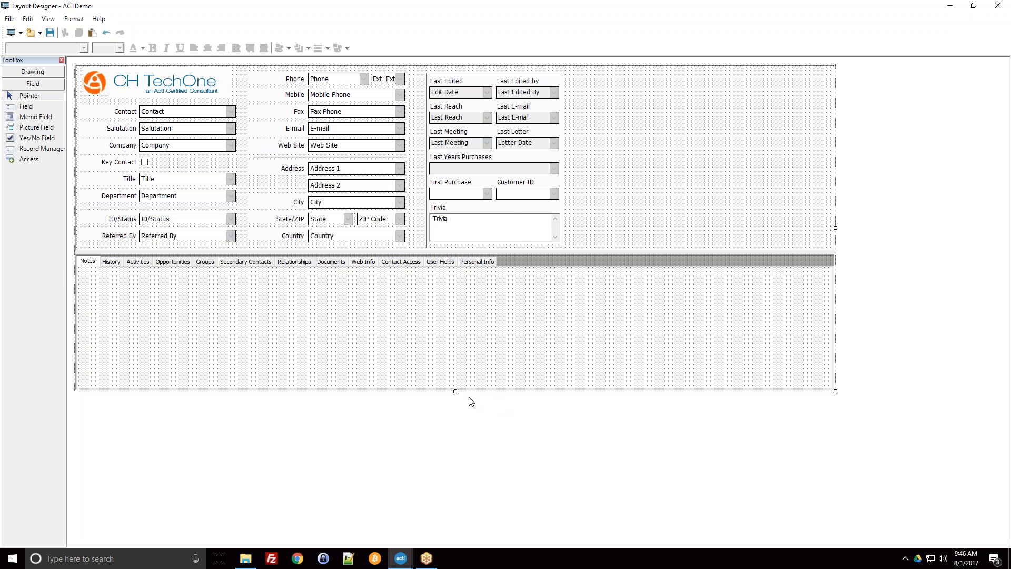
{"action": "left_click_drag", "start_coordinate": [455, 391], "coordinate": [451, 484]}
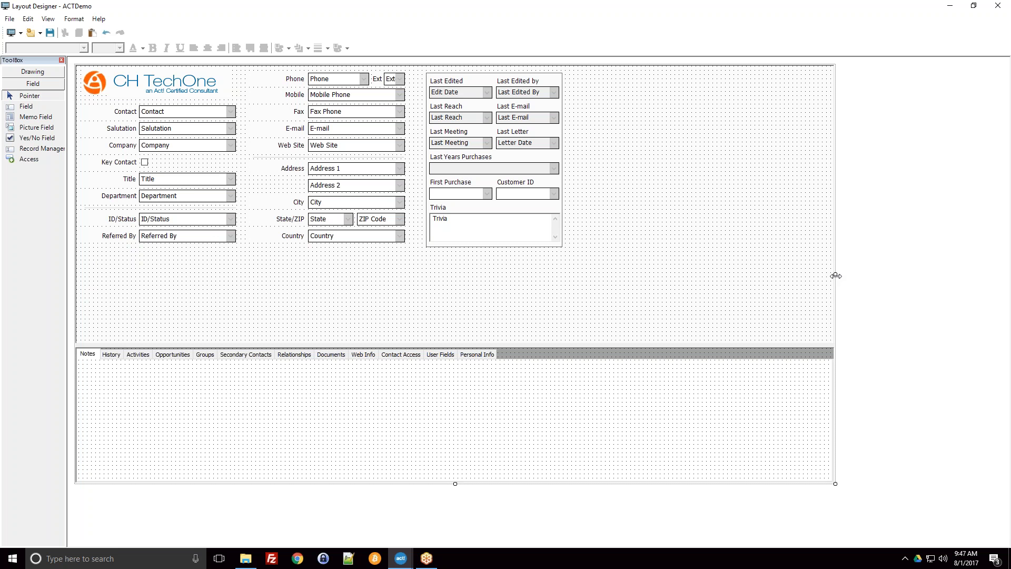
Step: Move the Referred By field and its label separately down into the empty area below ID/Status
{"action": "left_click", "coordinate": [228, 256]}
{"action": "left_click", "coordinate": [212, 240]}
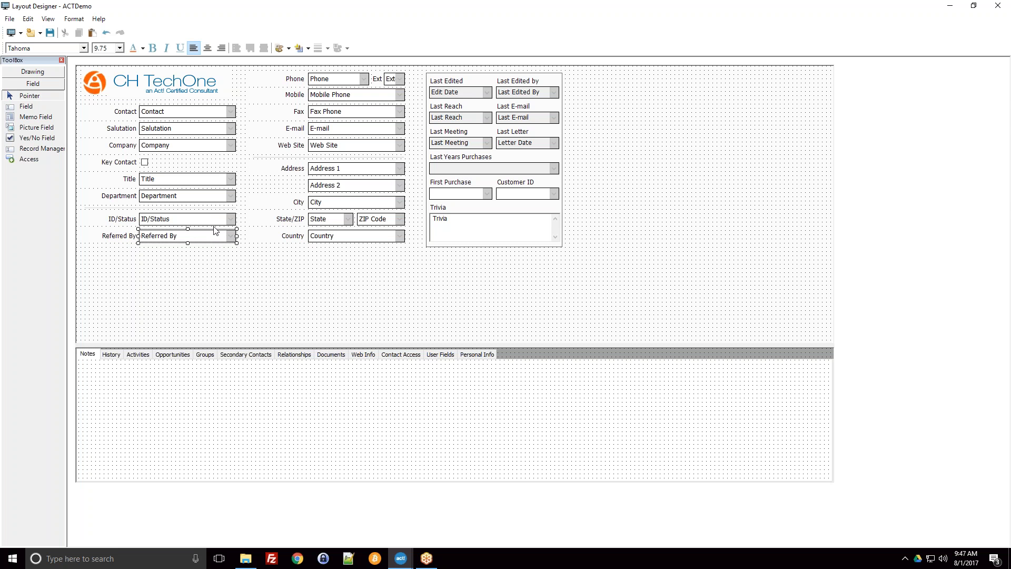
{"action": "left_click", "coordinate": [211, 217]}
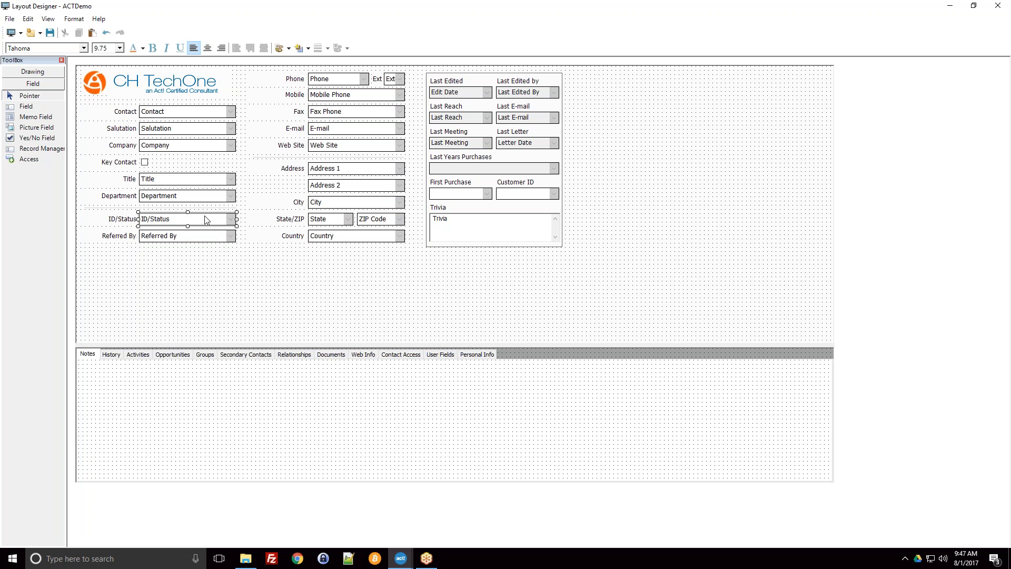
{"action": "left_click", "coordinate": [206, 235]}
{"action": "left_click", "coordinate": [171, 268]}
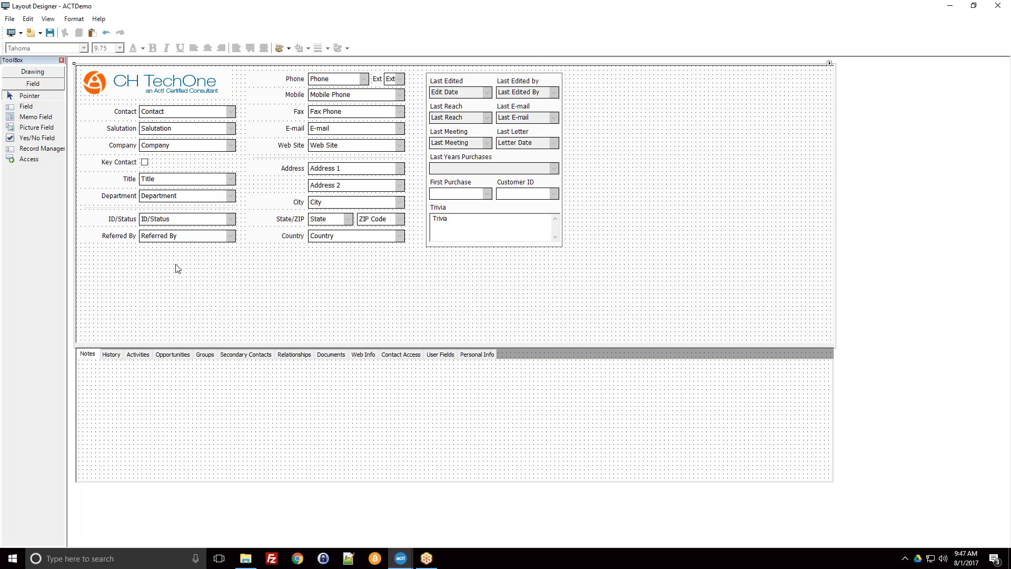
{"action": "left_click", "coordinate": [178, 241]}
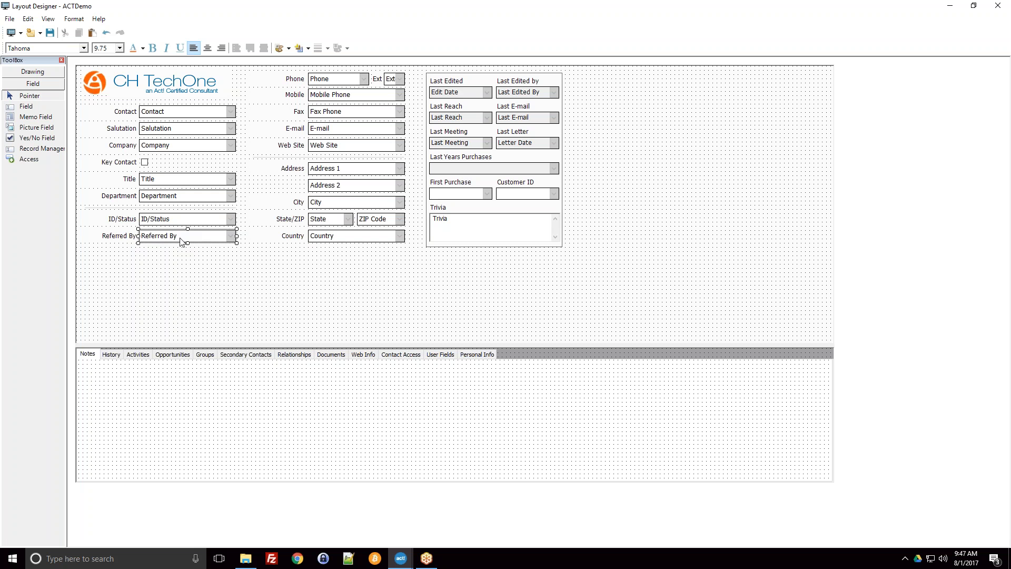
{"action": "left_click_drag", "start_coordinate": [190, 244], "coordinate": [203, 269]}
{"action": "left_click", "coordinate": [276, 310]}
{"action": "left_click_drag", "start_coordinate": [133, 240], "coordinate": [137, 273]}
{"action": "left_click", "coordinate": [217, 320]}
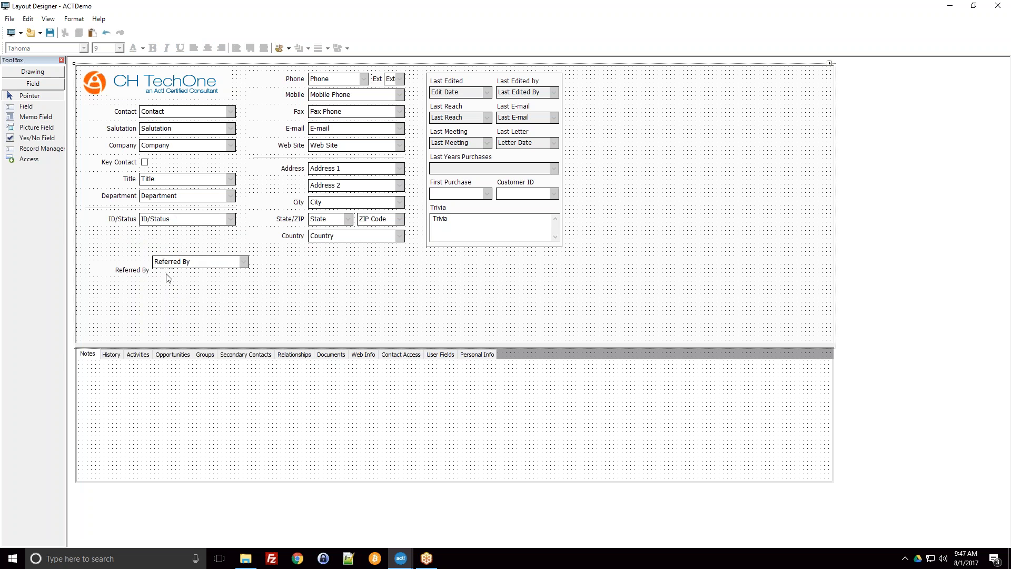
Step: Select the Referred By field and label together and shift them up and to the left as a group
{"action": "left_click_drag", "start_coordinate": [258, 307], "coordinate": [84, 249]}
{"action": "left_click_drag", "start_coordinate": [174, 267], "coordinate": [166, 250]}
{"action": "left_click", "coordinate": [236, 288]}
Step: Select the whole block from Phone to Country and shift it slightly down and to the left
{"action": "left_click_drag", "start_coordinate": [247, 289], "coordinate": [389, 93]}
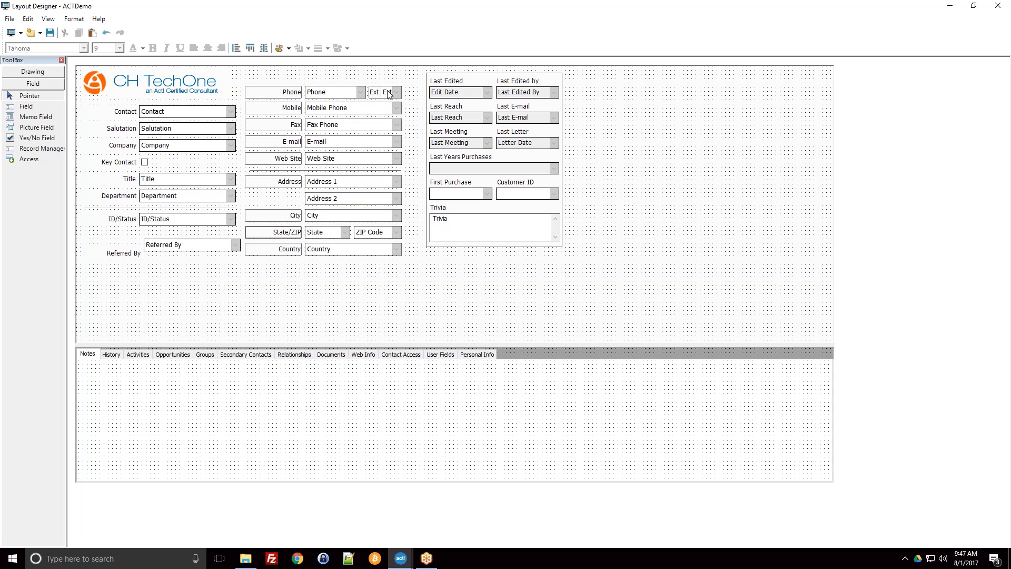
{"action": "left_click", "coordinate": [348, 318]}
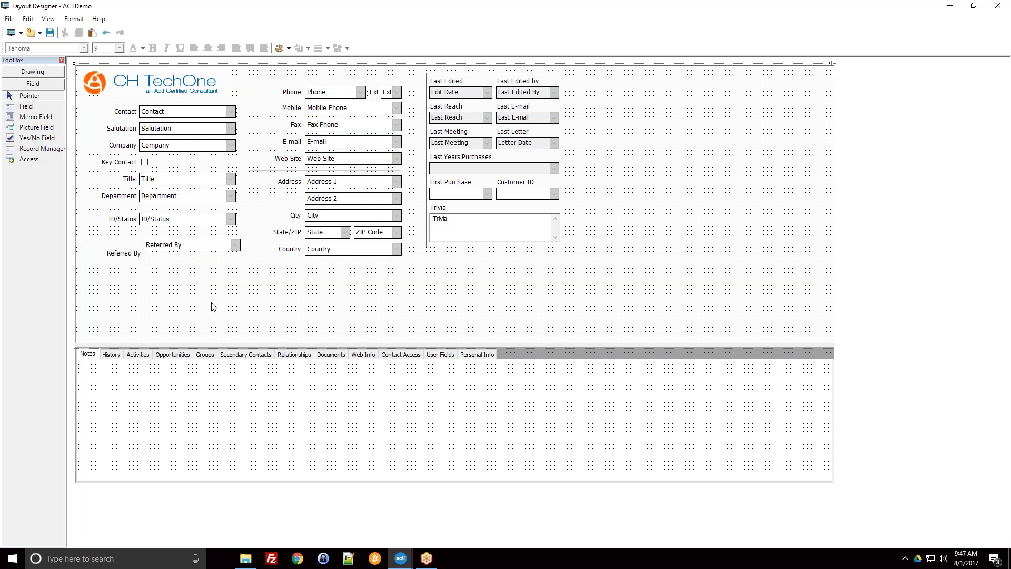
Step: Line up the Referred By label and field with each other directly beneath the ID/Status row
{"action": "left_click", "coordinate": [182, 251]}
{"action": "left_click", "coordinate": [112, 253]}
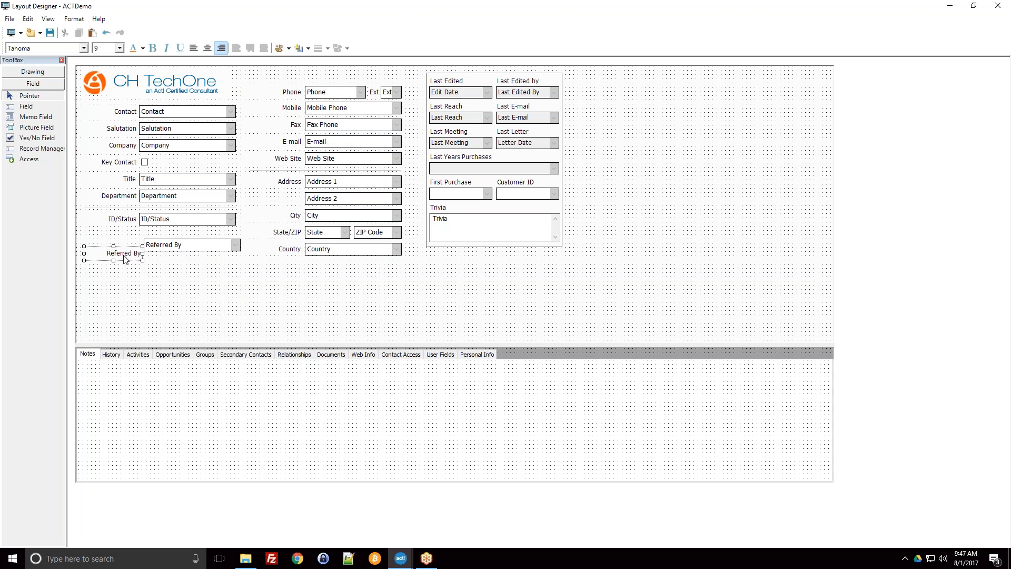
{"action": "left_click_drag", "start_coordinate": [111, 253], "coordinate": [108, 240]}
{"action": "left_click", "coordinate": [186, 249]}
{"action": "left_click_drag", "start_coordinate": [185, 249], "coordinate": [182, 243]}
{"action": "left_click", "coordinate": [168, 285]}
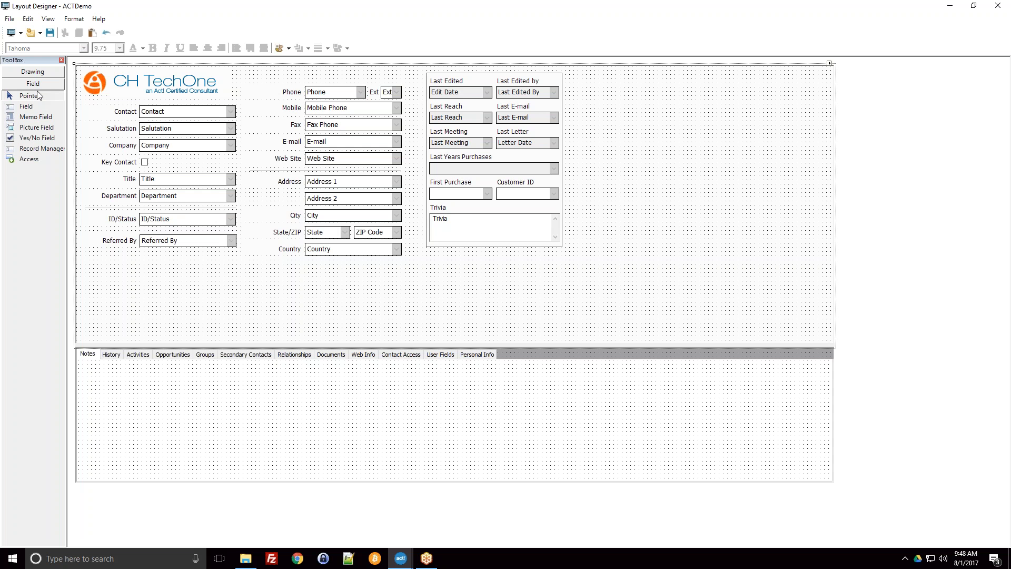
Step: Draw a new field below Referred By and assign it the CRM System field with its label included
{"action": "left_click", "coordinate": [24, 107]}
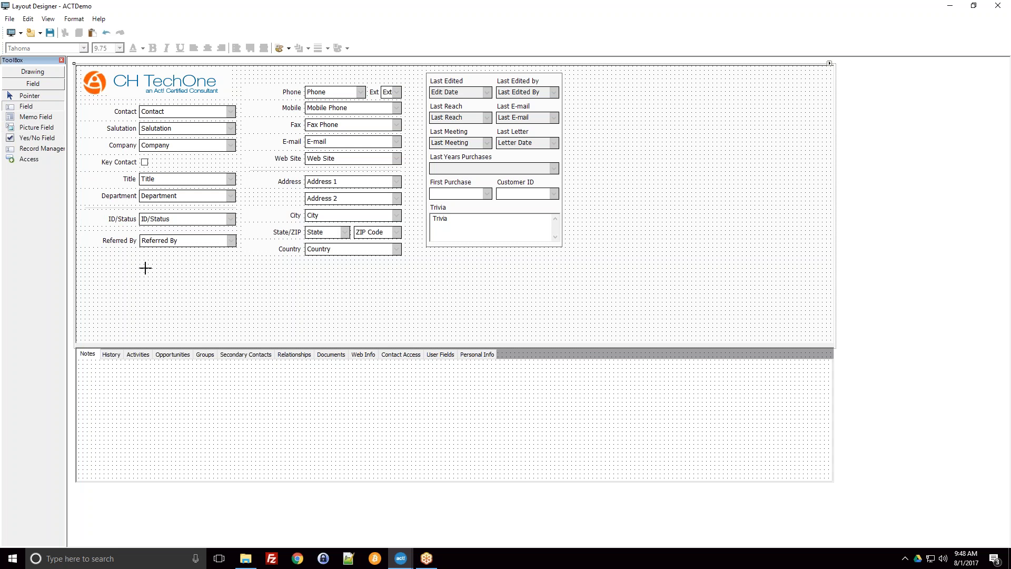
{"action": "left_click_drag", "start_coordinate": [146, 268], "coordinate": [228, 280]}
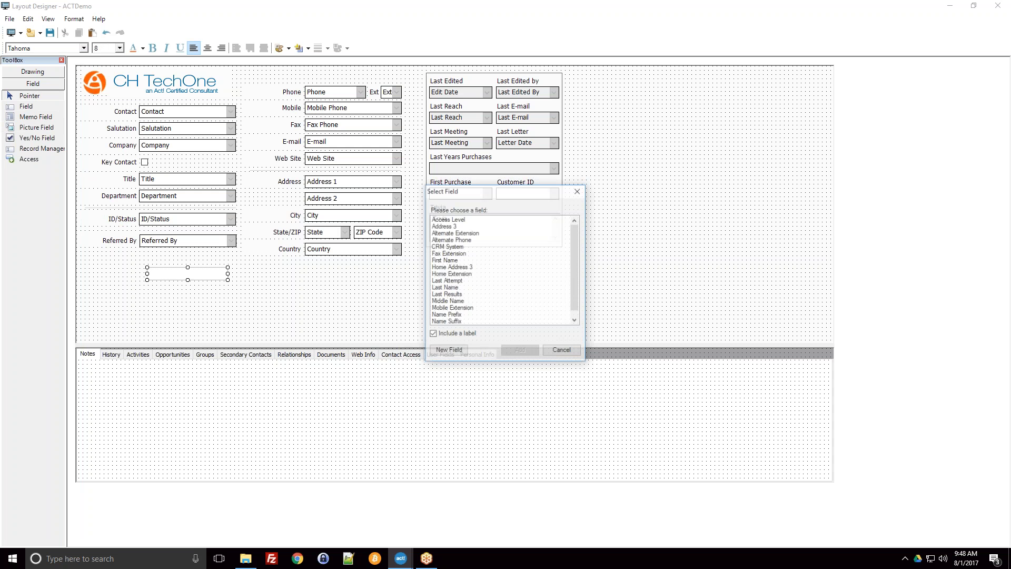
{"action": "left_click", "coordinate": [454, 220]}
{"action": "scroll", "coordinate": [457, 236], "scroll_direction": "down", "scroll_amount": 1}
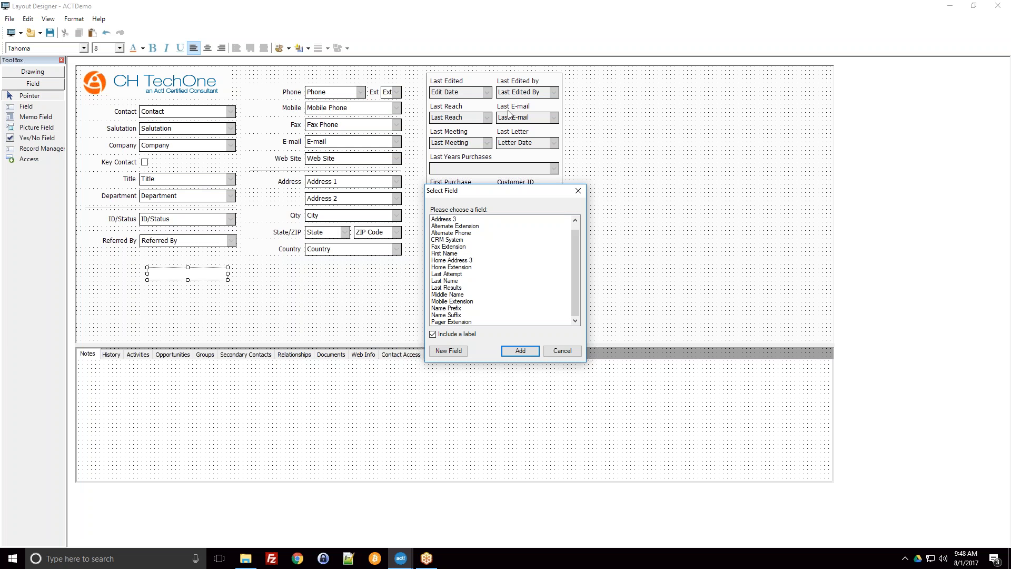
{"action": "left_click", "coordinate": [451, 241]}
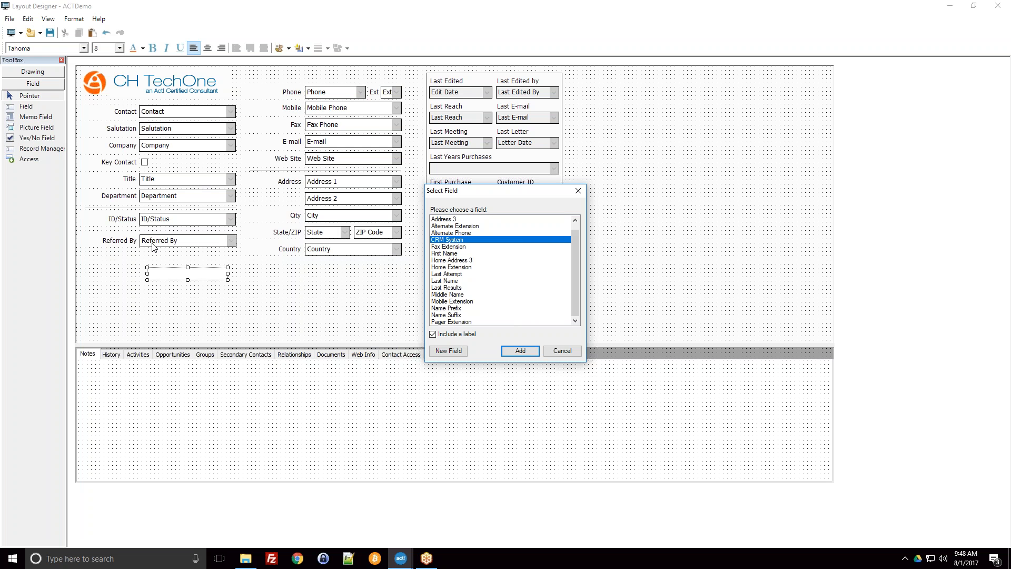
{"action": "left_click", "coordinate": [511, 351]}
{"action": "left_click", "coordinate": [174, 289]}
{"action": "left_click", "coordinate": [187, 275]}
{"action": "left_click", "coordinate": [134, 275]}
{"action": "left_click", "coordinate": [176, 294]}
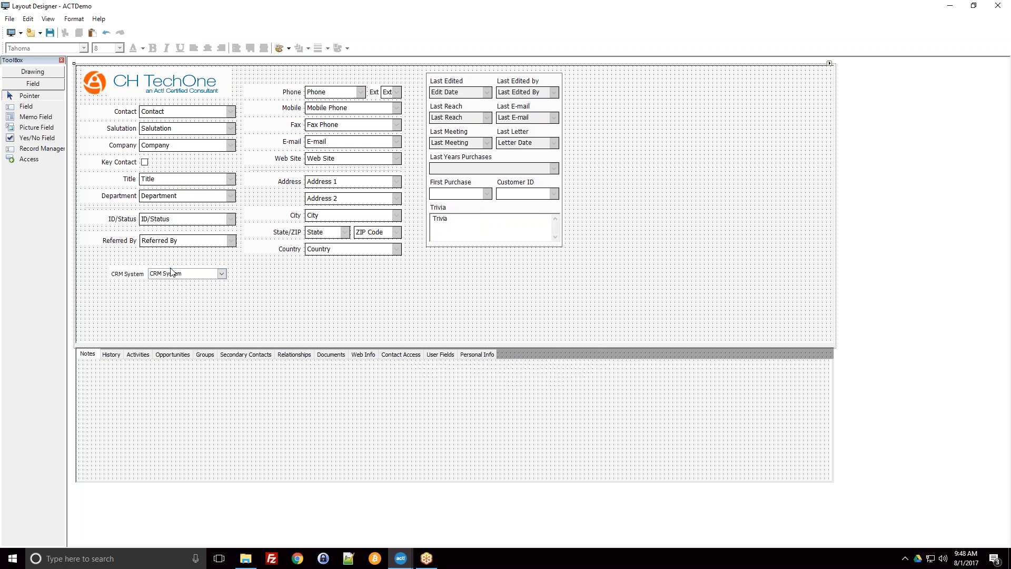
Step: Shift the CRM System field and its label left so the field aligns with the Referred By field
{"action": "left_click", "coordinate": [999, 5]}
{"action": "left_click", "coordinate": [744, 12]}
{"action": "left_click", "coordinate": [136, 278]}
{"action": "left_click_drag", "start_coordinate": [128, 278], "coordinate": [153, 279]}
Step: Examine the Country, State and ZIP Code fields and the shared State/ZIP label as separate layout objects
{"action": "left_click", "coordinate": [325, 251]}
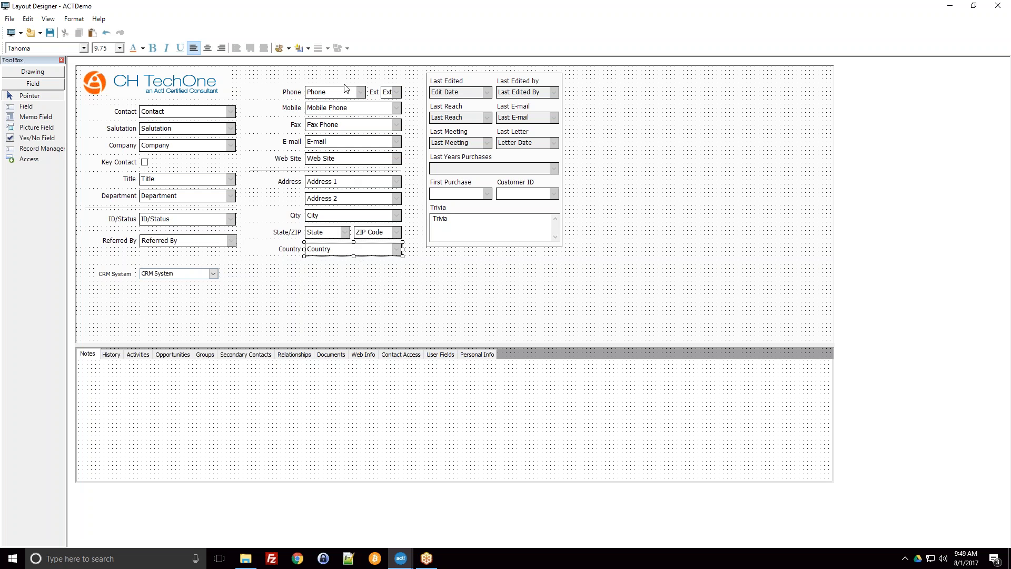
{"action": "left_click", "coordinate": [313, 233]}
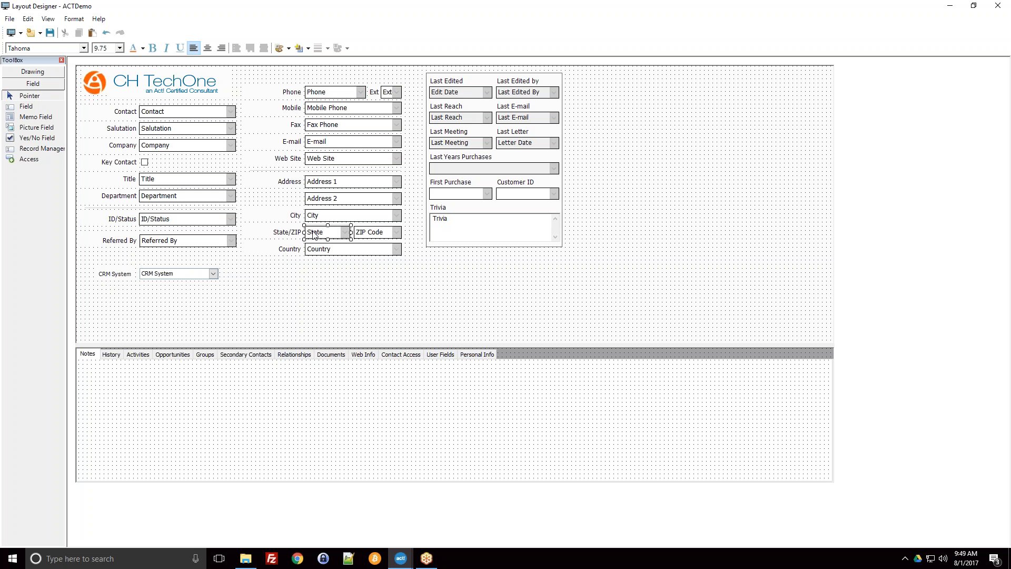
{"action": "left_click", "coordinate": [374, 235]}
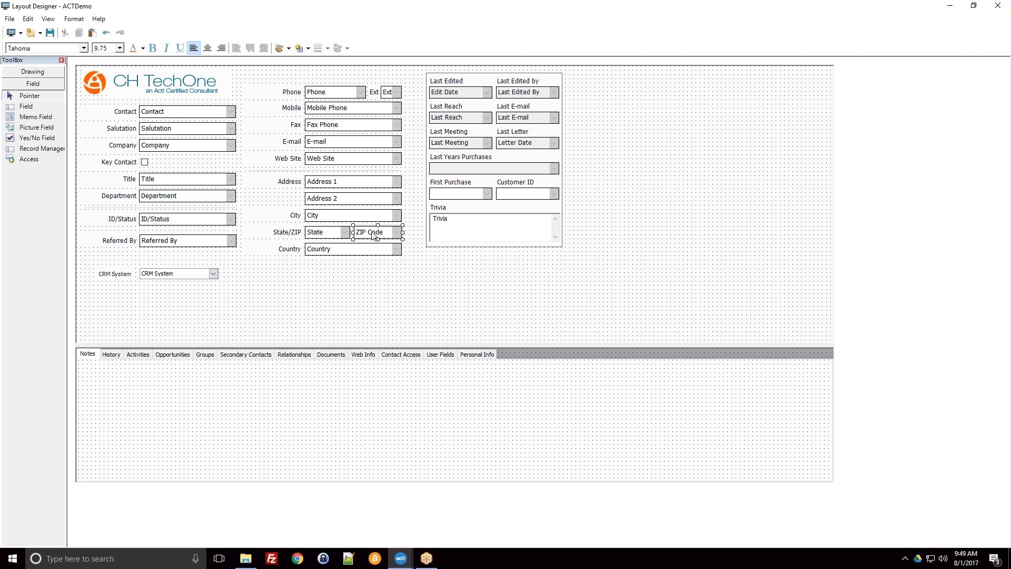
{"action": "left_click", "coordinate": [325, 231]}
{"action": "left_click", "coordinate": [370, 230]}
{"action": "left_click", "coordinate": [339, 231]}
{"action": "left_click", "coordinate": [299, 233]}
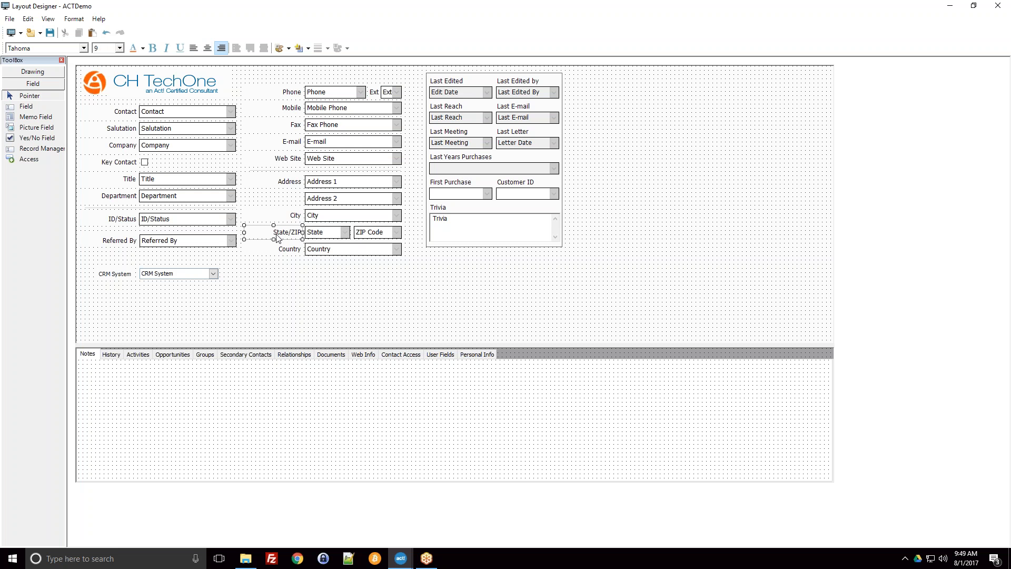
Step: Open the CRM System label's text for editing, leave it, and compare the label with the Title label
{"action": "left_click", "coordinate": [111, 274]}
{"action": "left_click_drag", "start_coordinate": [132, 274], "coordinate": [116, 274]}
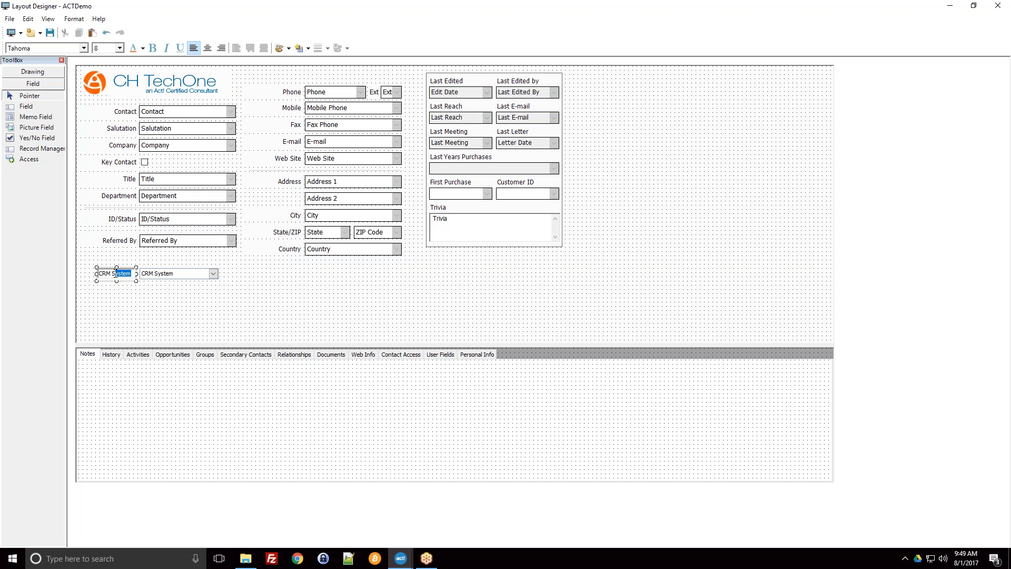
{"action": "left_click", "coordinate": [116, 297]}
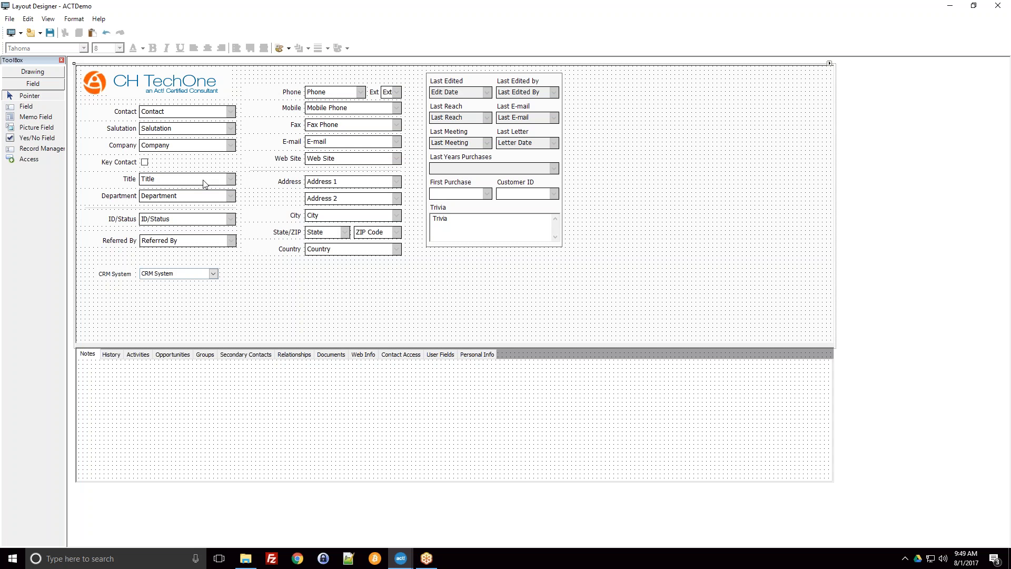
{"action": "left_click", "coordinate": [129, 182]}
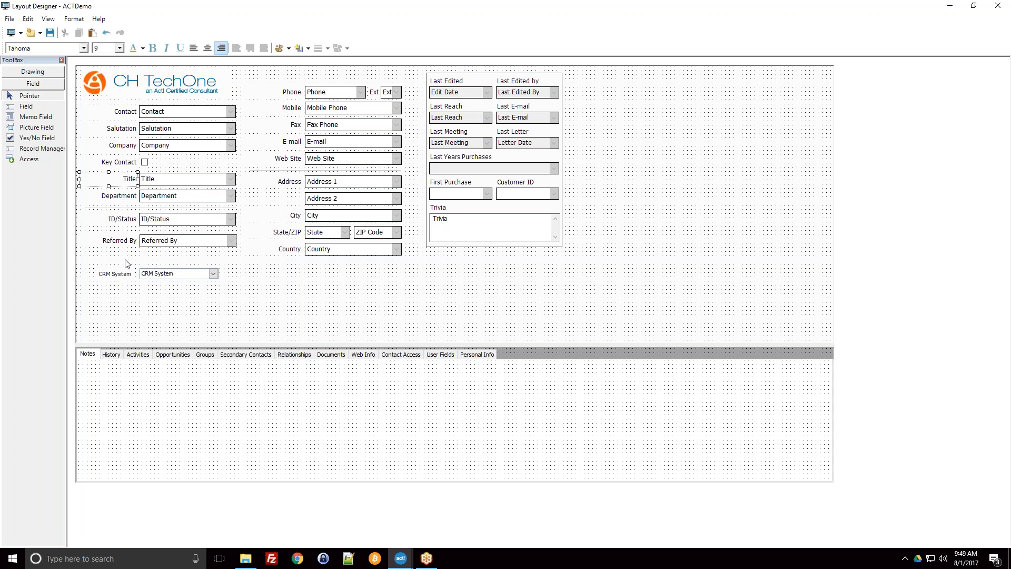
{"action": "left_click", "coordinate": [114, 277]}
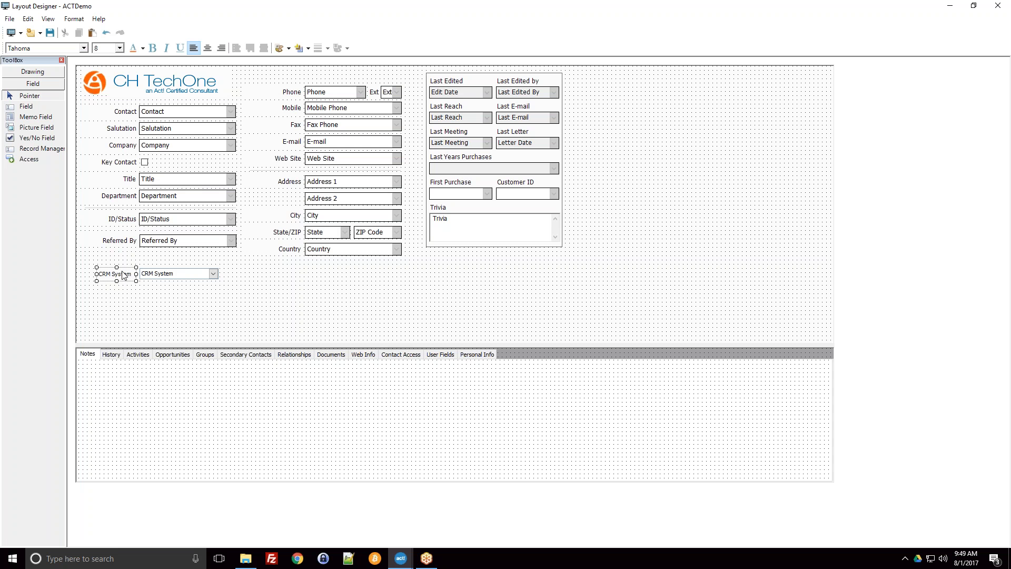
Step: Move the CRM System label further left on its own, away from its field
{"action": "left_click", "coordinate": [119, 276]}
{"action": "left_click_drag", "start_coordinate": [119, 276], "coordinate": [114, 276]}
{"action": "left_click", "coordinate": [138, 294]}
{"action": "left_click", "coordinate": [112, 277]}
{"action": "left_click", "coordinate": [123, 299]}
{"action": "left_click", "coordinate": [109, 276]}
{"action": "left_click", "coordinate": [160, 279]}
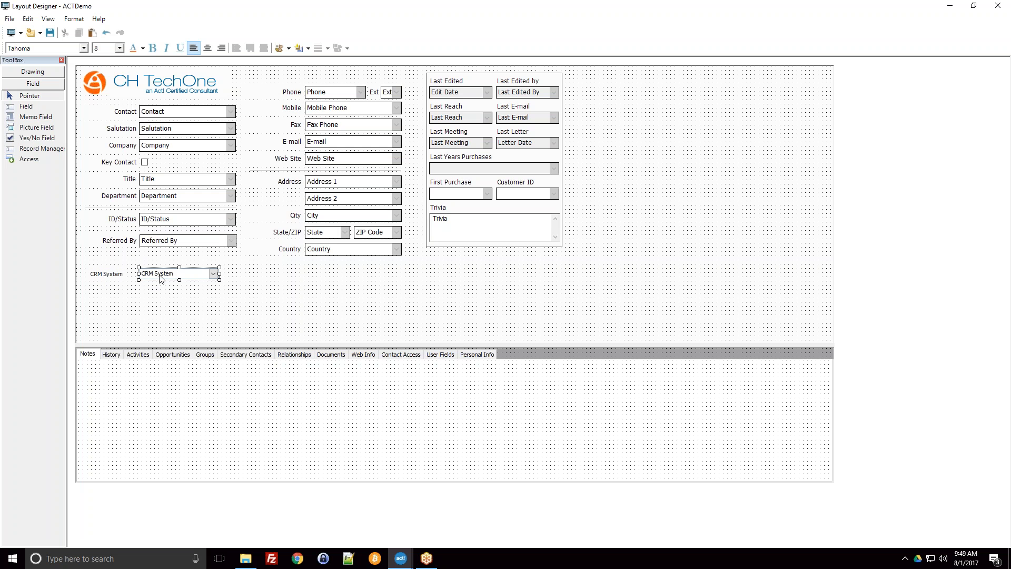
Step: Move the CRM System field up directly below Referred By and place its label beside it
{"action": "left_click_drag", "start_coordinate": [162, 278], "coordinate": [121, 263]}
{"action": "left_click", "coordinate": [114, 276]}
{"action": "left_click", "coordinate": [131, 276]}
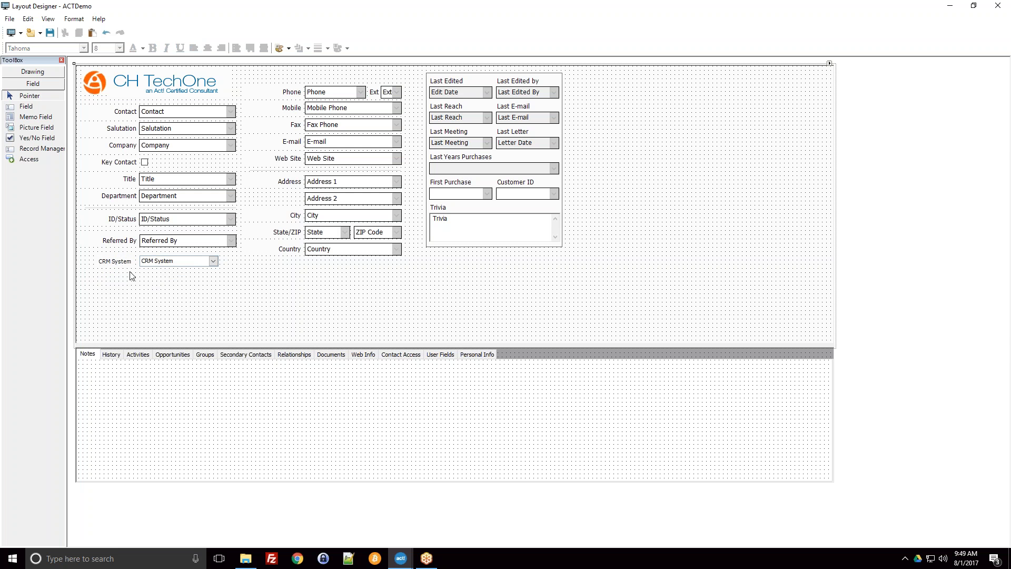
Step: Widen the CRM System field to match the width of the Referred By field
{"action": "left_click", "coordinate": [174, 264]}
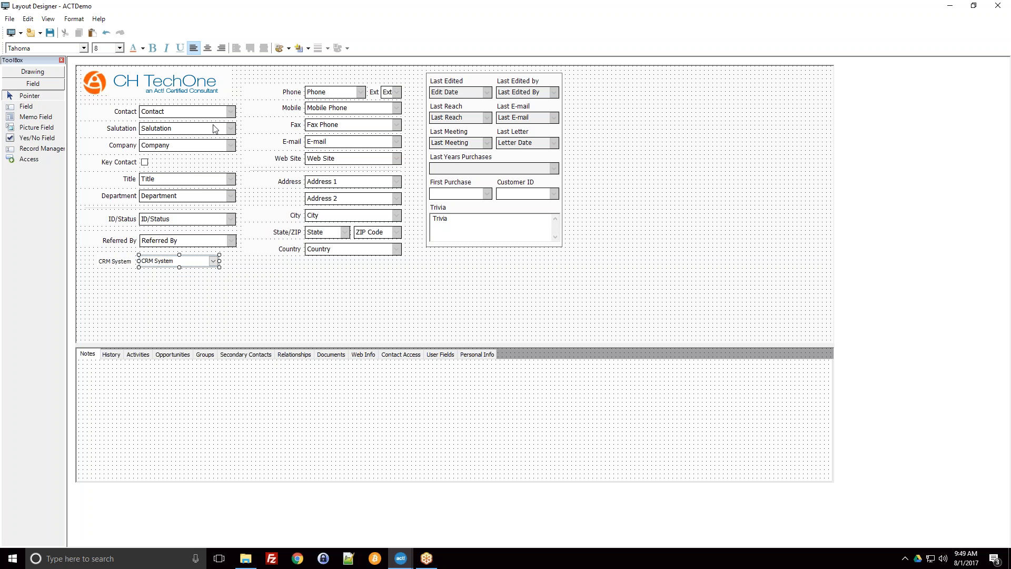
{"action": "left_click_drag", "start_coordinate": [218, 267], "coordinate": [236, 268]}
{"action": "left_click", "coordinate": [224, 296]}
{"action": "left_click", "coordinate": [189, 264]}
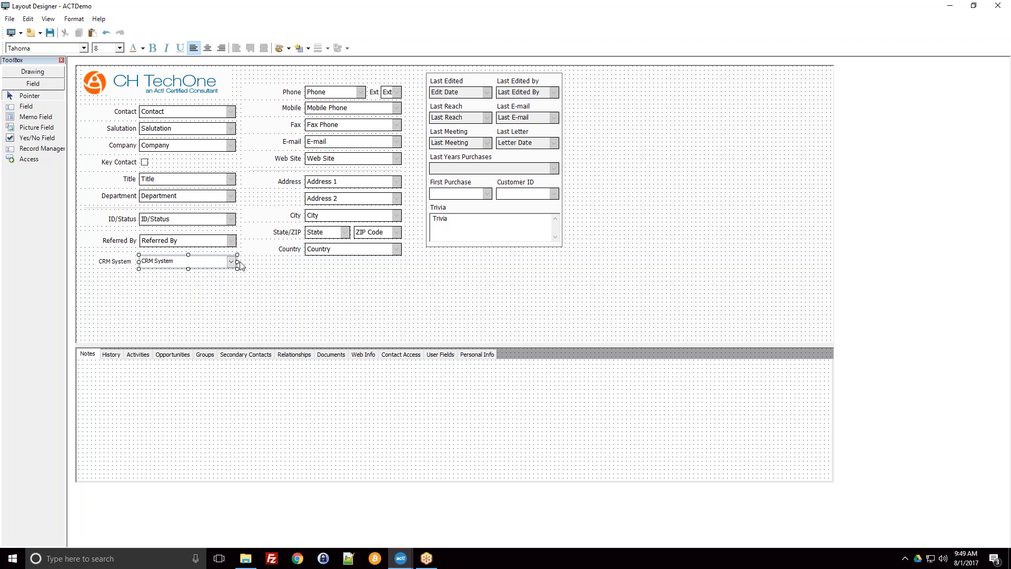
Step: Narrow the CRM System field so it is shorter than the Referred By field above it
{"action": "left_click_drag", "start_coordinate": [238, 268], "coordinate": [212, 268]}
{"action": "left_click", "coordinate": [205, 288]}
Step: Select the CRM System, Referred By and ID/Status fields together with several nearby labels, and clear the selection
{"action": "left_click", "coordinate": [192, 264]}
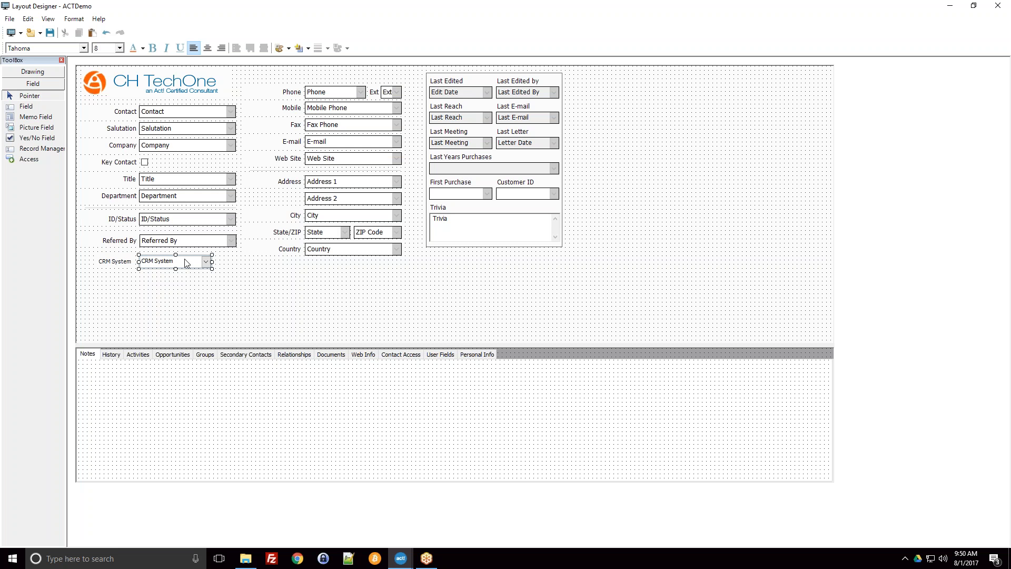
{"action": "left_click", "coordinate": [206, 243], "text": "ctrl"}
{"action": "left_click", "coordinate": [218, 223], "text": "ctrl"}
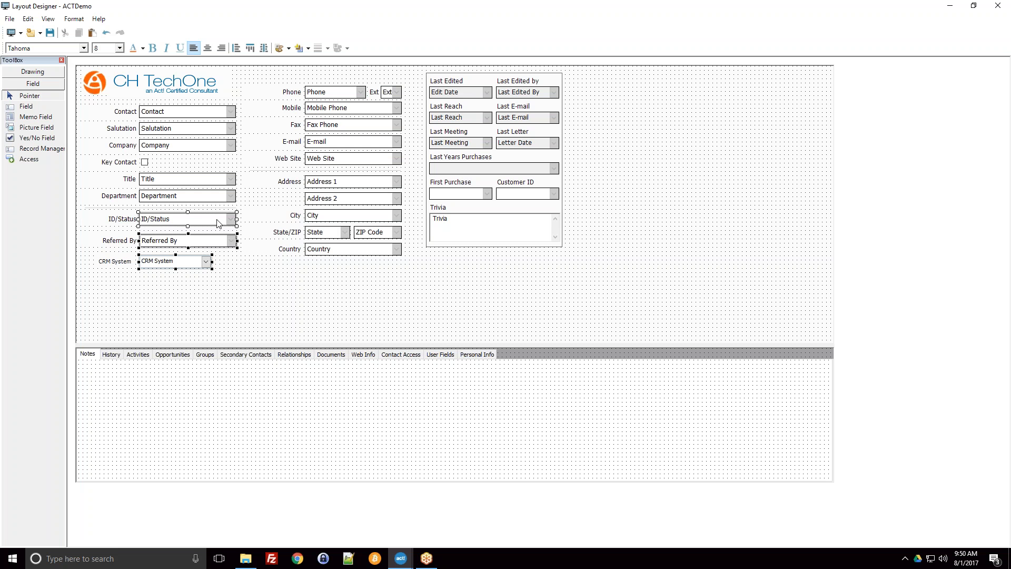
{"action": "left_click", "coordinate": [121, 220], "text": "ctrl"}
{"action": "left_click", "coordinate": [121, 196], "text": "ctrl"}
{"action": "left_click", "coordinate": [116, 179], "text": "ctrl"}
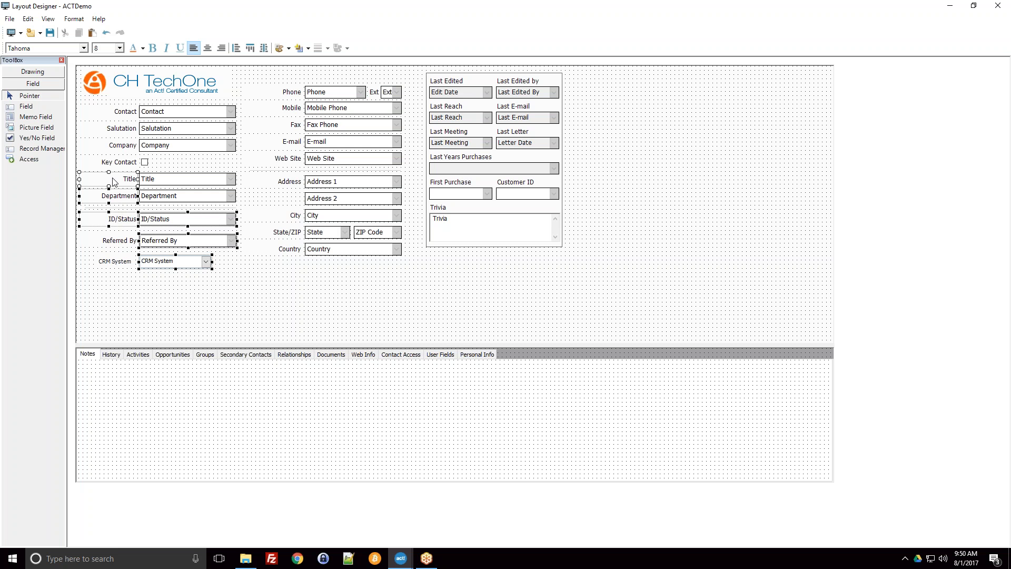
{"action": "left_click", "coordinate": [122, 163], "text": "ctrl"}
{"action": "left_click", "coordinate": [144, 163], "text": "ctrl"}
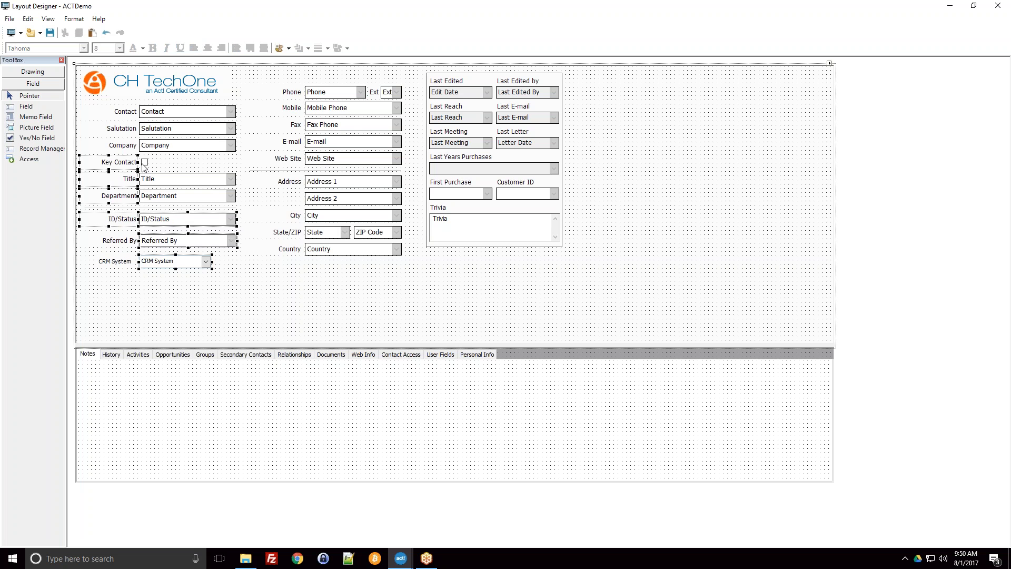
{"action": "left_click", "coordinate": [150, 165], "text": "ctrl"}
{"action": "left_click", "coordinate": [145, 163], "text": "ctrl"}
{"action": "left_click", "coordinate": [151, 180], "text": "ctrl"}
{"action": "left_click", "coordinate": [157, 199], "text": "ctrl"}
{"action": "left_click", "coordinate": [188, 280]}
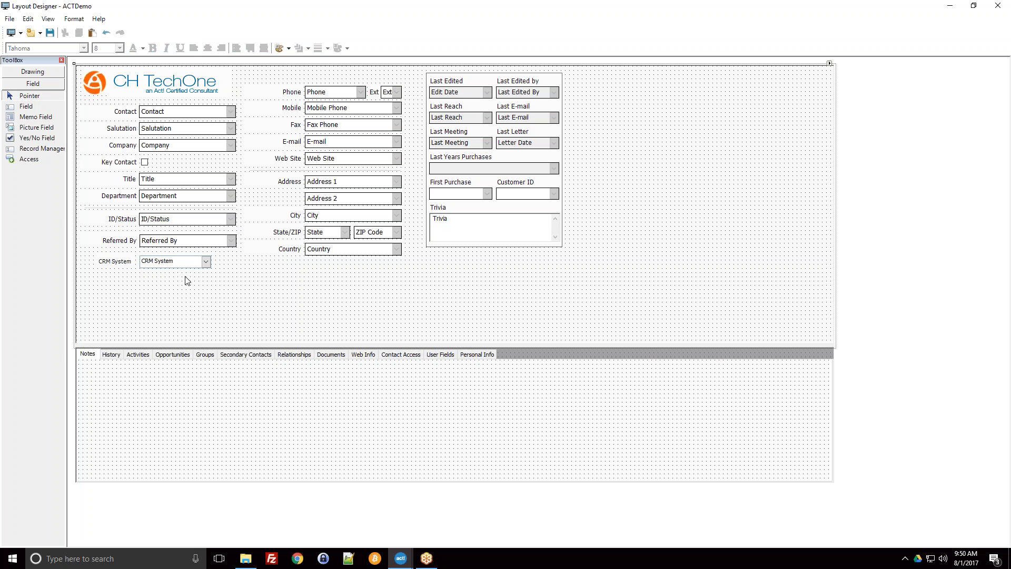
Step: Make the CRM System field the same size as the Contact field in both width and height
{"action": "left_click", "coordinate": [183, 266]}
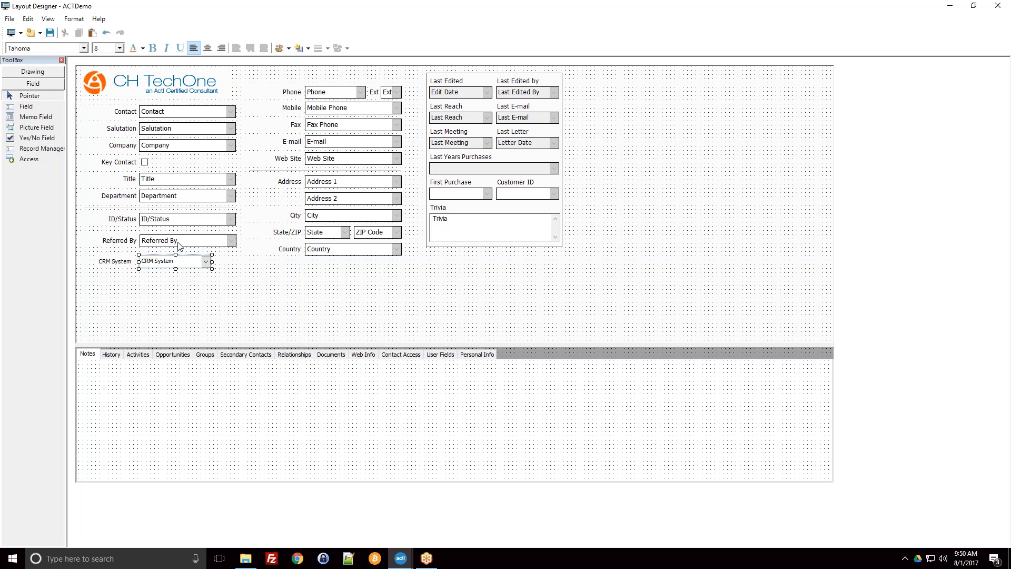
{"action": "left_click", "coordinate": [160, 112], "text": "ctrl"}
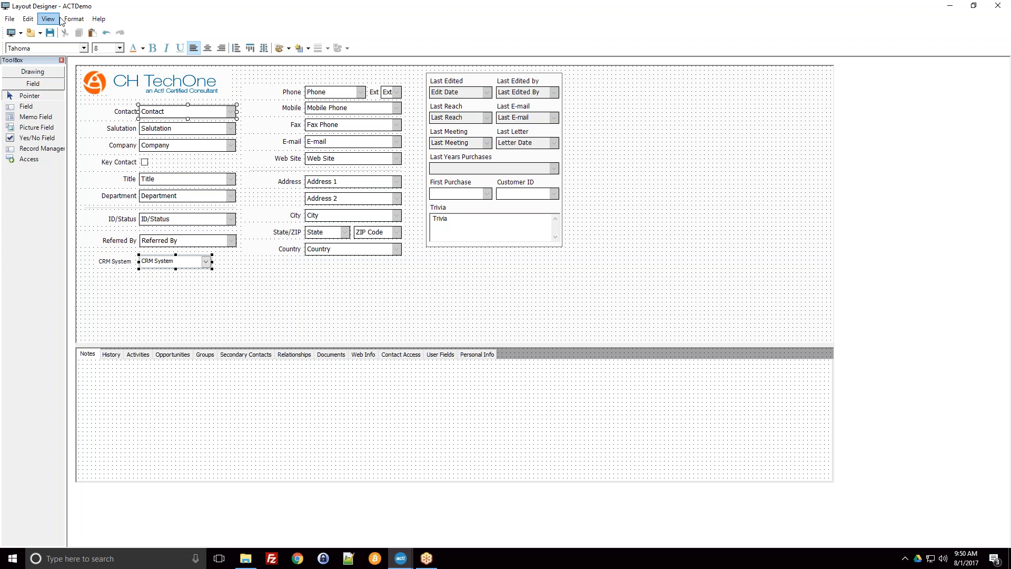
{"action": "left_click", "coordinate": [73, 20]}
{"action": "mouse_move", "coordinate": [106, 43]}
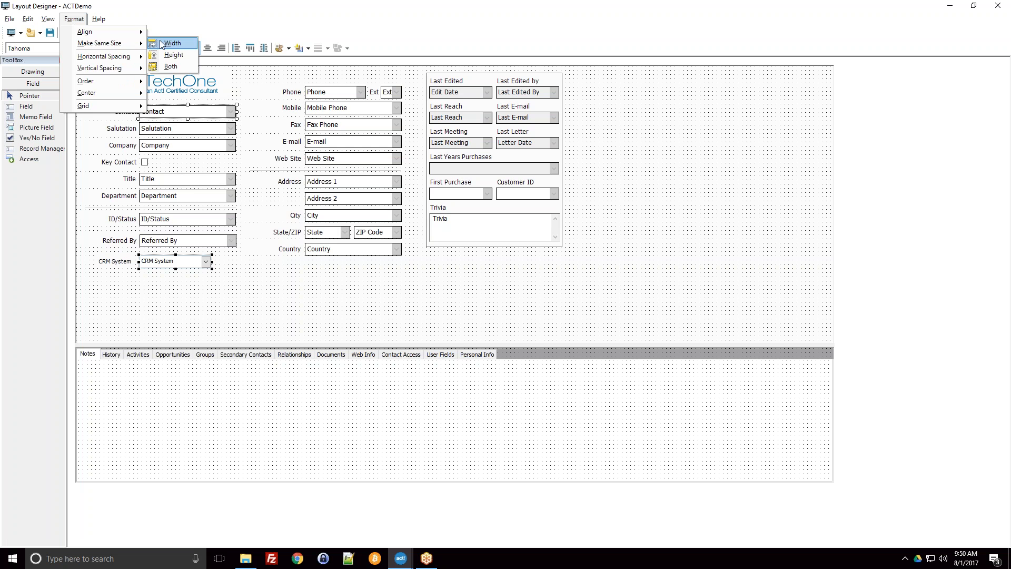
{"action": "left_click", "coordinate": [170, 67]}
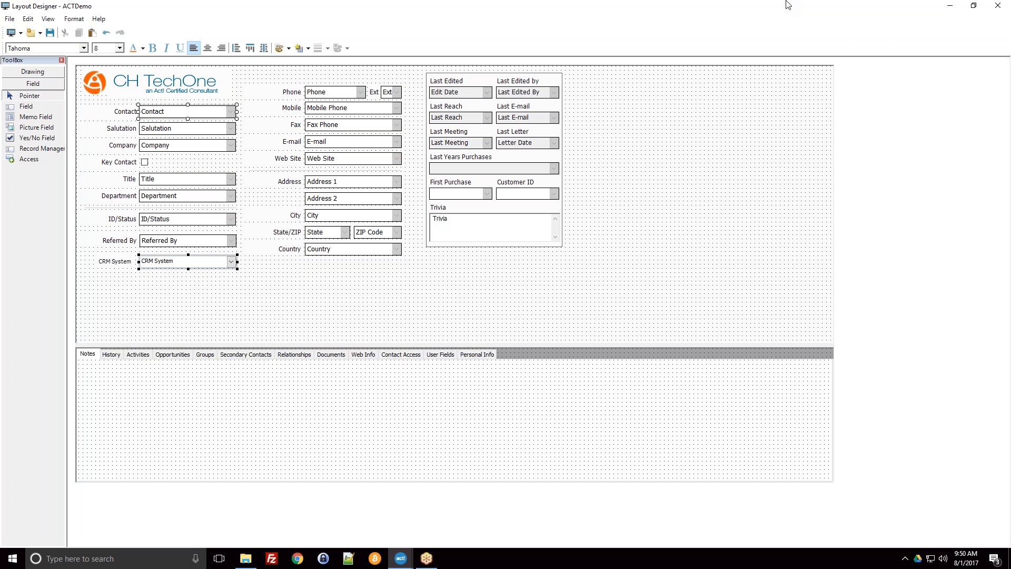
{"action": "left_click", "coordinate": [768, 9]}
{"action": "left_click", "coordinate": [207, 290]}
{"action": "left_click", "coordinate": [192, 261]}
{"action": "left_click", "coordinate": [208, 117], "text": "ctrl"}
{"action": "left_click", "coordinate": [170, 287]}
{"action": "left_click", "coordinate": [175, 267]}
{"action": "left_click", "coordinate": [172, 115], "text": "ctrl"}
{"action": "left_click", "coordinate": [118, 263]}
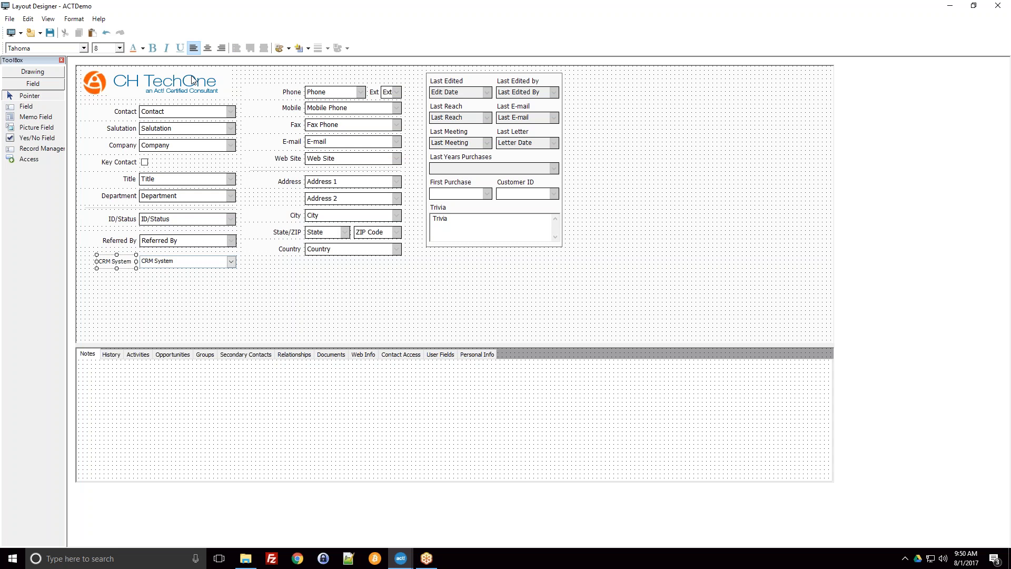
Step: Check the Referred By field's font size and set the CRM System field's font size to 9.75
{"action": "left_click", "coordinate": [164, 266]}
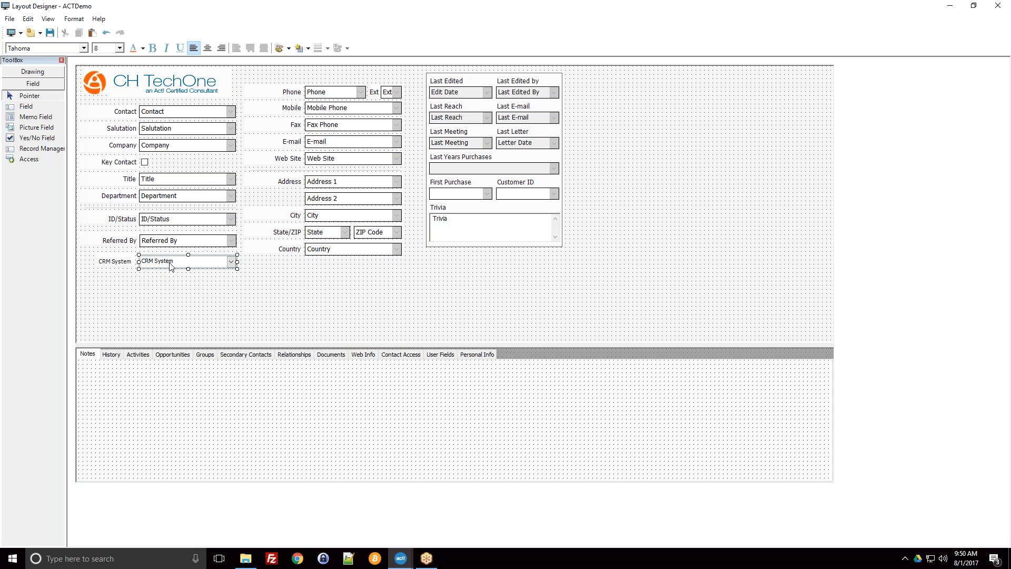
{"action": "left_click", "coordinate": [154, 244]}
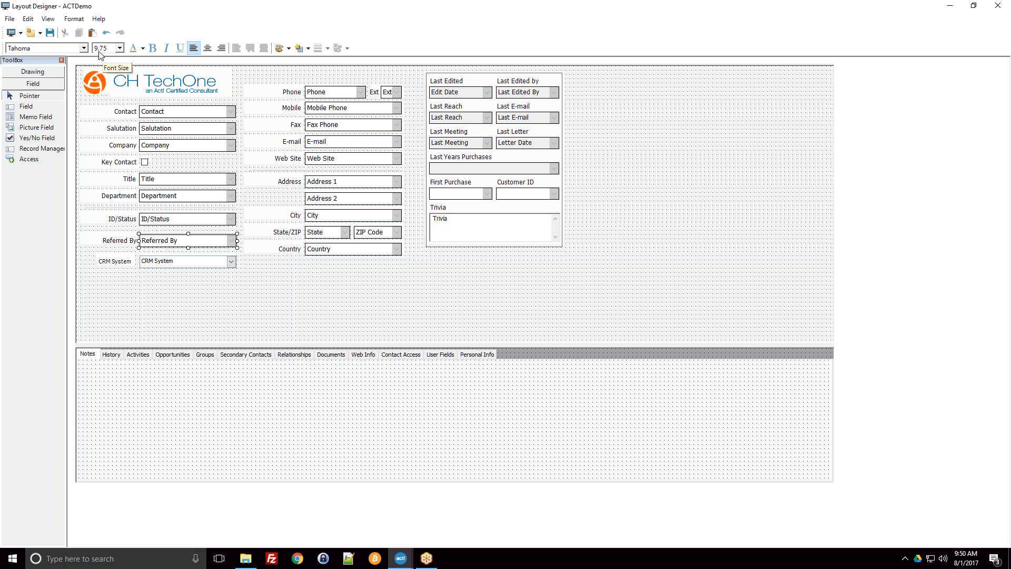
{"action": "left_click", "coordinate": [151, 265]}
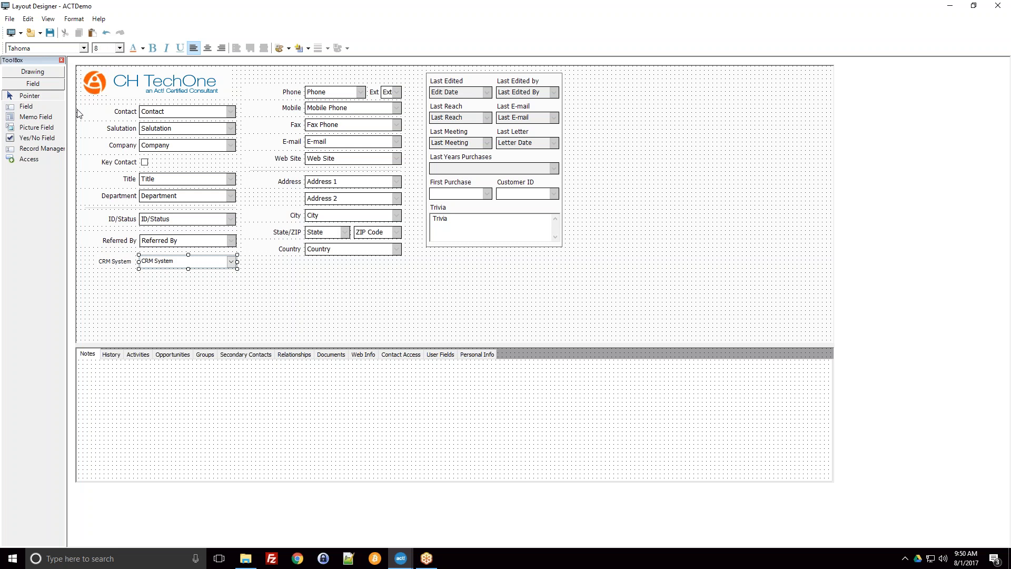
{"action": "left_click", "coordinate": [120, 49]}
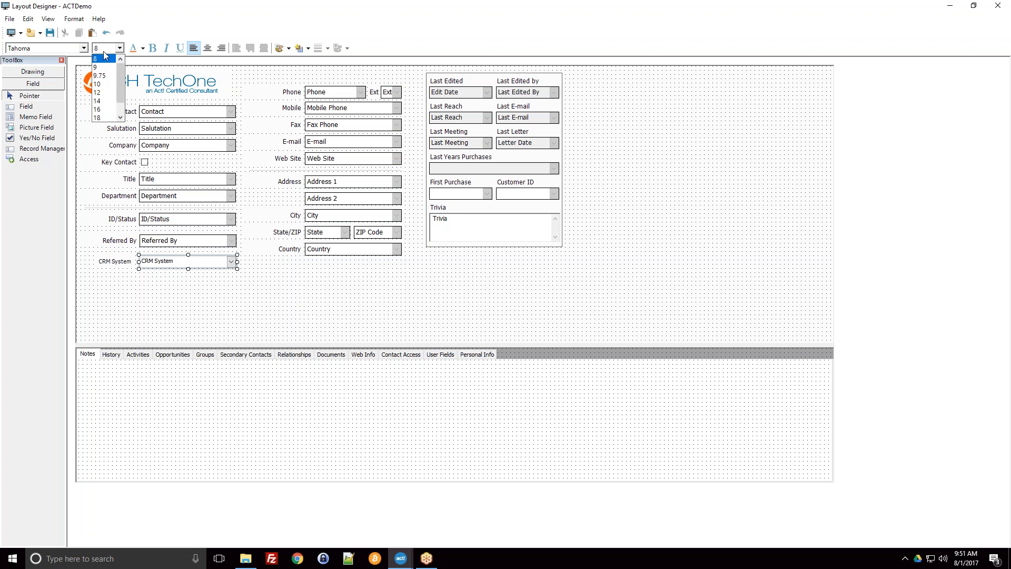
{"action": "left_click", "coordinate": [106, 83]}
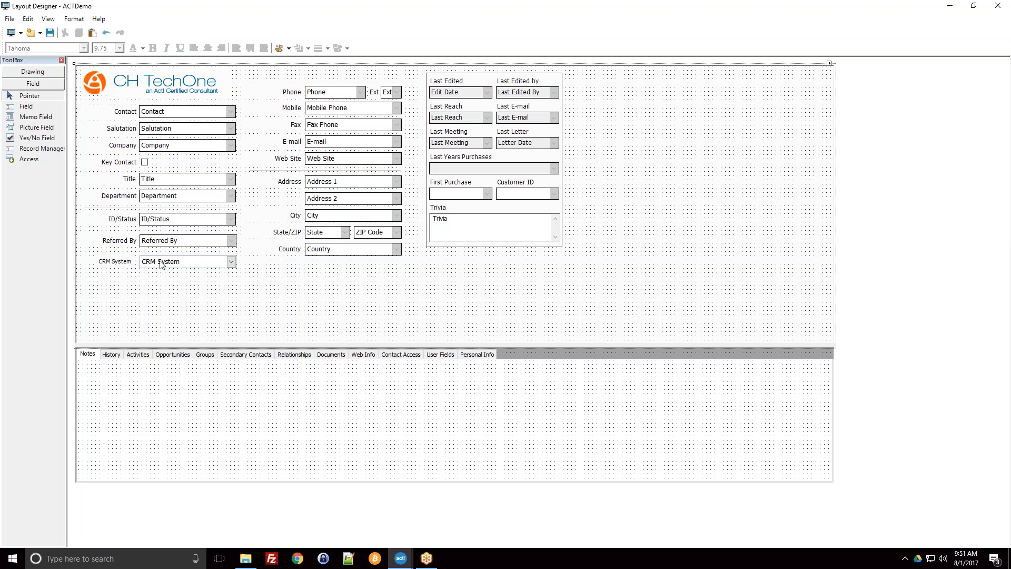
Step: Set the CRM System label's font size to 9.75 and extend the label's box to the left
{"action": "left_click", "coordinate": [111, 262]}
{"action": "left_click", "coordinate": [107, 50]}
{"action": "left_click", "coordinate": [105, 77]}
{"action": "left_click_drag", "start_coordinate": [97, 262], "coordinate": [84, 262]}
{"action": "left_click", "coordinate": [111, 276]}
Step: Right-align the text of the CRM System label
{"action": "left_click", "coordinate": [114, 267]}
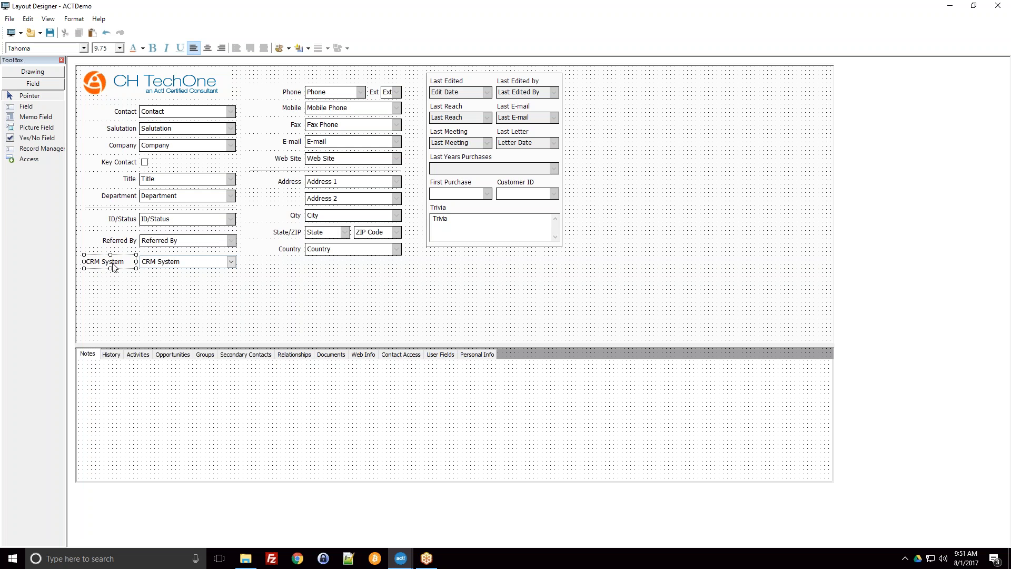
{"action": "left_click", "coordinate": [221, 48]}
{"action": "left_click", "coordinate": [147, 300]}
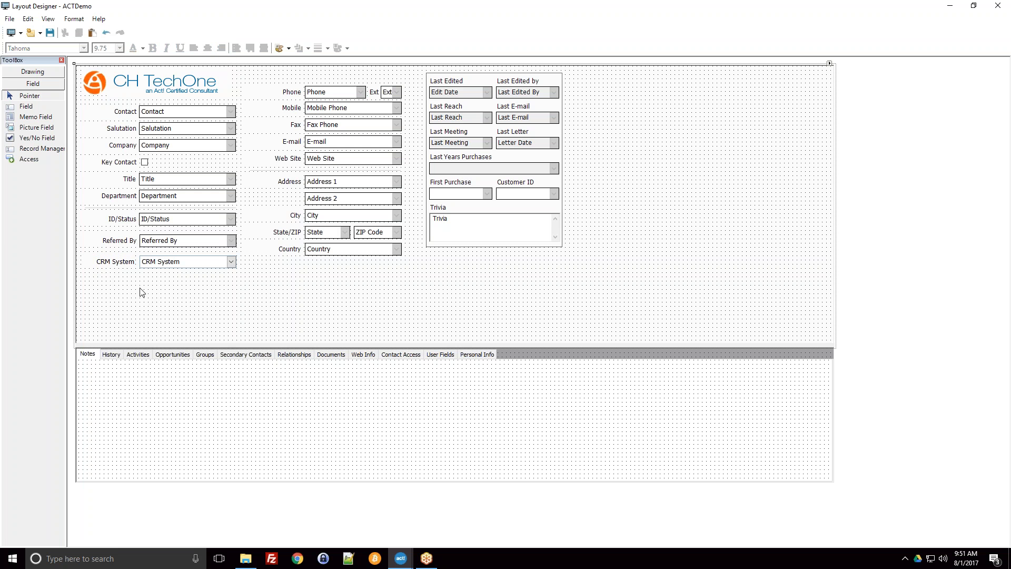
Step: Align the left edges of the CRM System, Referred By, ID/Status and Department fields
{"action": "left_click", "coordinate": [163, 263]}
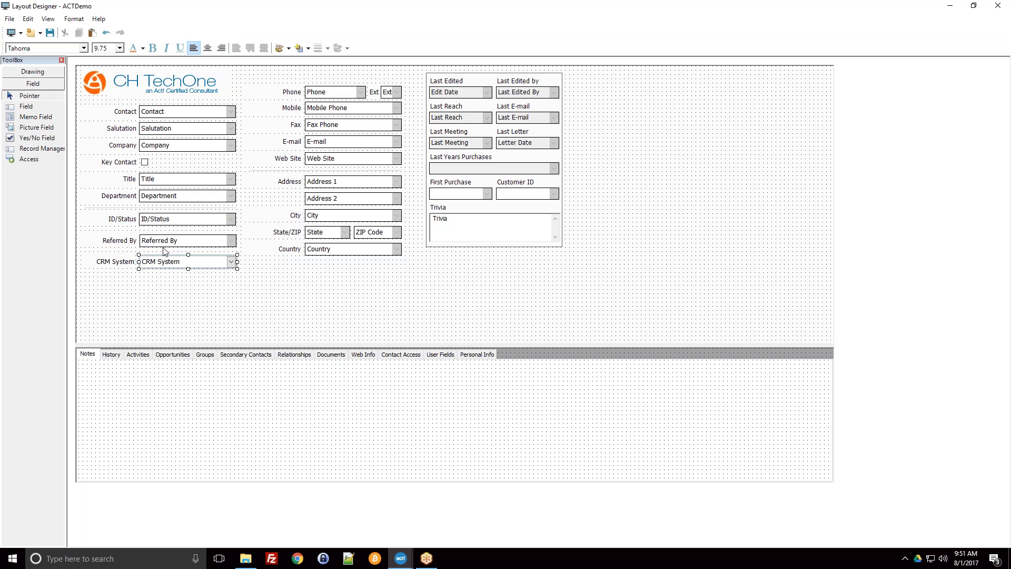
{"action": "left_click", "coordinate": [155, 244], "text": "ctrl"}
{"action": "left_click", "coordinate": [156, 221], "text": "ctrl"}
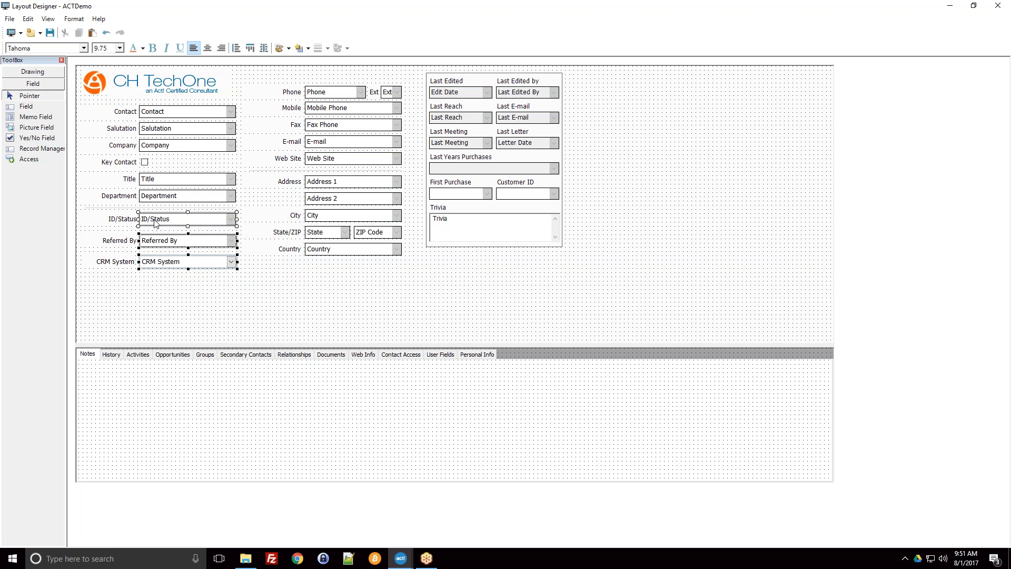
{"action": "left_click", "coordinate": [157, 199], "text": "ctrl"}
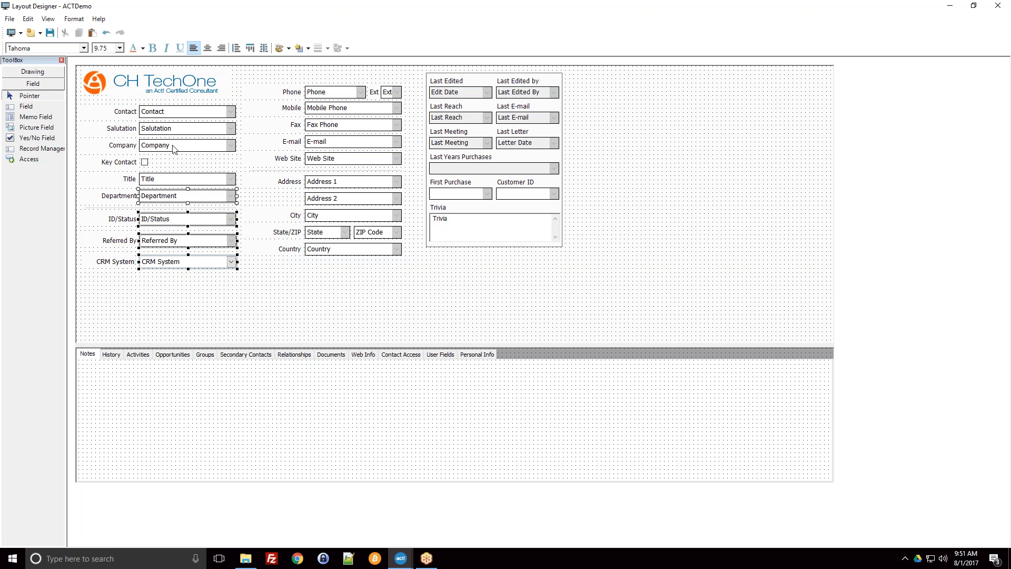
{"action": "left_click", "coordinate": [237, 49]}
Step: Move the CRM System field out of line to the right, and left-align it with the Referred By field
{"action": "left_click", "coordinate": [184, 265]}
{"action": "left_click_drag", "start_coordinate": [184, 264], "coordinate": [207, 269]}
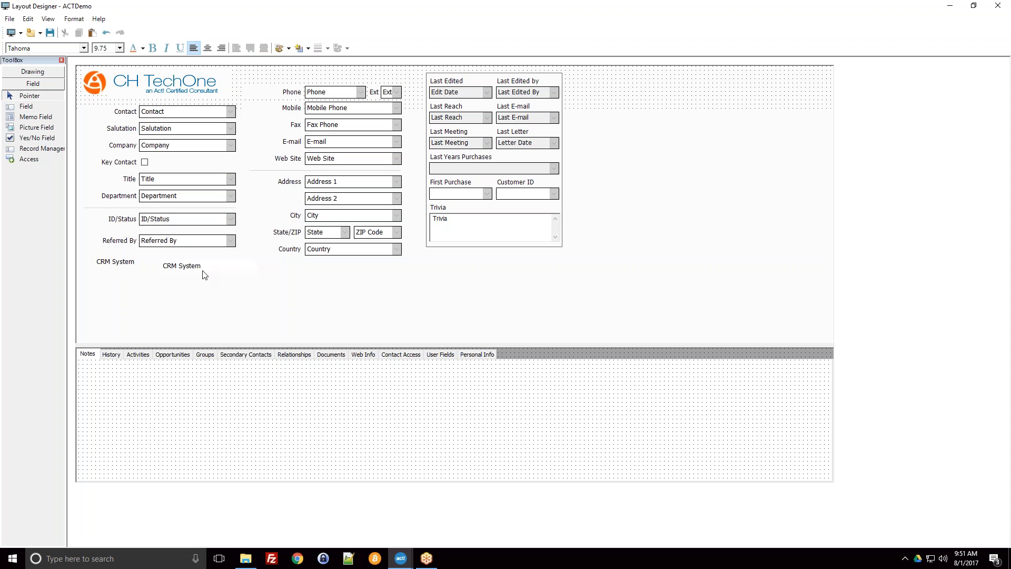
{"action": "left_click", "coordinate": [189, 246], "text": "shift"}
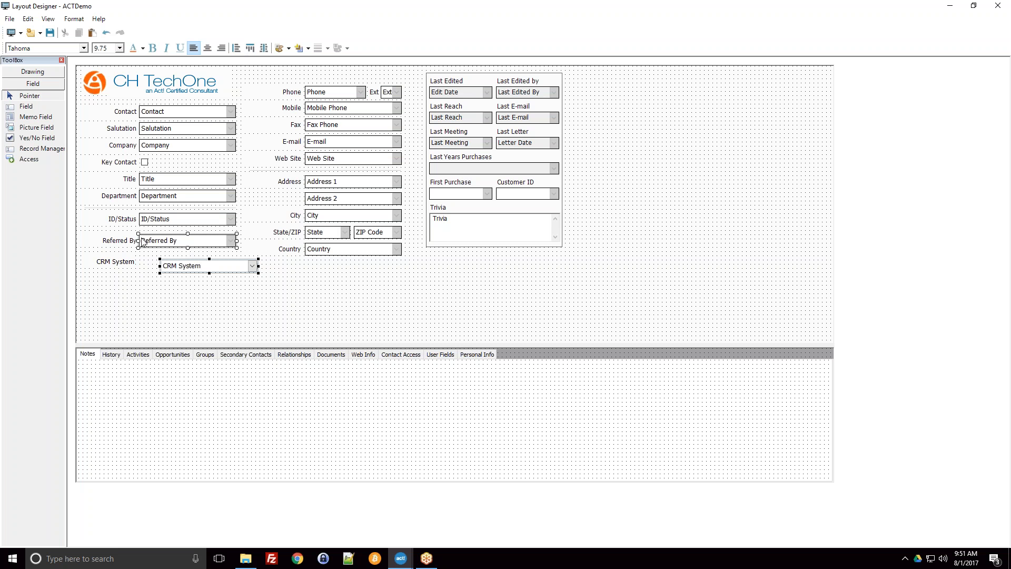
{"action": "left_click", "coordinate": [236, 48]}
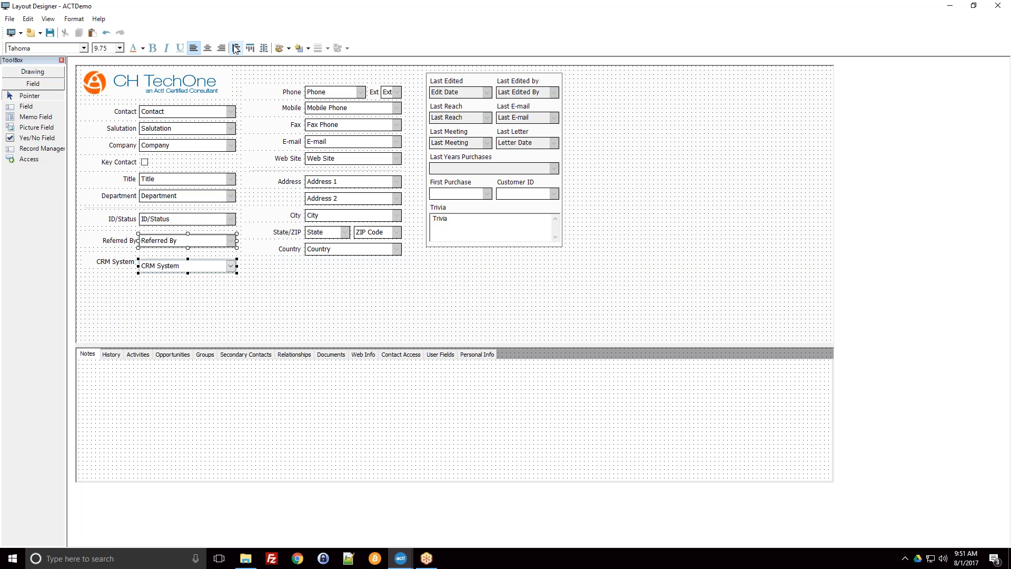
{"action": "left_click", "coordinate": [174, 311]}
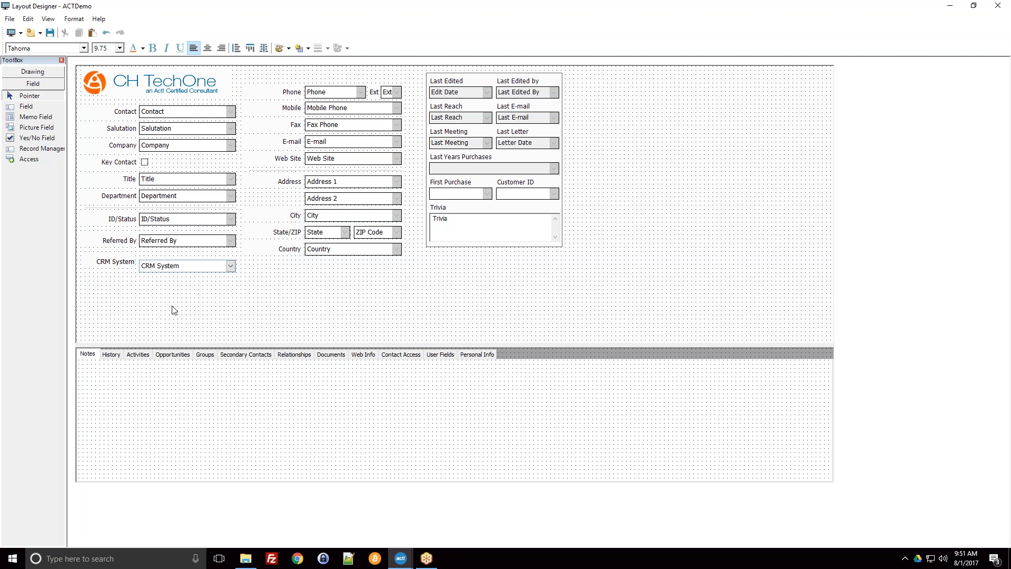
Step: Align the CRM System label with the top of its field and move both slightly up towards Referred By
{"action": "left_click", "coordinate": [111, 264]}
{"action": "left_click", "coordinate": [157, 268], "text": "ctrl"}
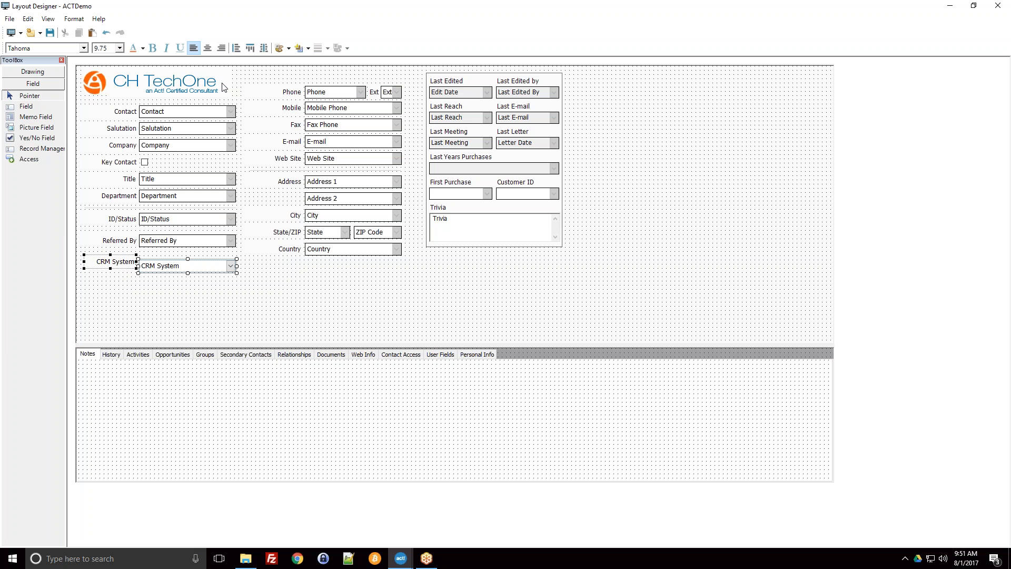
{"action": "left_click", "coordinate": [250, 48]}
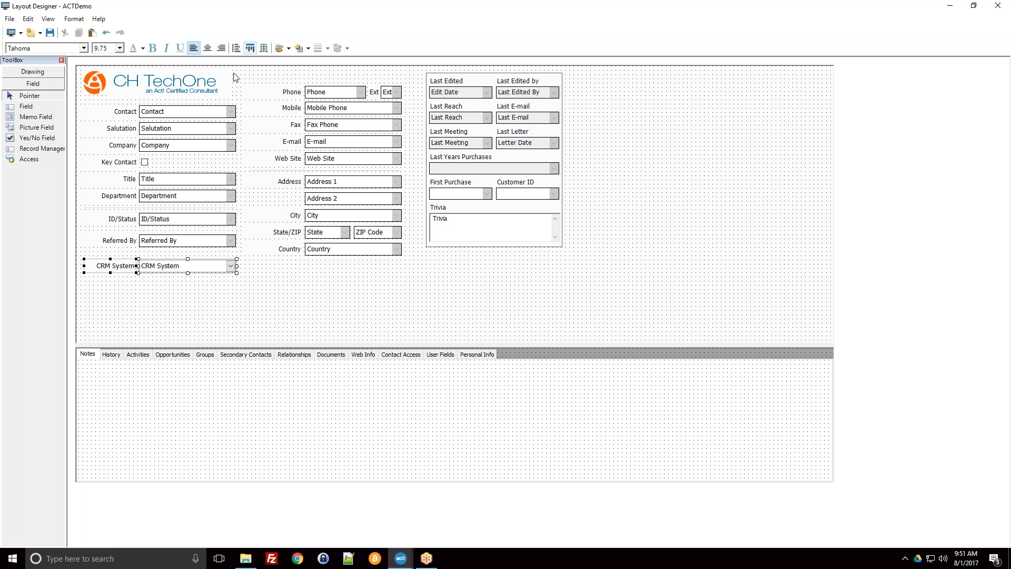
{"action": "left_click_drag", "start_coordinate": [160, 270], "coordinate": [161, 267]}
{"action": "left_click", "coordinate": [161, 285]}
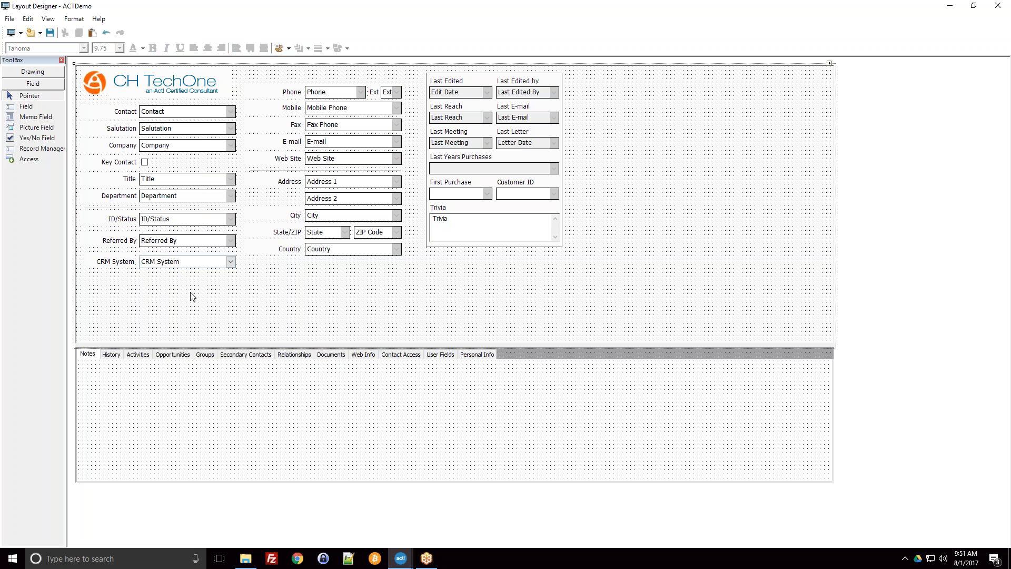
{"action": "left_click_drag", "start_coordinate": [201, 145], "coordinate": [199, 110]}
{"action": "left_click", "coordinate": [167, 271]}
{"action": "left_click", "coordinate": [177, 265]}
{"action": "left_click", "coordinate": [112, 260]}
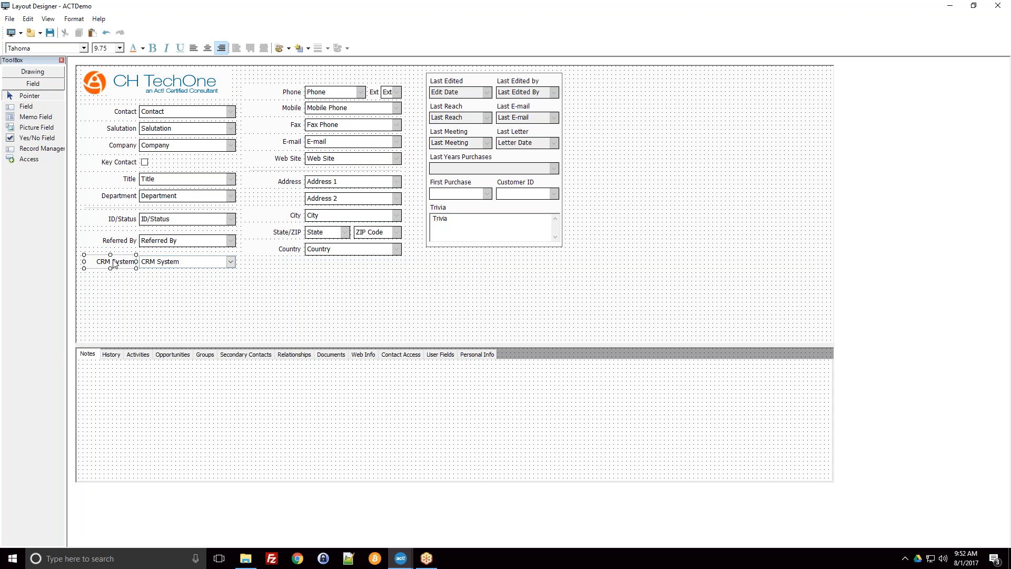
Step: Set the CRM System field's border style to Single, like the Referred By field above it
{"action": "left_click", "coordinate": [148, 260]}
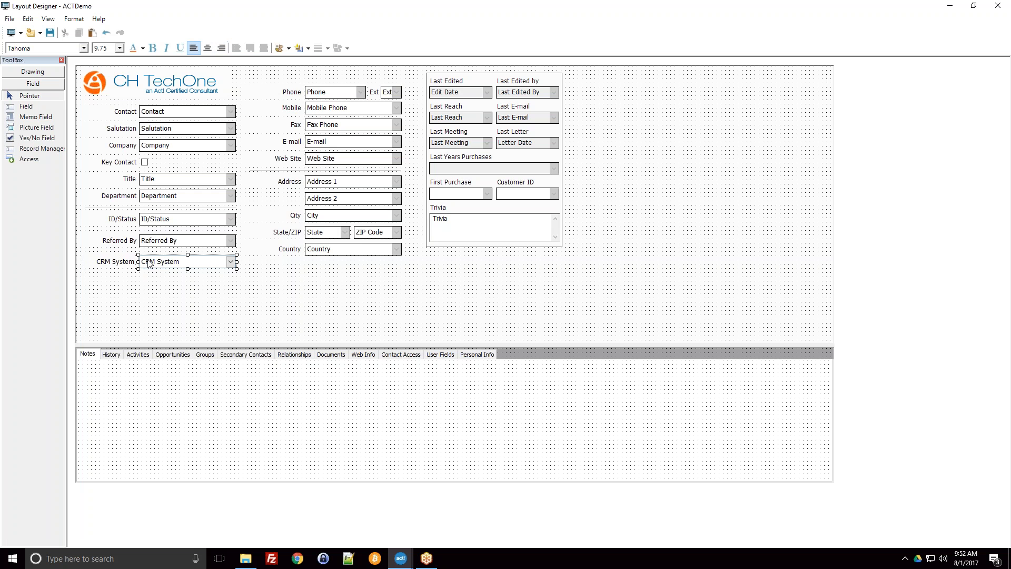
{"action": "left_click", "coordinate": [308, 48]}
{"action": "left_click", "coordinate": [306, 70]}
{"action": "left_click", "coordinate": [197, 317]}
{"action": "left_click", "coordinate": [191, 245]}
{"action": "left_click", "coordinate": [192, 263]}
{"action": "left_click", "coordinate": [196, 243]}
{"action": "left_click", "coordinate": [193, 263]}
{"action": "left_click", "coordinate": [309, 48]}
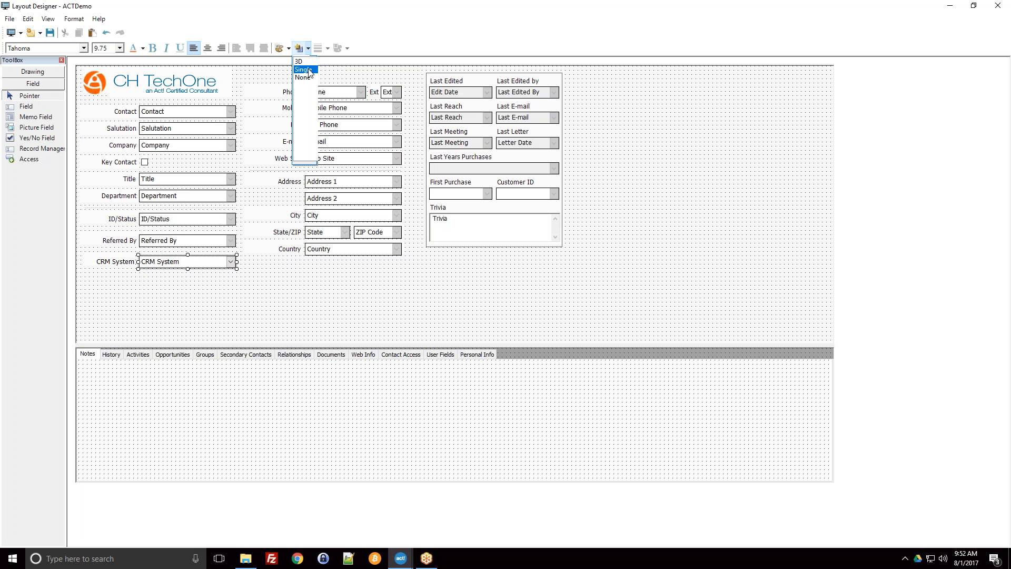
{"action": "left_click", "coordinate": [306, 70]}
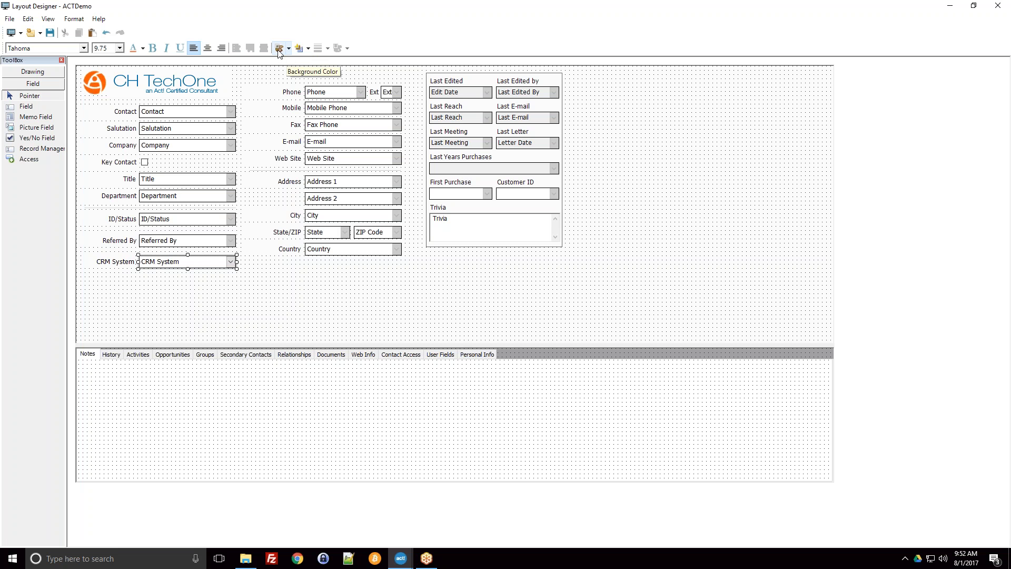
{"action": "left_click", "coordinate": [271, 73]}
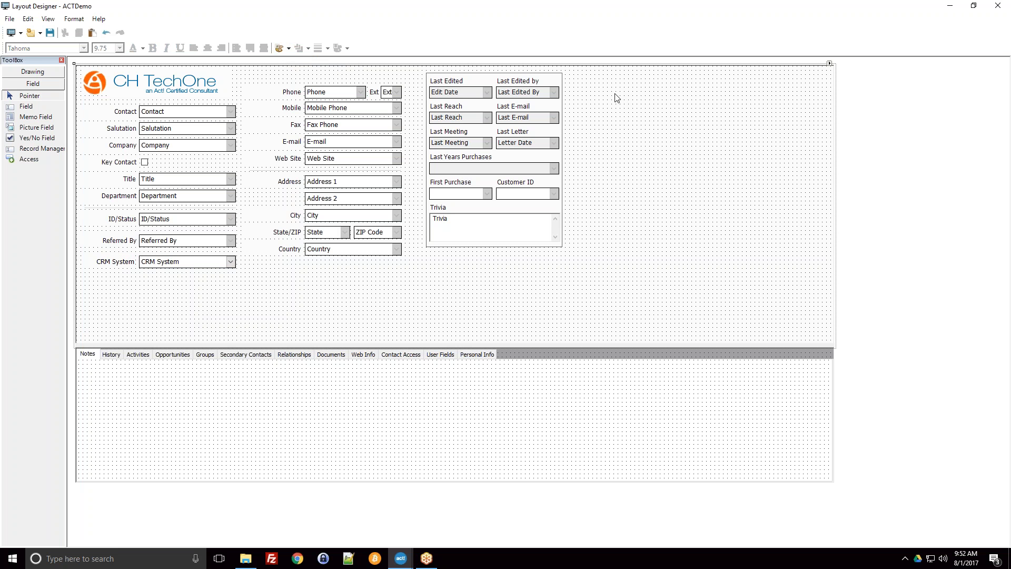
Step: Draw a wide image box in the empty area below the Country field using the Image drawing tool
{"action": "left_click", "coordinate": [140, 80]}
{"action": "left_click", "coordinate": [37, 107]}
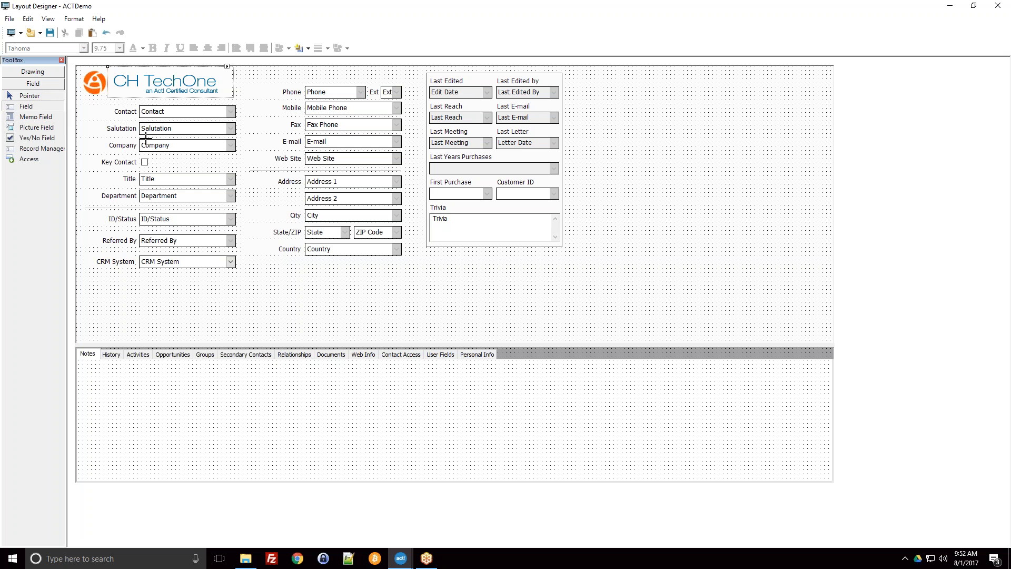
{"action": "left_click", "coordinate": [32, 71]}
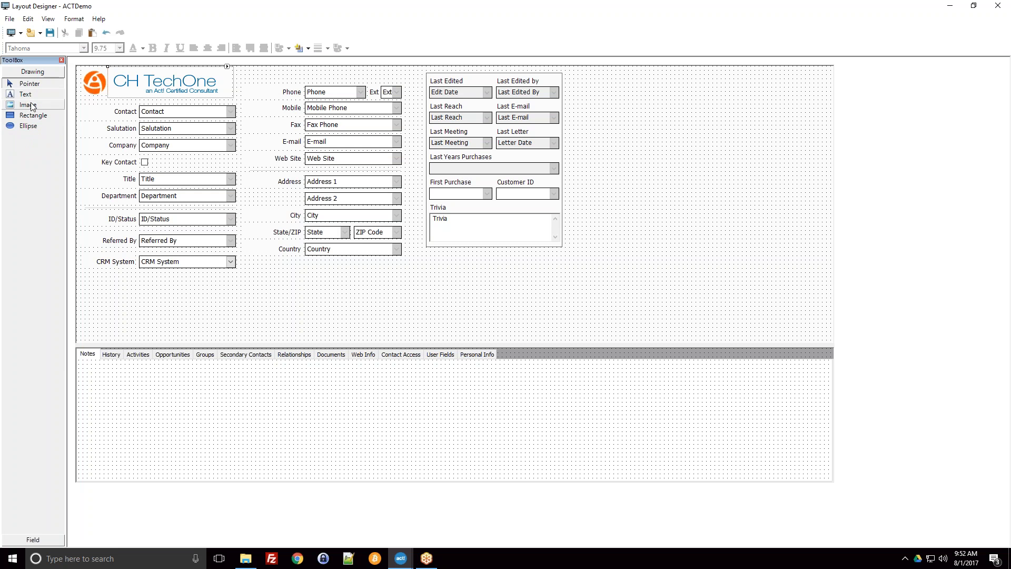
{"action": "left_click", "coordinate": [32, 108]}
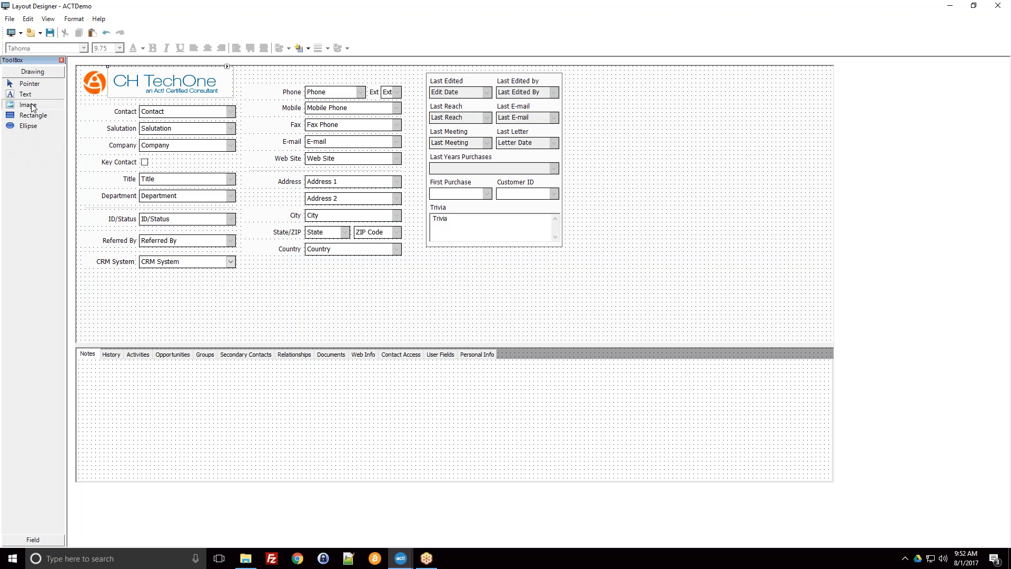
{"action": "left_click", "coordinate": [274, 272]}
{"action": "left_click_drag", "start_coordinate": [326, 299], "coordinate": [469, 319]}
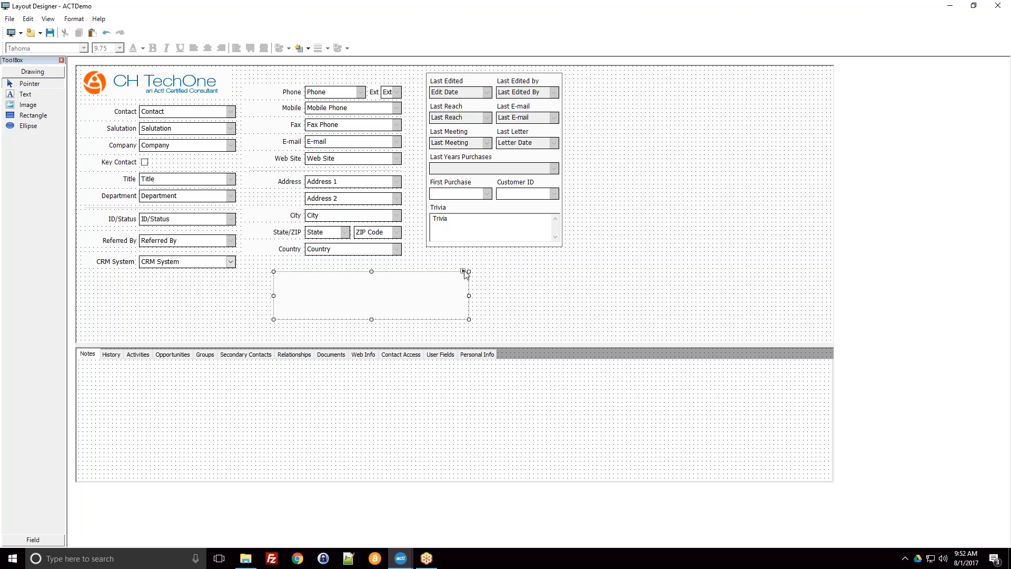
Step: Open the properties of the image box below the Country field and assign crm-home-bannerbg.jpg as its image
{"action": "left_click", "coordinate": [465, 272]}
{"action": "left_click", "coordinate": [399, 300]}
{"action": "left_click", "coordinate": [74, 18]}
{"action": "left_click", "coordinate": [79, 31]}
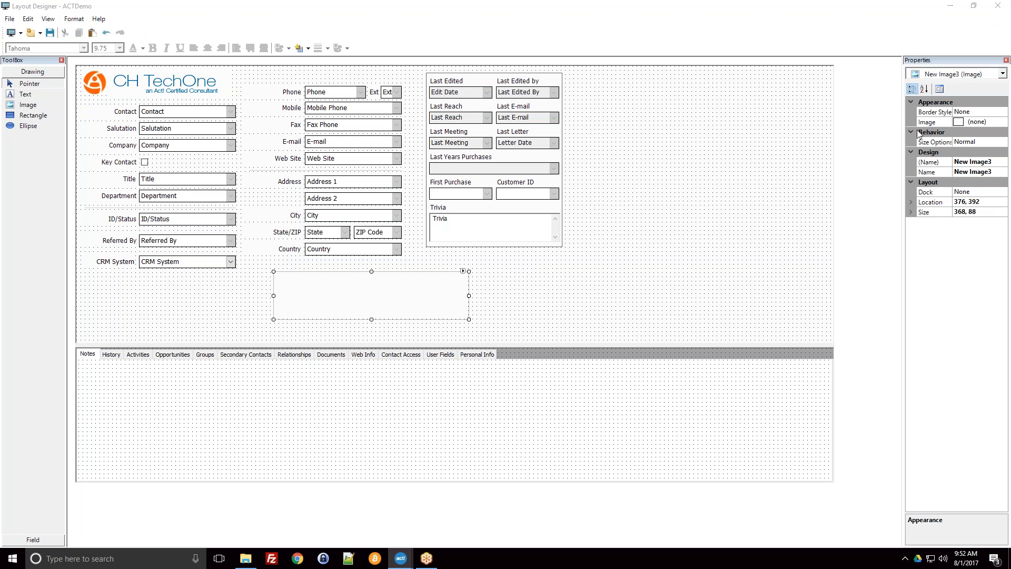
{"action": "right_click", "coordinate": [394, 293]}
{"action": "left_click", "coordinate": [366, 293]}
{"action": "left_click", "coordinate": [961, 126]}
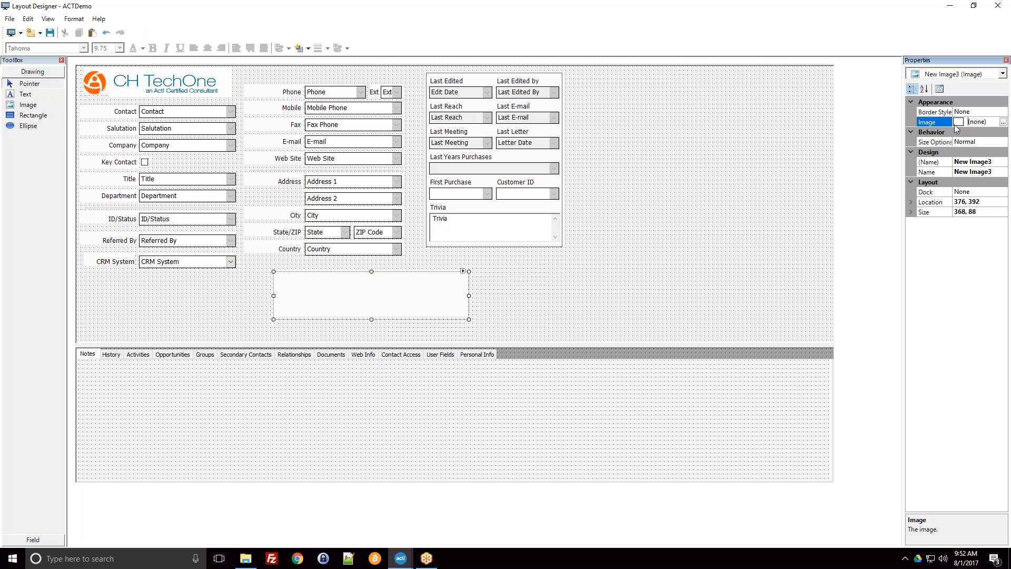
{"action": "left_click", "coordinate": [1004, 122]}
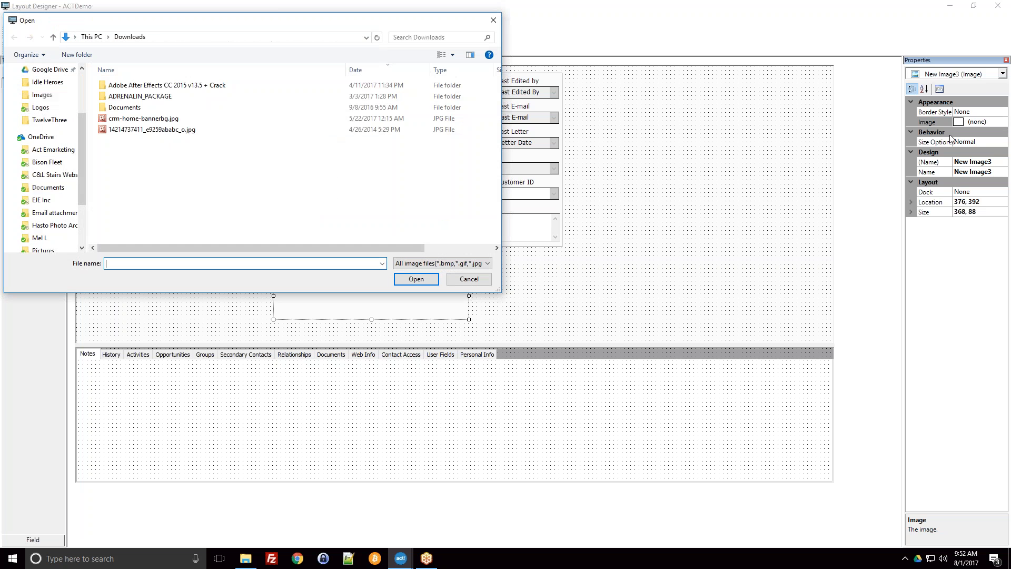
{"action": "scroll", "coordinate": [156, 123], "scroll_direction": "down", "scroll_amount": 10}
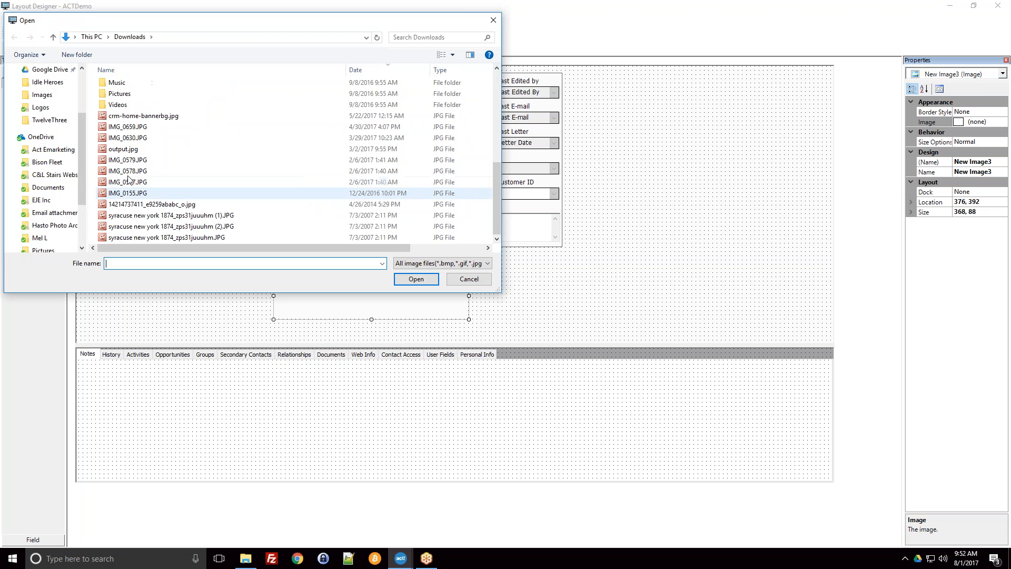
{"action": "double_click", "coordinate": [156, 116]}
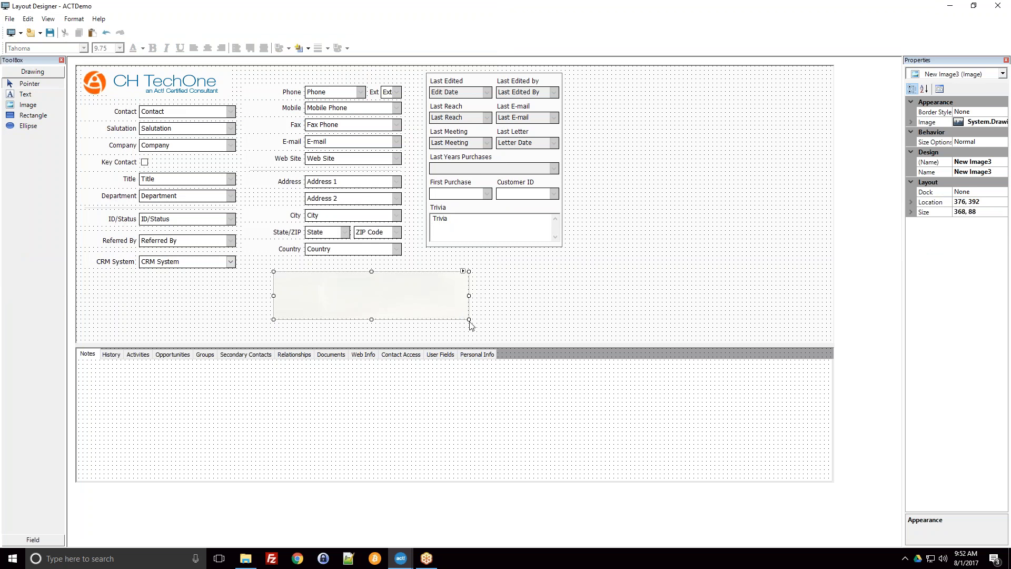
Step: Enlarge the image box to about 840 by 448 and move it over the contact fields in the layout's upper part
{"action": "left_click_drag", "start_coordinate": [469, 320], "coordinate": [835, 408]}
{"action": "left_click_drag", "start_coordinate": [646, 300], "coordinate": [452, 374]}
{"action": "left_click_drag", "start_coordinate": [494, 312], "coordinate": [487, 275]}
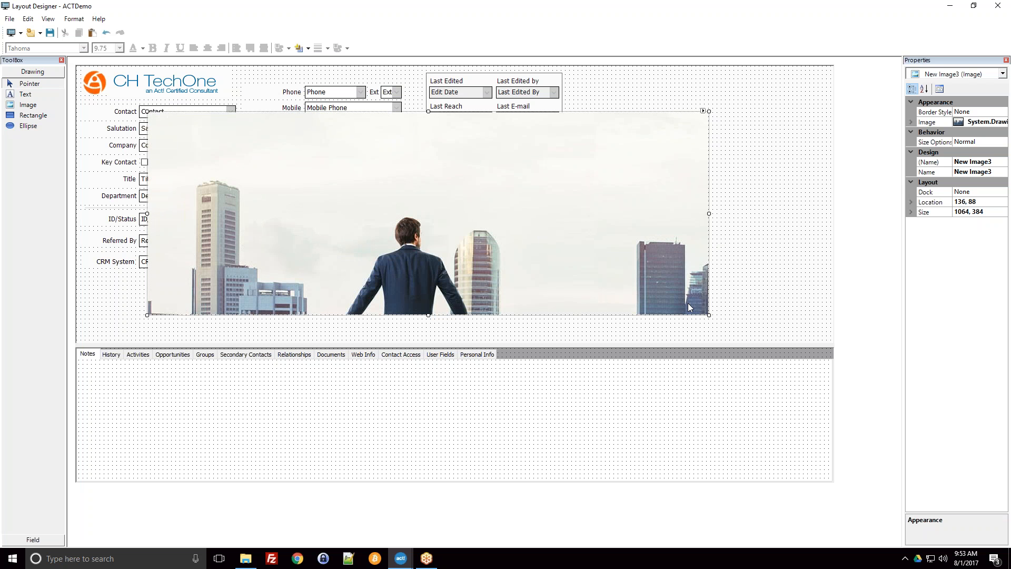
{"action": "left_click_drag", "start_coordinate": [709, 315], "coordinate": [586, 349]}
{"action": "left_click_drag", "start_coordinate": [496, 236], "coordinate": [562, 233]}
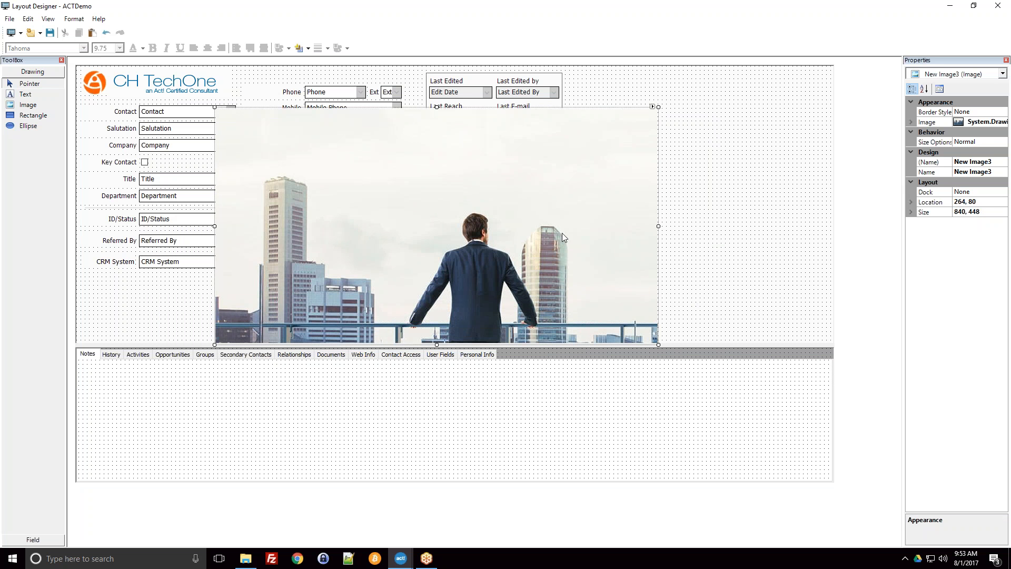
Step: Delete the banner image from the layout
{"action": "key", "text": "Delete"}
{"action": "left_click", "coordinate": [510, 343]}
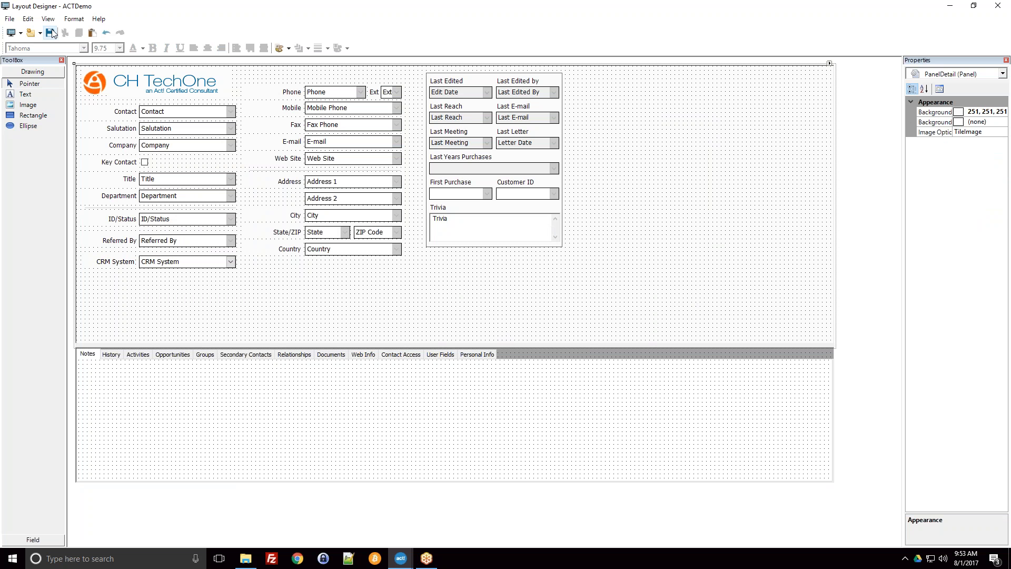
Step: Open the layout's tab editor and move its window clear of the tab row
{"action": "left_click", "coordinate": [35, 18]}
{"action": "left_click", "coordinate": [35, 17]}
{"action": "left_click", "coordinate": [36, 20]}
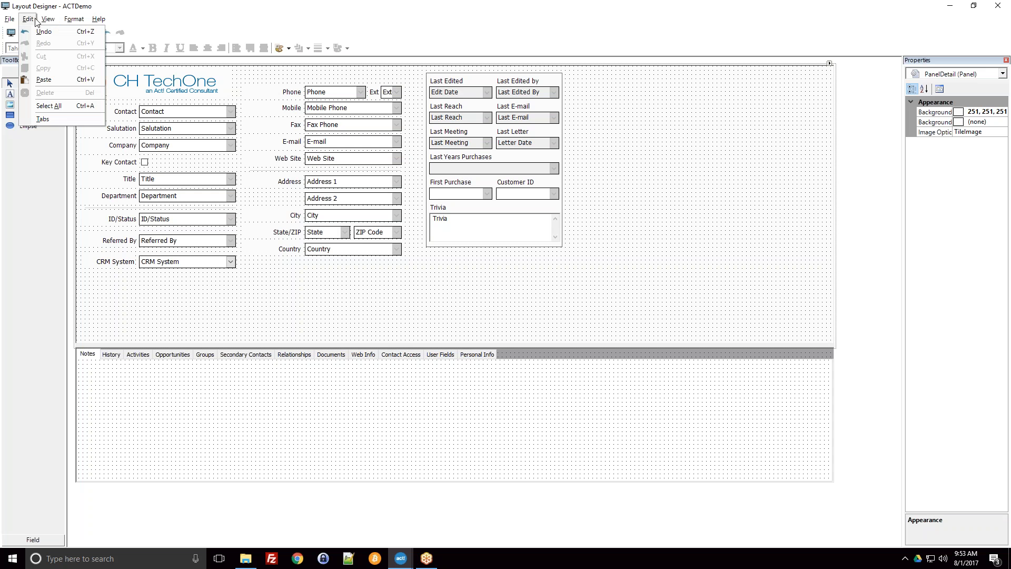
{"action": "left_click", "coordinate": [40, 119]}
{"action": "left_click_drag", "start_coordinate": [471, 201], "coordinate": [456, 167]}
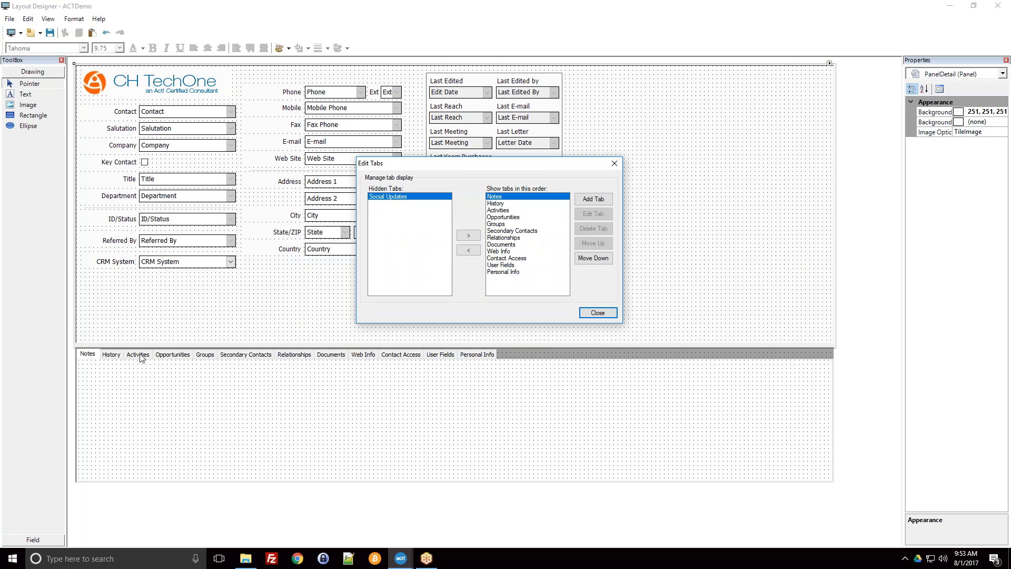
Step: Move the Activities tab to the front of the tab order and return it to its place after History
{"action": "left_click", "coordinate": [508, 211]}
{"action": "left_click", "coordinate": [508, 198]}
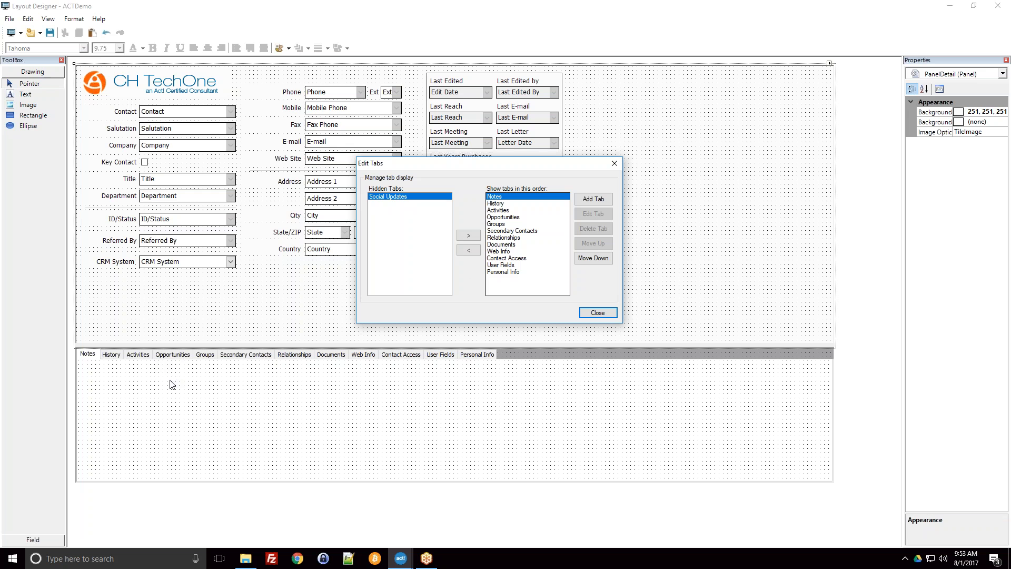
{"action": "left_click", "coordinate": [515, 203]}
{"action": "left_click", "coordinate": [502, 198]}
{"action": "left_click", "coordinate": [520, 210]}
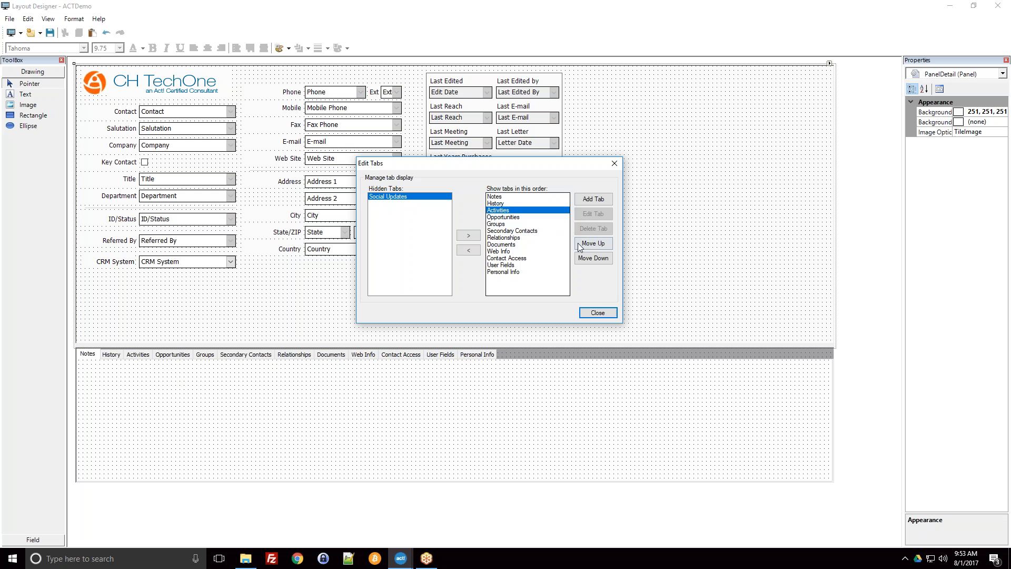
{"action": "left_click", "coordinate": [591, 257]}
{"action": "left_click", "coordinate": [591, 257]}
{"action": "left_click", "coordinate": [591, 244]}
{"action": "left_click", "coordinate": [591, 244]}
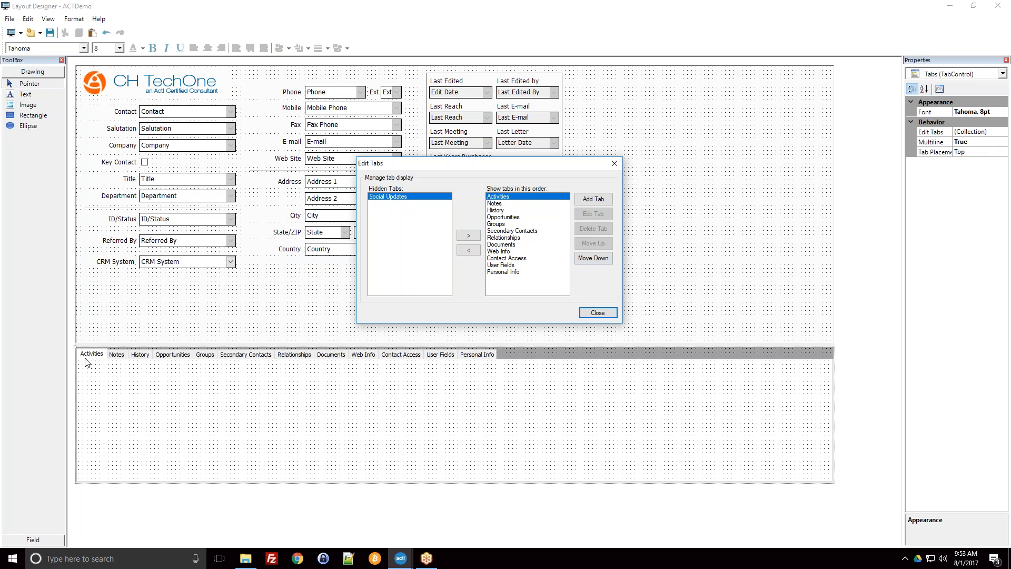
{"action": "left_click", "coordinate": [592, 259]}
{"action": "left_click", "coordinate": [592, 258]}
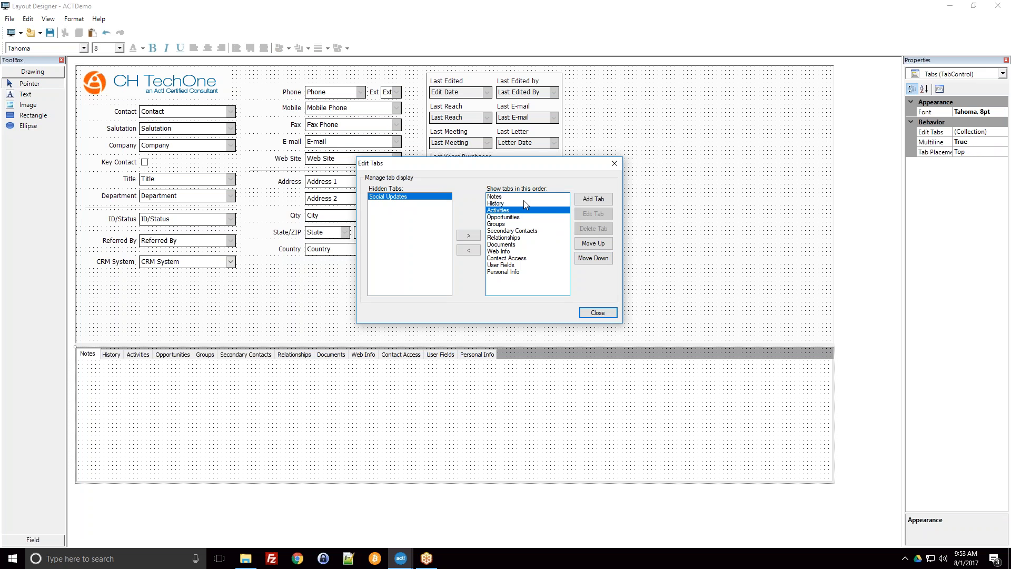
Step: Hide the Secondary Contacts and Relationships tabs from the layout
{"action": "left_click", "coordinate": [529, 224]}
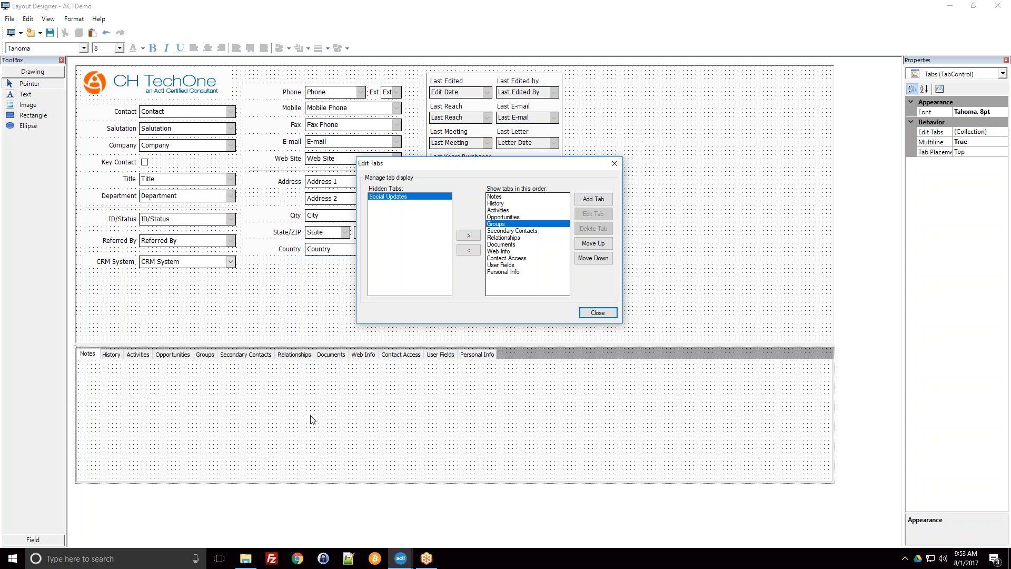
{"action": "left_click", "coordinate": [548, 230]}
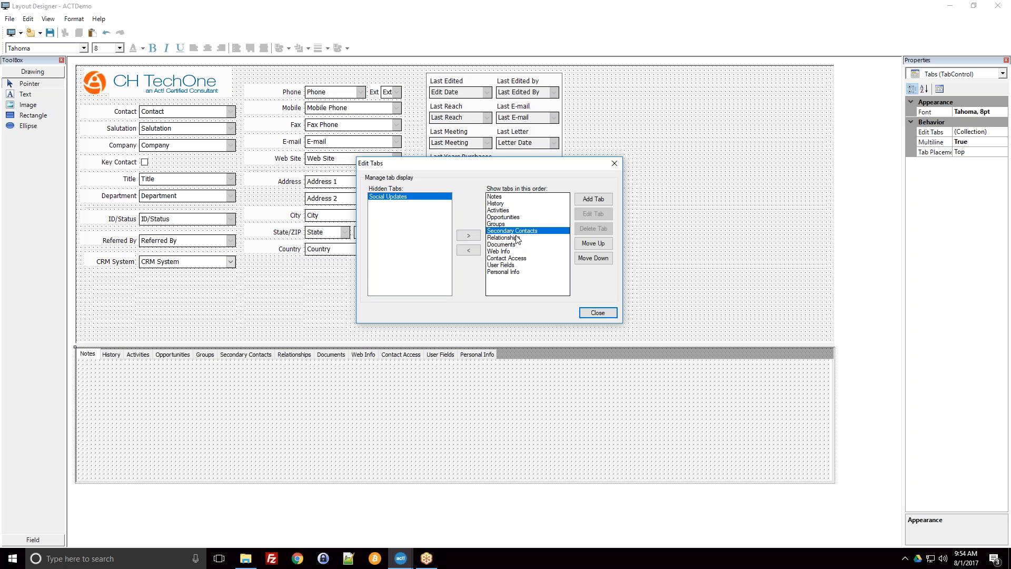
{"action": "left_click", "coordinate": [466, 253]}
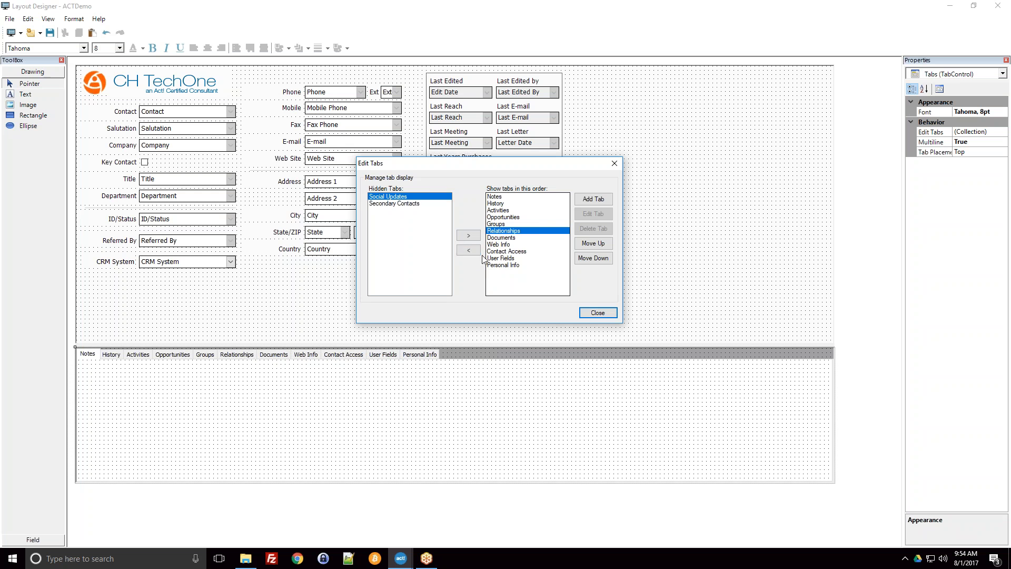
{"action": "left_click", "coordinate": [468, 251]}
Step: Look through the remaining shown tabs, such as User Fields, Documents and Web Info, and close the tab editor
{"action": "left_click", "coordinate": [506, 245]}
{"action": "left_click", "coordinate": [505, 251]}
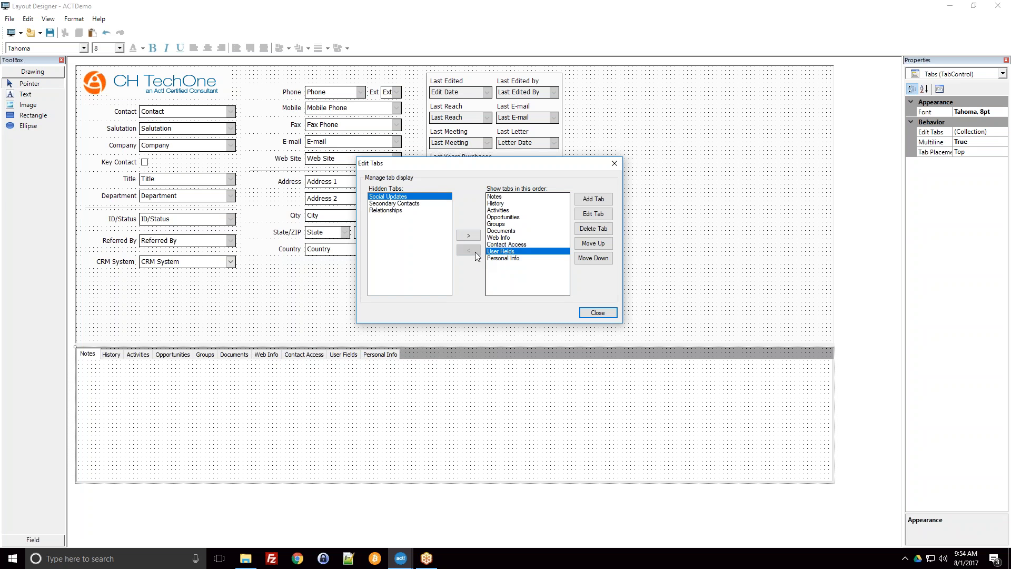
{"action": "left_click", "coordinate": [490, 257]}
{"action": "left_click", "coordinate": [494, 231]}
{"action": "left_click", "coordinate": [496, 224]}
{"action": "left_click", "coordinate": [498, 230]}
{"action": "left_click", "coordinate": [507, 245]}
{"action": "left_click", "coordinate": [499, 238]}
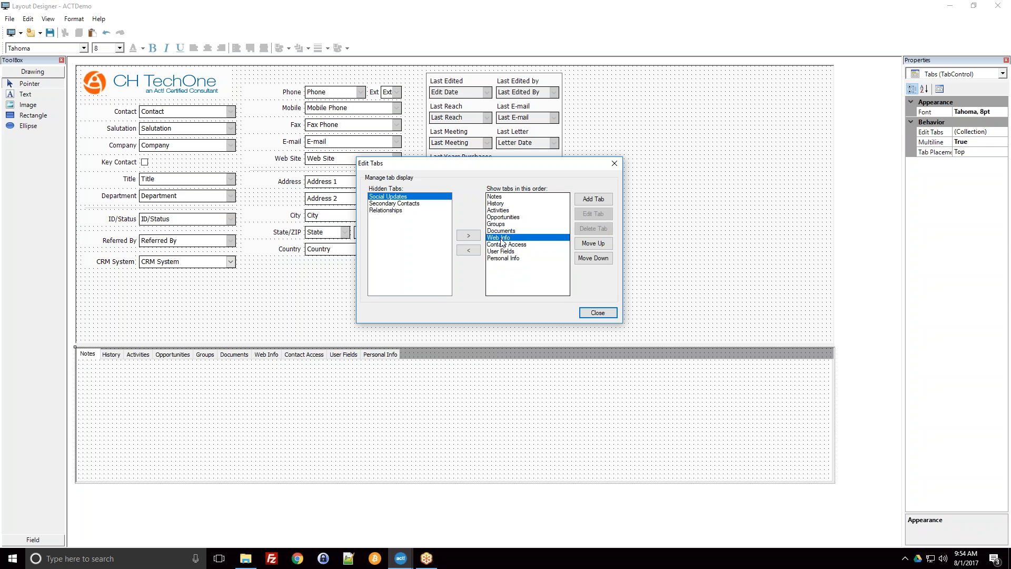
{"action": "left_click", "coordinate": [598, 312]}
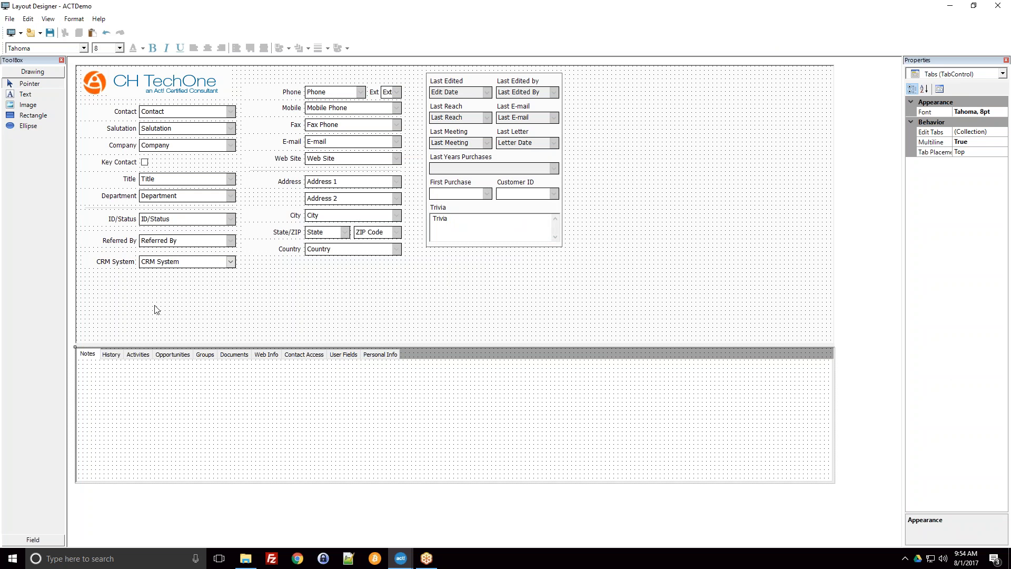
{"action": "left_click_drag", "start_coordinate": [104, 284], "coordinate": [152, 258]}
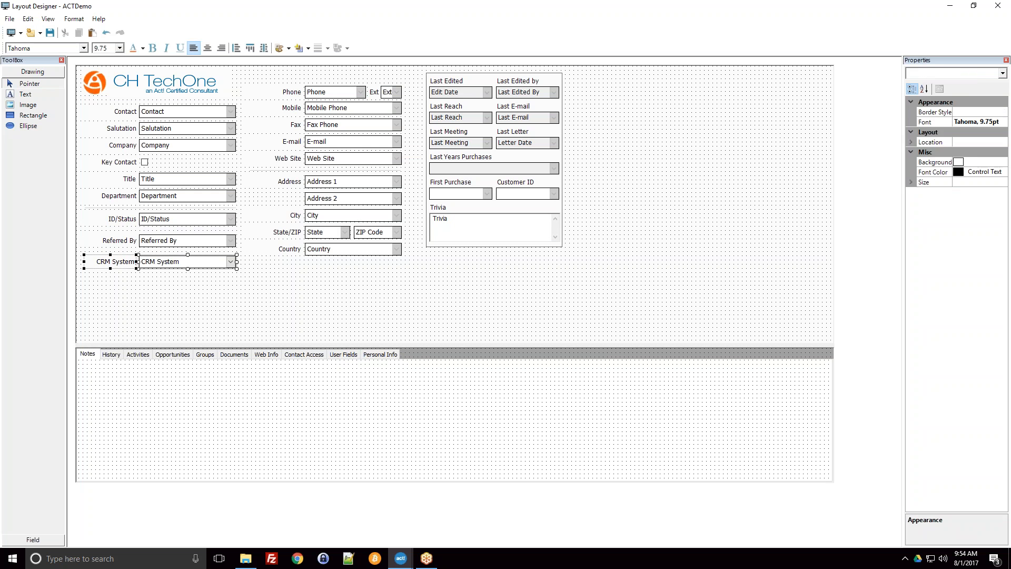
{"action": "left_click", "coordinate": [200, 297]}
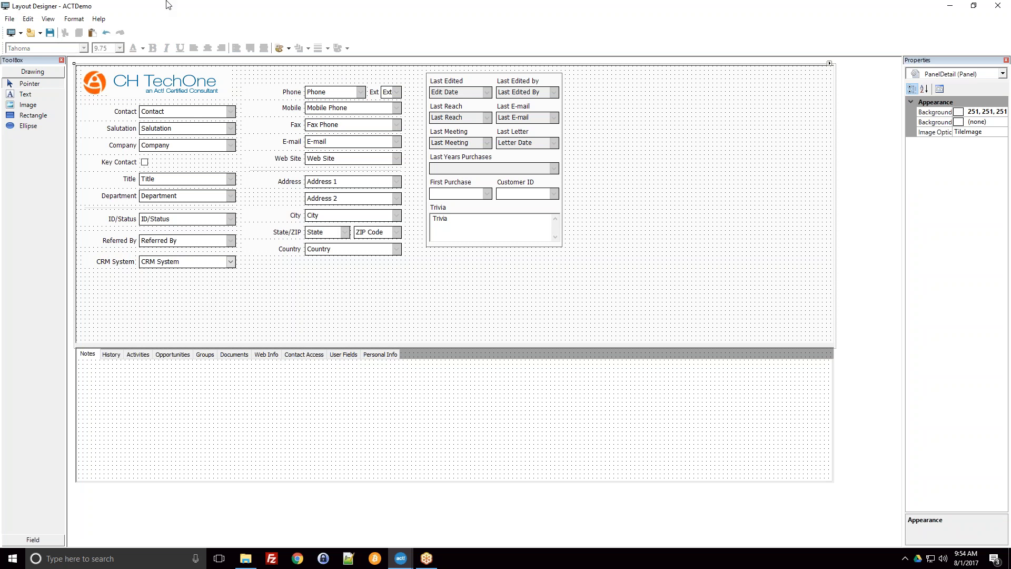
Step: Save a copy of the layout as ACTDemo2.cly in the Layouts folder of the ACT2017Demo database files
{"action": "left_click", "coordinate": [11, 19]}
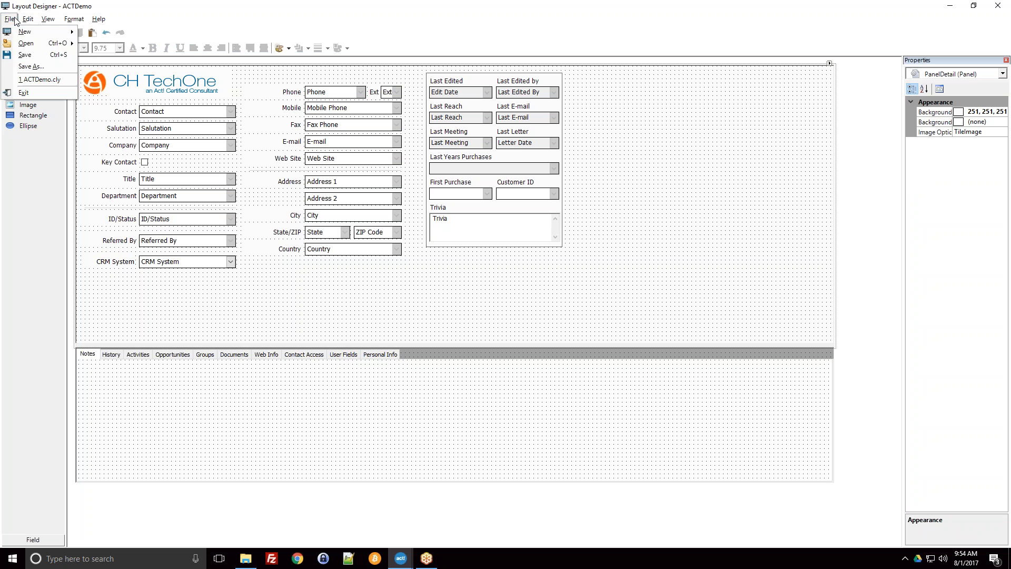
{"action": "left_click", "coordinate": [42, 66]}
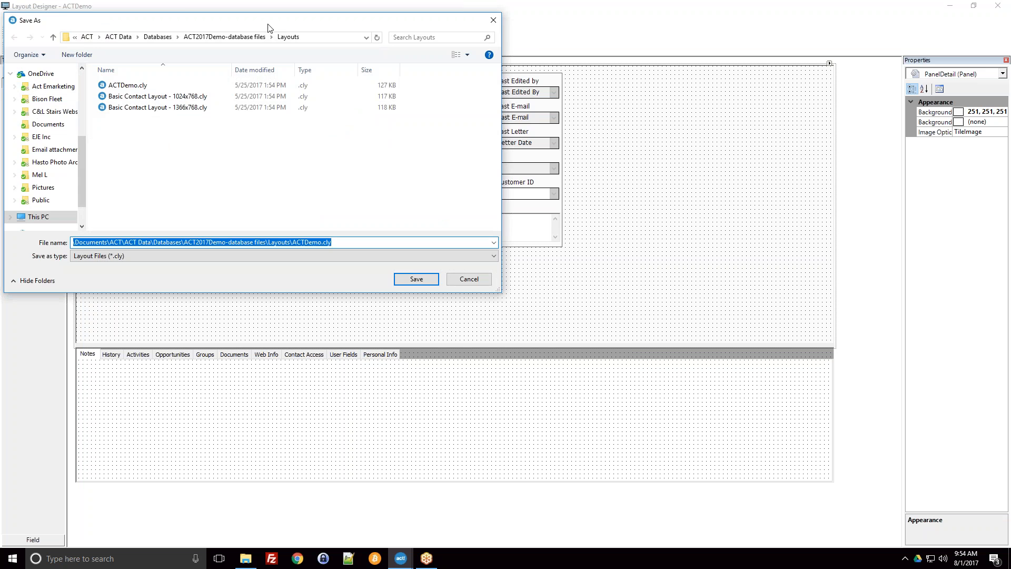
{"action": "left_click_drag", "start_coordinate": [250, 24], "coordinate": [378, 146]}
{"action": "left_click", "coordinate": [286, 279]}
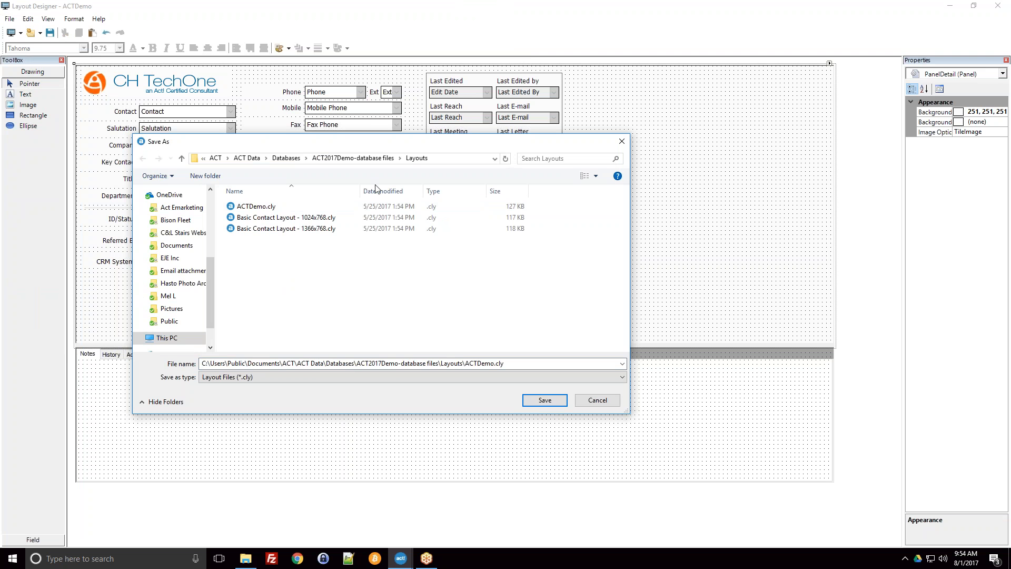
{"action": "left_click", "coordinate": [474, 159]}
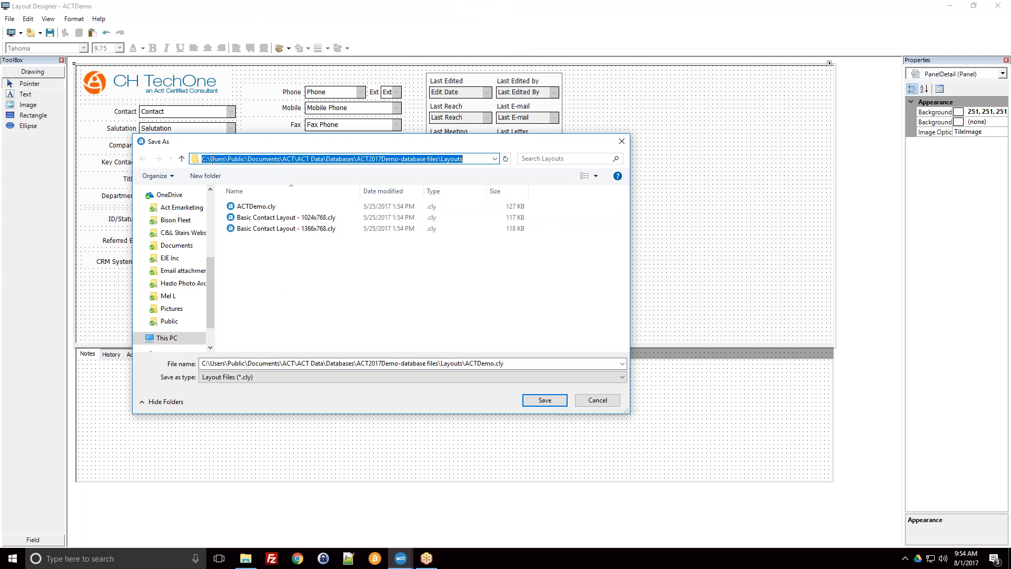
{"action": "key", "text": "End"}
{"action": "left_click", "coordinate": [437, 274]}
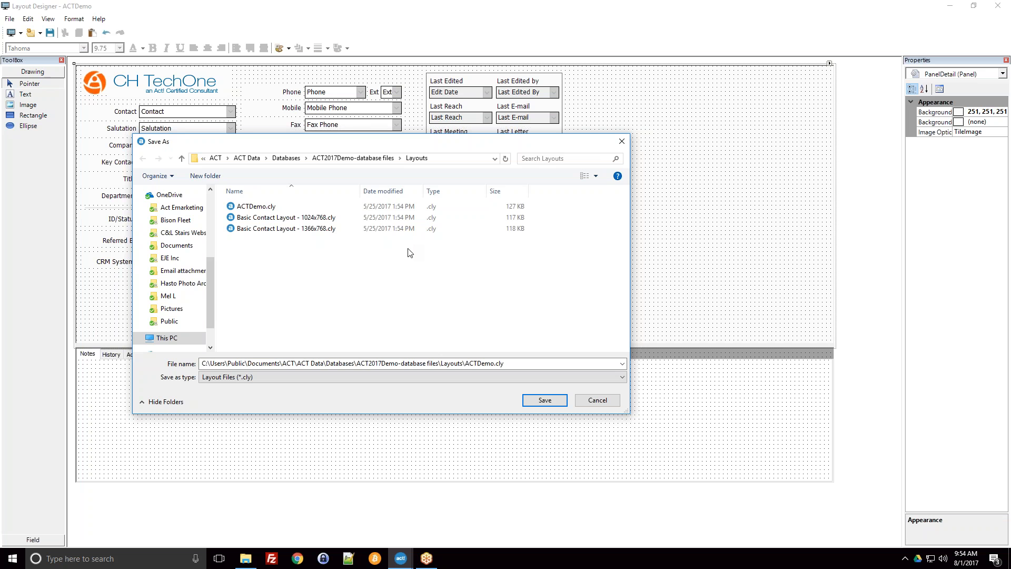
{"action": "left_click", "coordinate": [490, 363]}
{"action": "left_click", "coordinate": [494, 363]}
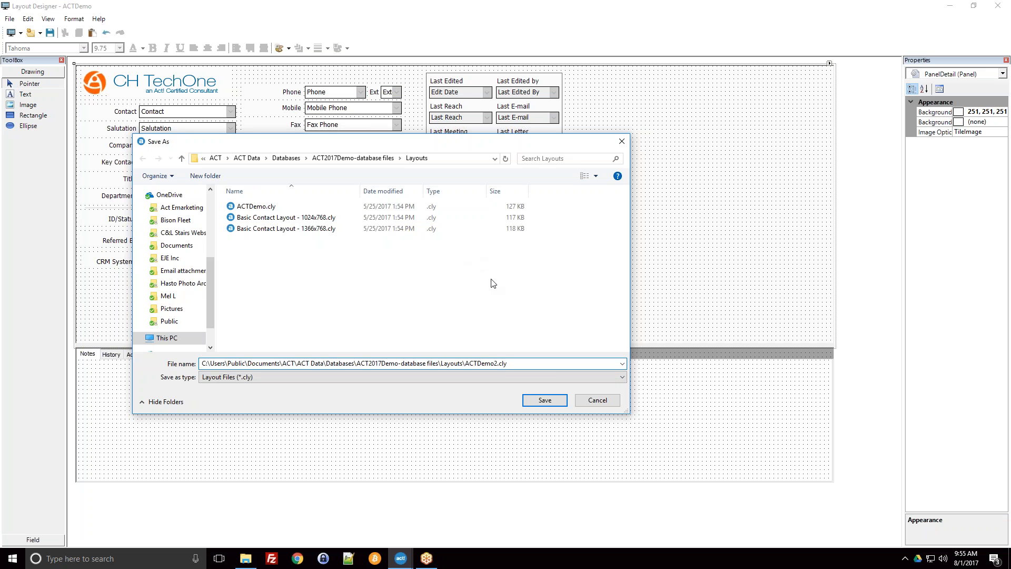
{"action": "left_click", "coordinate": [545, 403]}
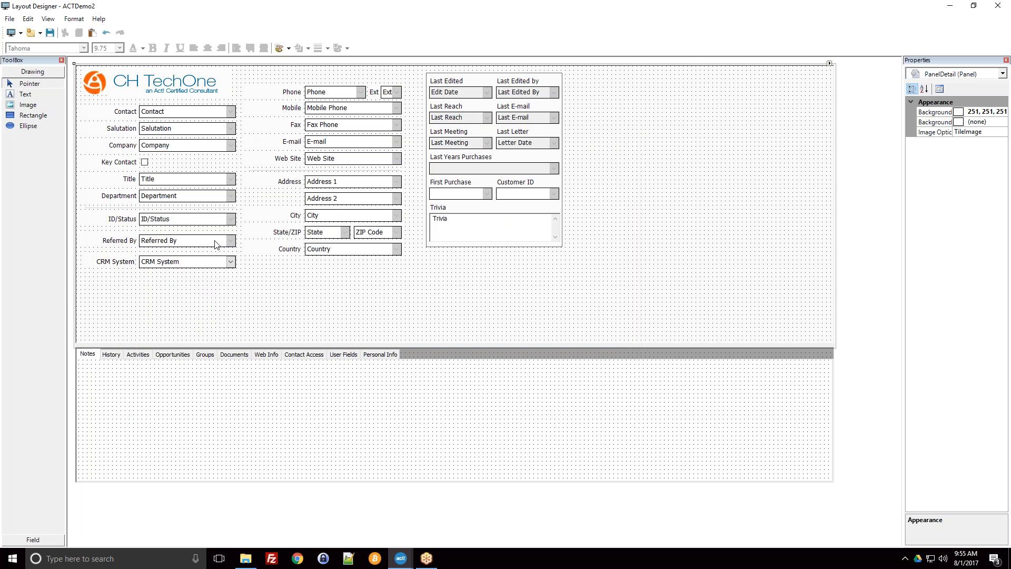
Step: Close the layout designer and switch the contact detail view to the ACTDemo2 layout
{"action": "left_click", "coordinate": [1002, 5]}
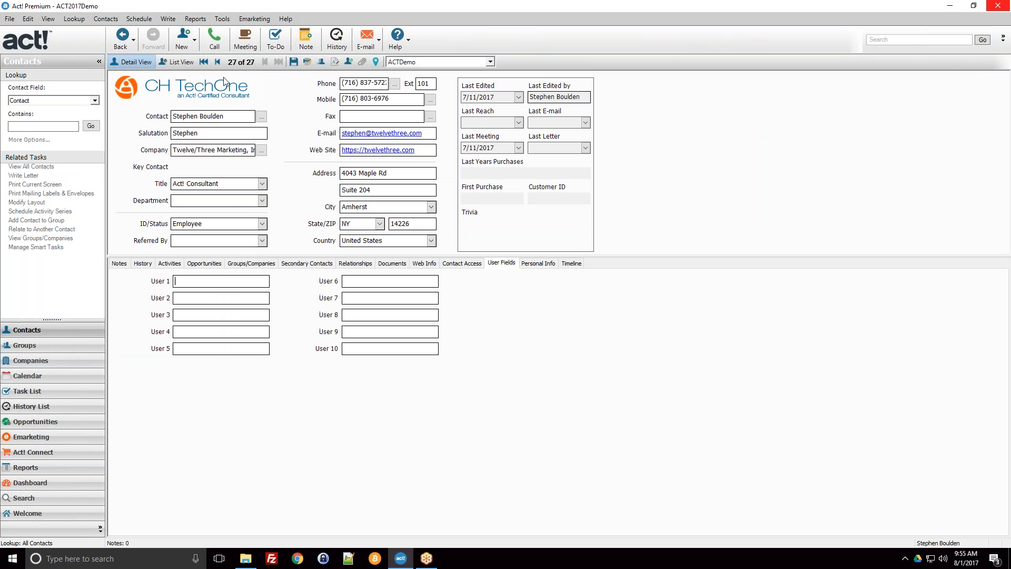
{"action": "left_click_drag", "start_coordinate": [389, 256], "coordinate": [398, 269]}
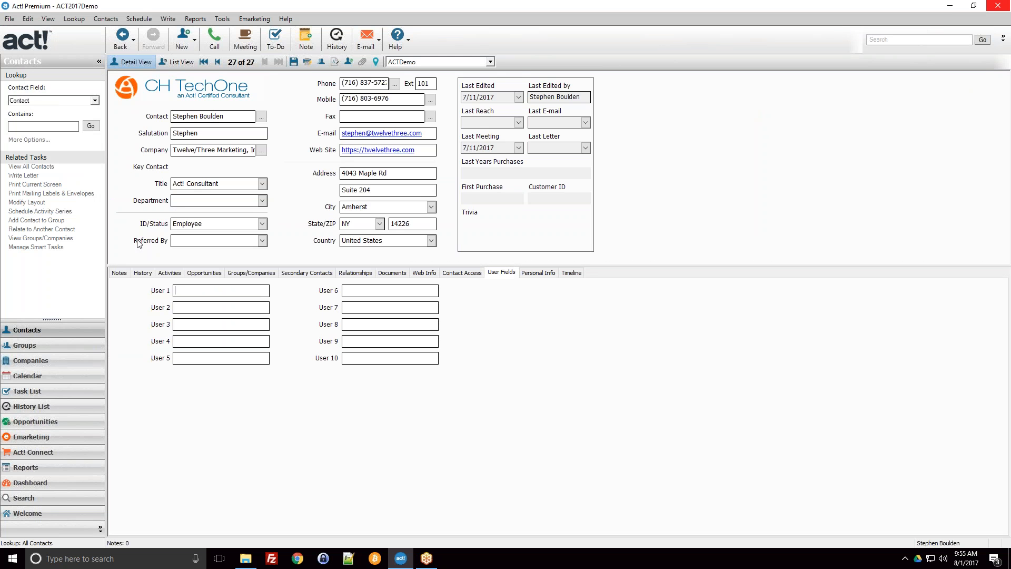
{"action": "left_click", "coordinate": [406, 63]}
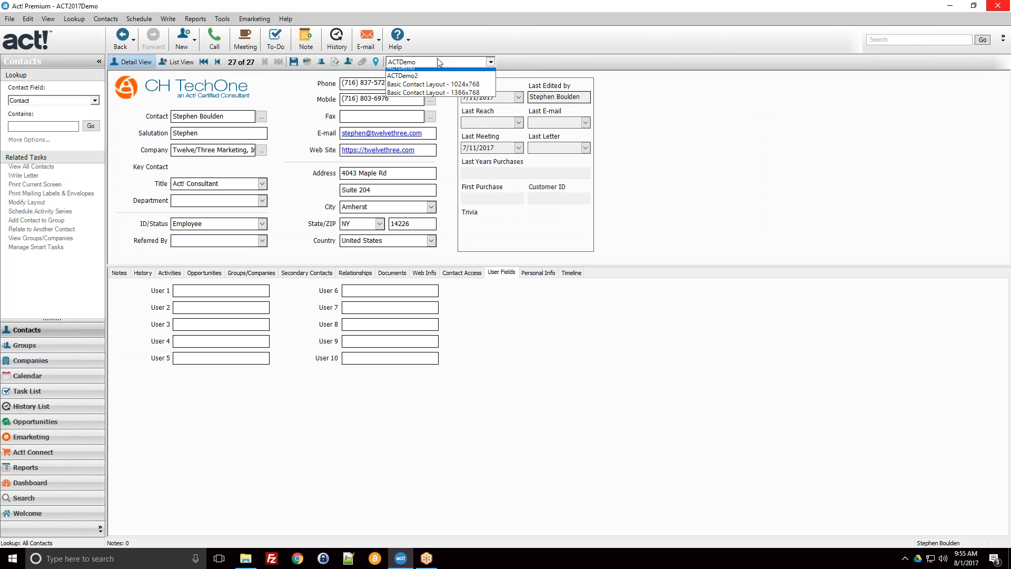
{"action": "left_click", "coordinate": [412, 82]}
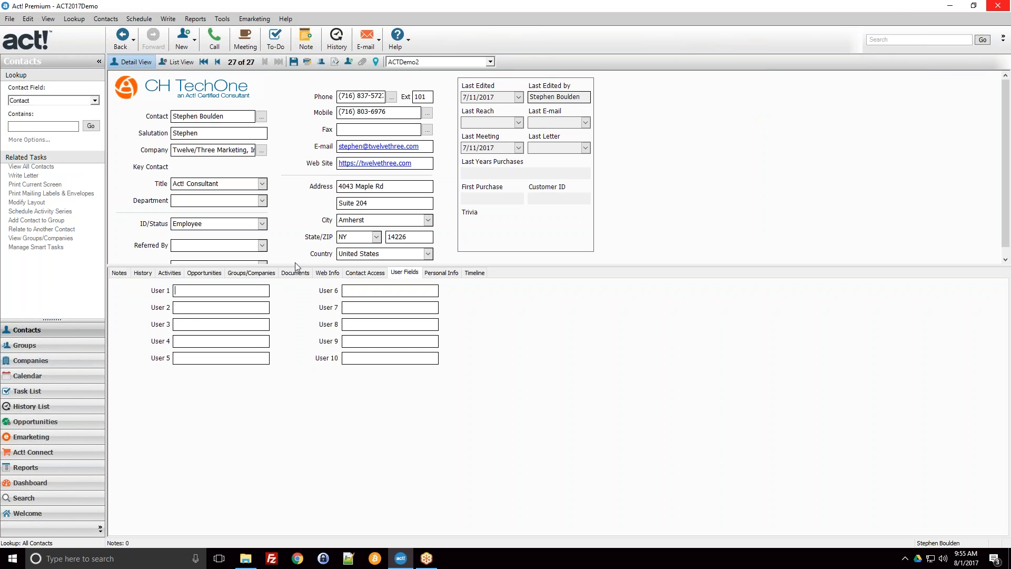
Step: Enlarge the upper contact pane enough to show the CRM System field, and display the contact's Notes tab
{"action": "left_click_drag", "start_coordinate": [299, 266], "coordinate": [305, 286]}
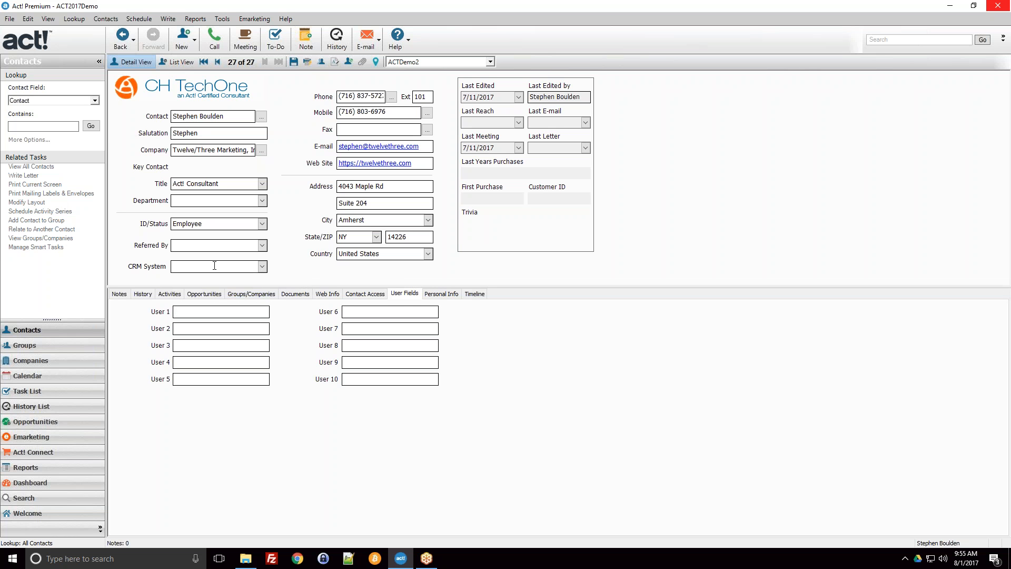
{"action": "left_click", "coordinate": [141, 296]}
{"action": "left_click", "coordinate": [123, 295]}
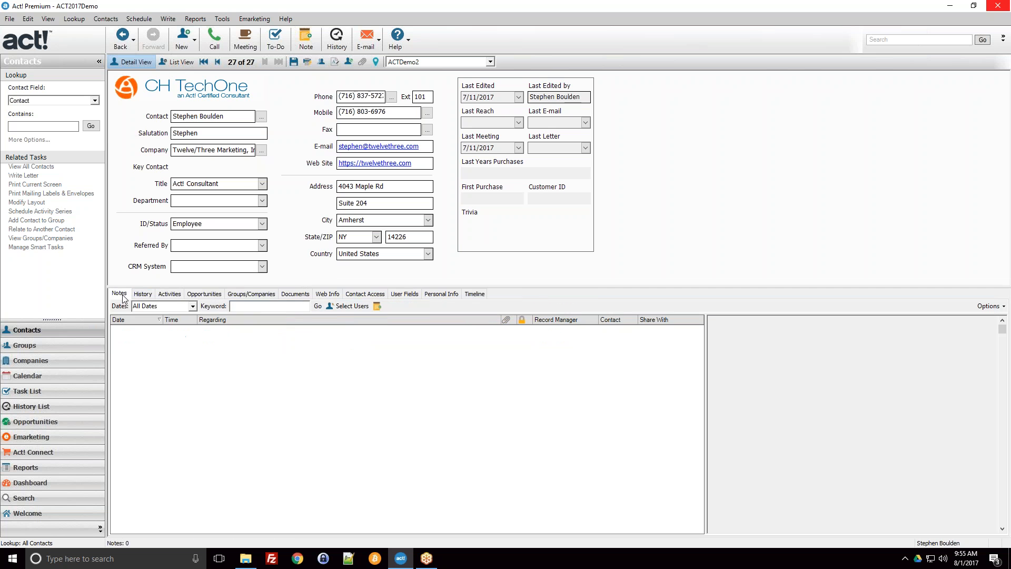
Step: Open the contact layout in the layout designer and reduce its window so the contact record shows beside it
{"action": "left_click", "coordinate": [224, 20]}
{"action": "mouse_move", "coordinate": [274, 56]}
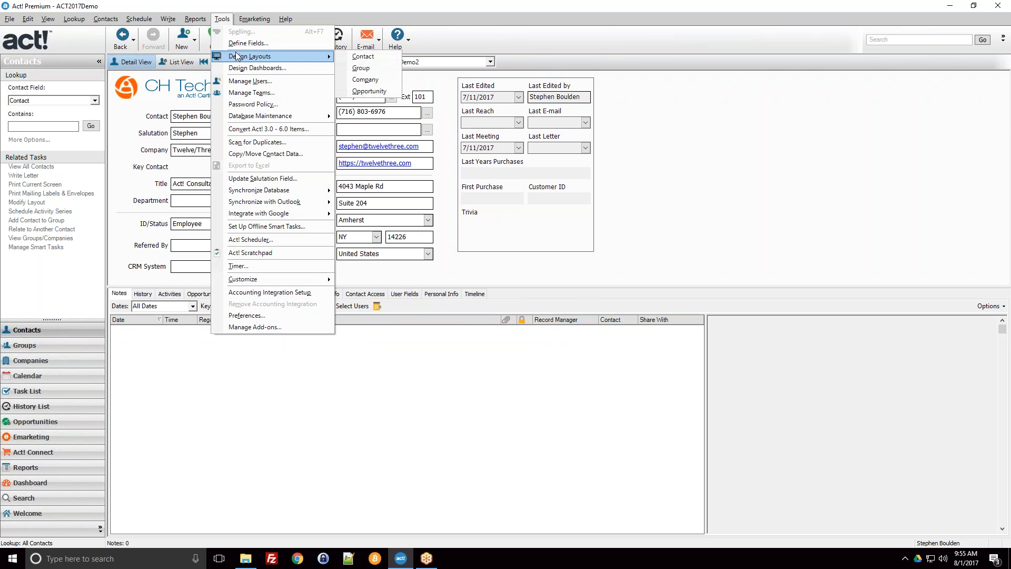
{"action": "left_click", "coordinate": [348, 58]}
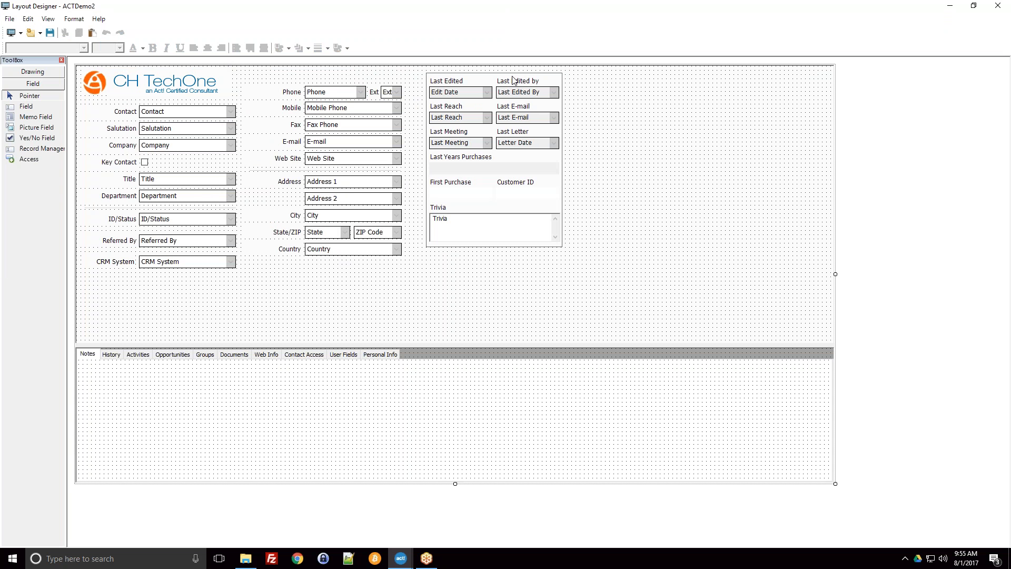
{"action": "left_click", "coordinate": [973, 6]}
{"action": "left_click_drag", "start_coordinate": [312, 163], "coordinate": [653, 120]}
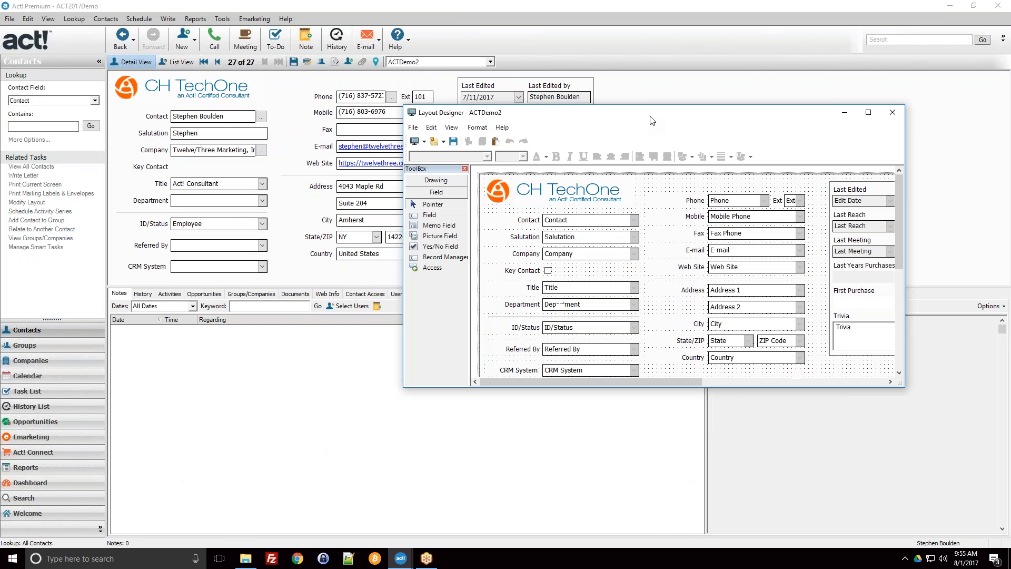
Step: Minimise the layout designer and tab through the contact record's fields, starting from Contact, to check the entry order
{"action": "left_click", "coordinate": [228, 112]}
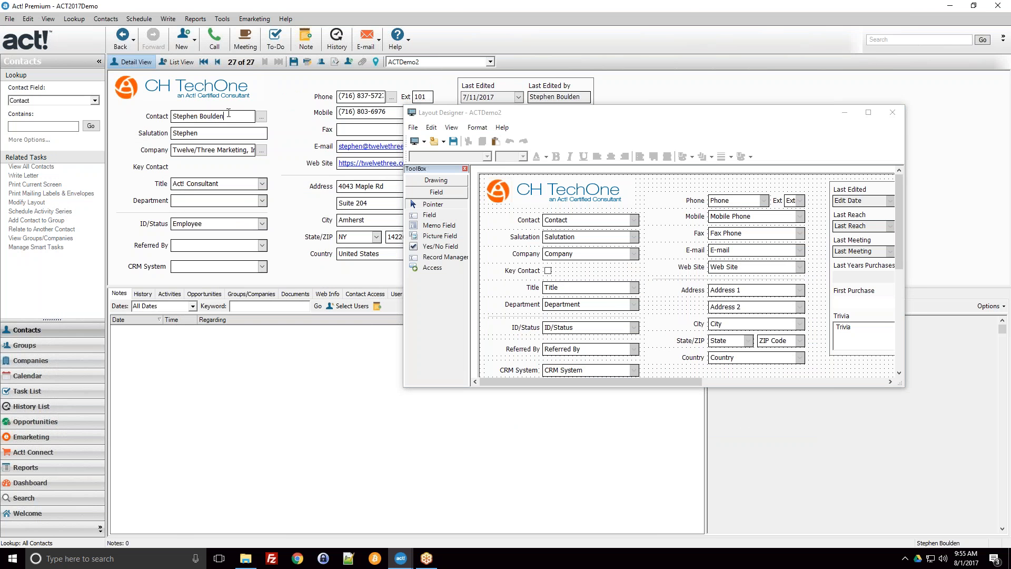
{"action": "left_click", "coordinate": [840, 115]}
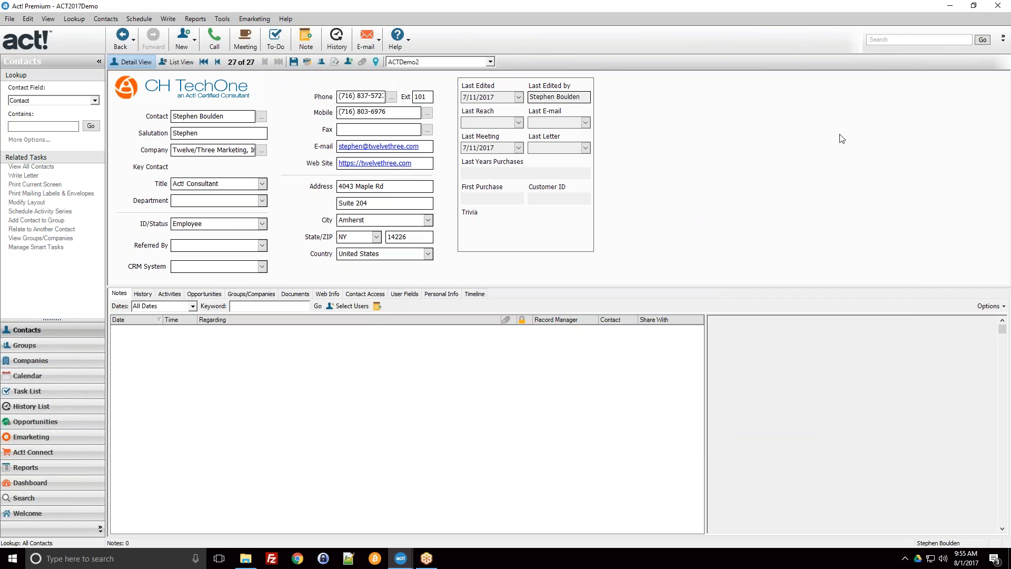
{"action": "key", "text": "Tab"}
{"action": "key", "text": "Tab"}
{"action": "key", "text": "Tab"}
Step: Bring the layout designer back at full size and show the tab stops of the ACTDemo2 layout
{"action": "mouse_move", "coordinate": [401, 558]}
{"action": "left_click", "coordinate": [388, 514]}
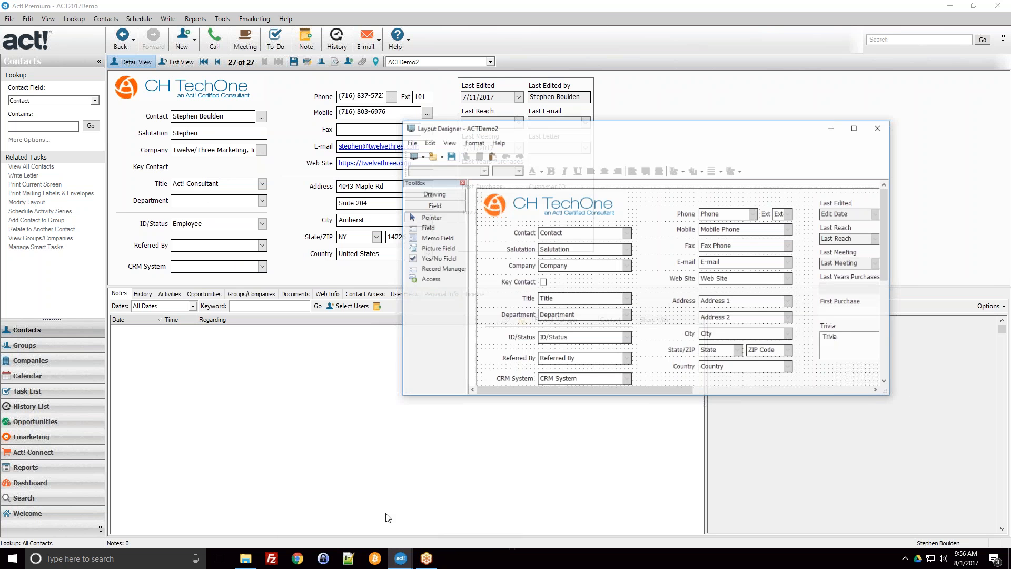
{"action": "left_click", "coordinate": [869, 112]}
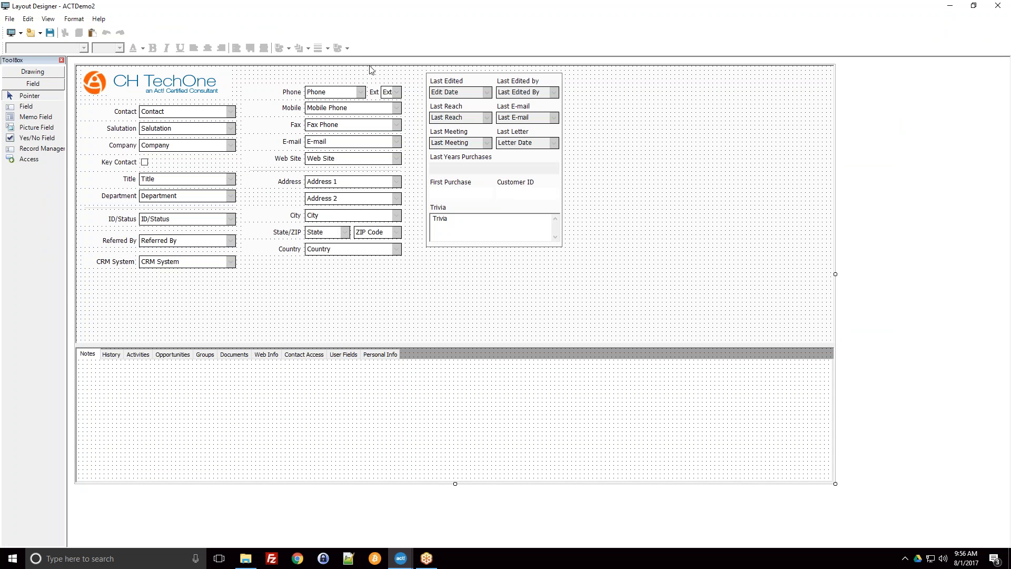
{"action": "left_click", "coordinate": [28, 22]}
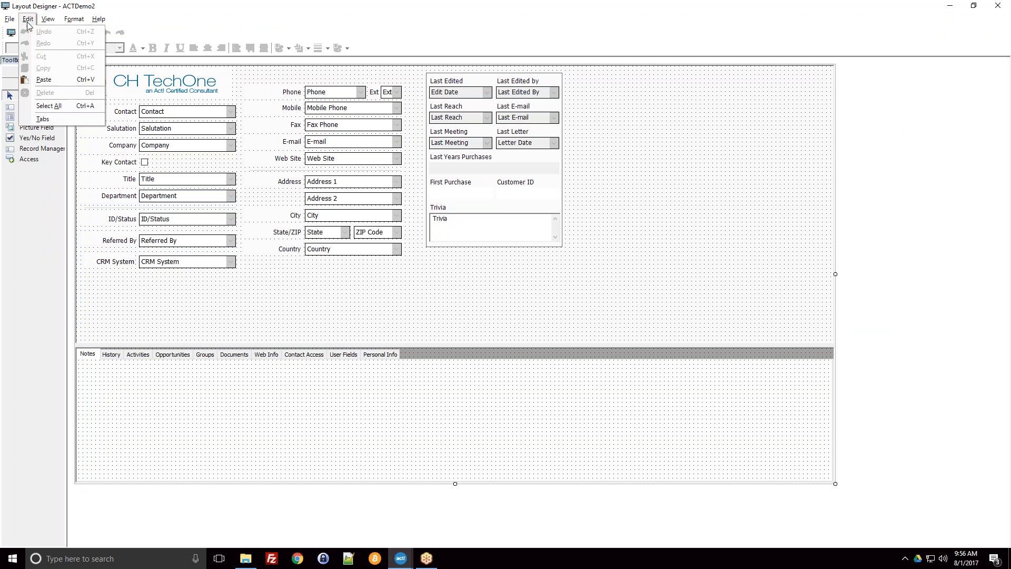
{"action": "mouse_move", "coordinate": [48, 25]}
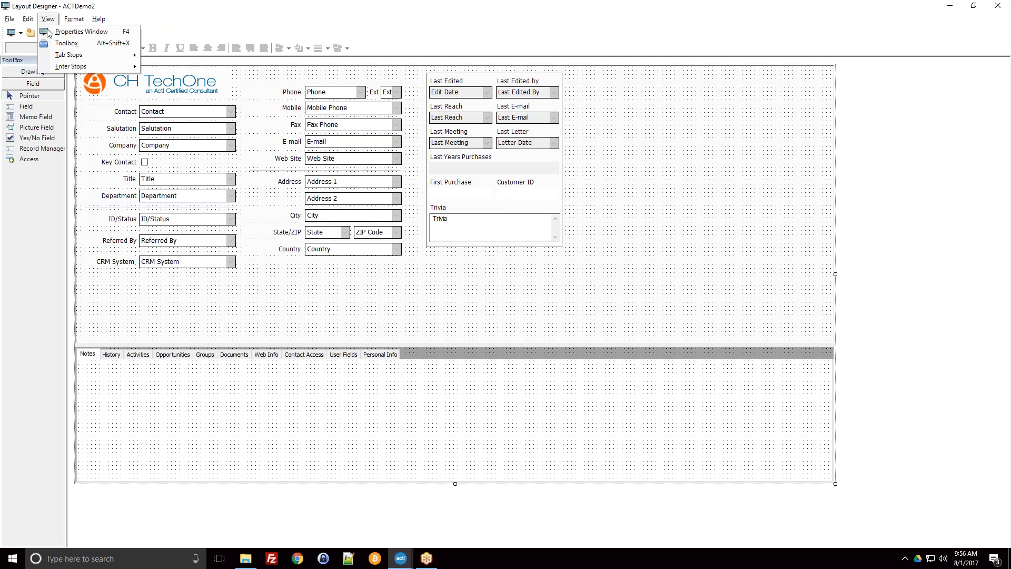
{"action": "left_click", "coordinate": [46, 22]}
{"action": "left_click", "coordinate": [45, 23]}
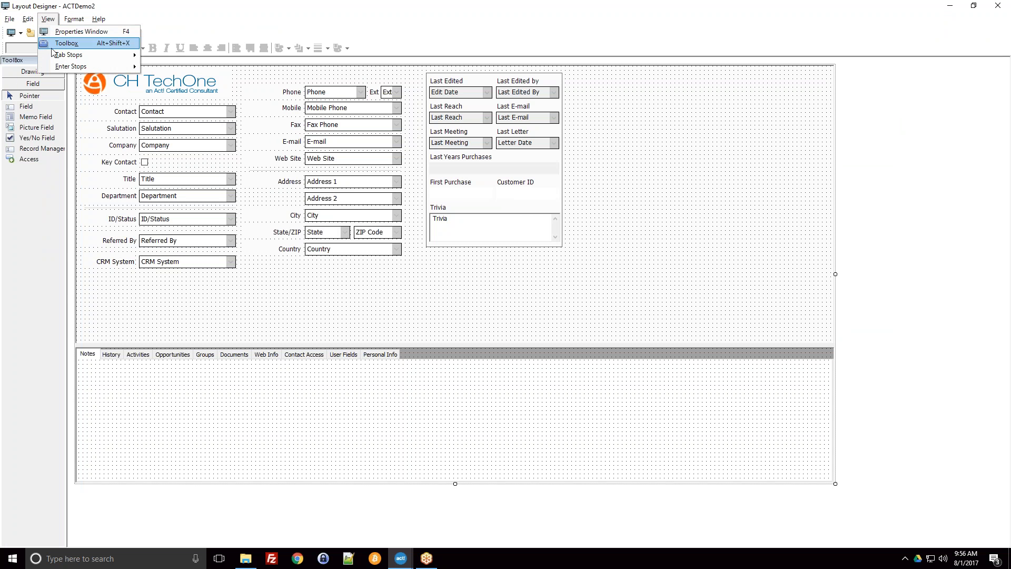
{"action": "mouse_move", "coordinate": [73, 56]}
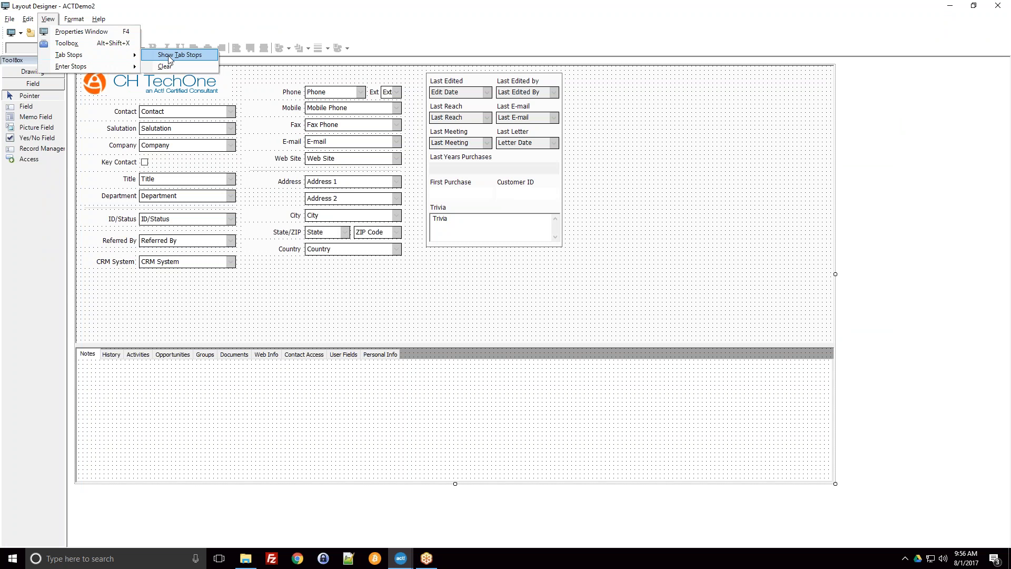
{"action": "left_click", "coordinate": [174, 56]}
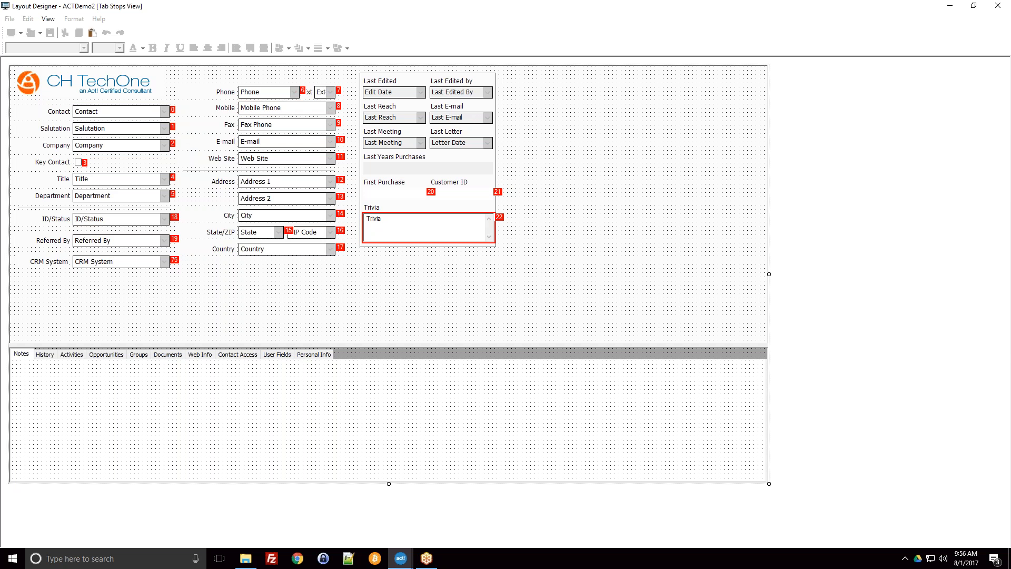
Step: Clear all existing tab stops from the layout
{"action": "left_click", "coordinate": [46, 21]}
{"action": "mouse_move", "coordinate": [126, 55]}
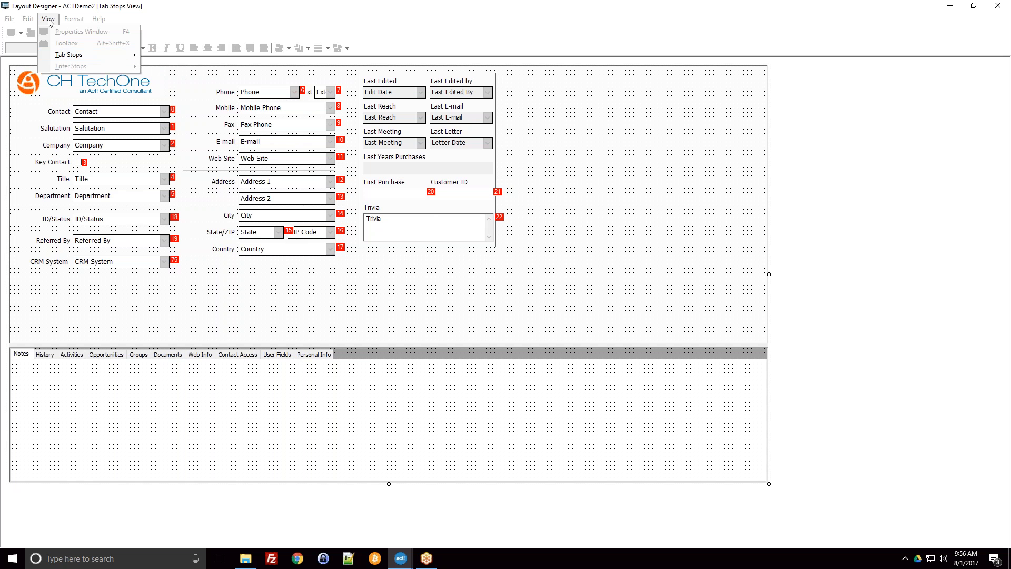
{"action": "mouse_move", "coordinate": [79, 55]}
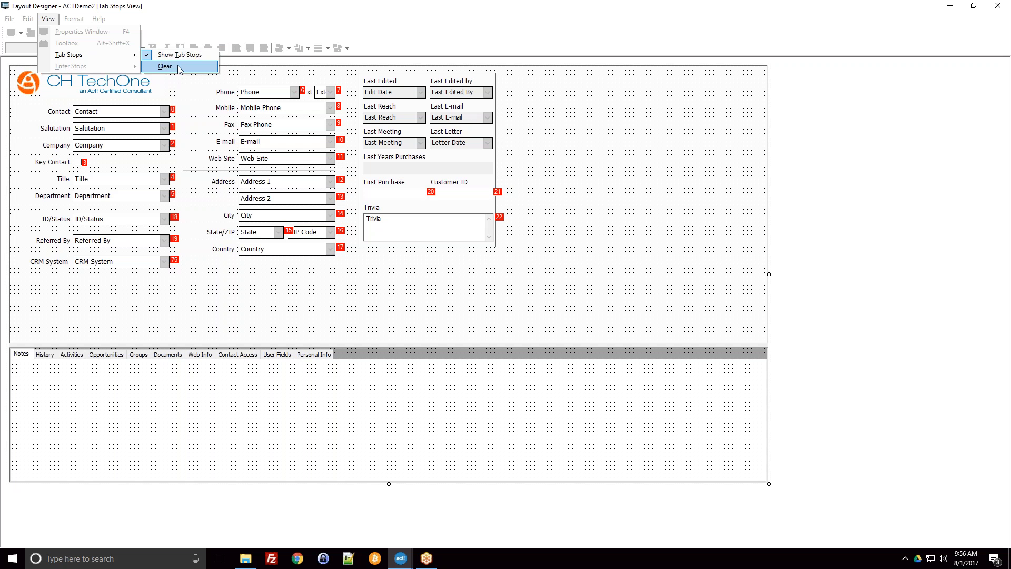
{"action": "left_click", "coordinate": [179, 69]}
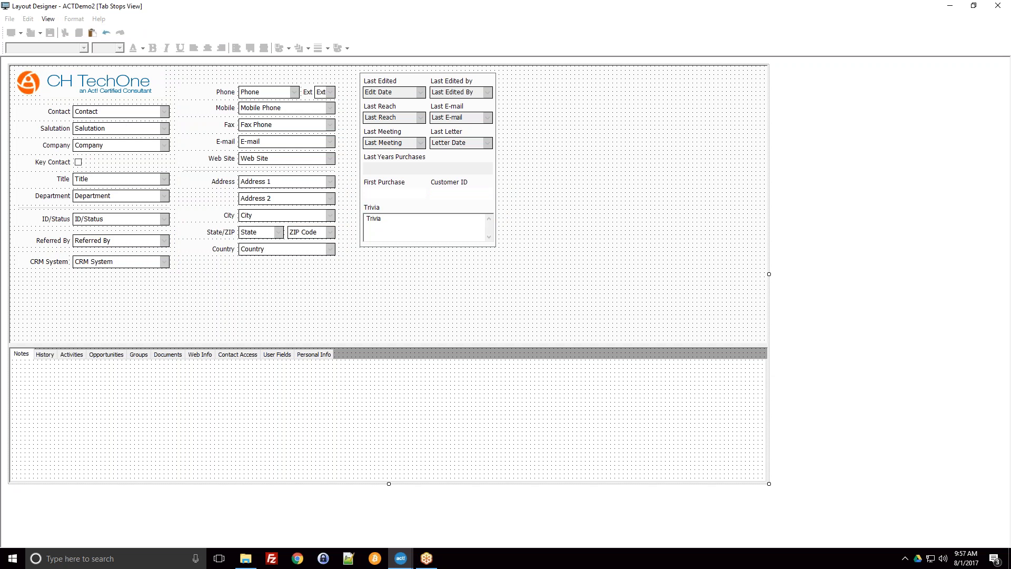
Step: Assign tab stops 0 to 8 down the first column of fields, from Contact through Referred By to CRM System
{"action": "left_click", "coordinate": [125, 112]}
{"action": "left_click", "coordinate": [125, 128]}
{"action": "left_click", "coordinate": [121, 145]}
{"action": "left_click", "coordinate": [78, 162]}
{"action": "left_click", "coordinate": [91, 179]}
{"action": "left_click", "coordinate": [94, 196]}
{"action": "left_click", "coordinate": [105, 219]}
{"action": "left_click", "coordinate": [107, 241]}
{"action": "left_click", "coordinate": [108, 262]}
Step: Assign tab stops 9 to 20 through the second column, from Phone and Ext down to State, ZIP Code and Country
{"action": "left_click", "coordinate": [275, 94]}
{"action": "left_click", "coordinate": [321, 92]}
{"action": "left_click", "coordinate": [311, 107]}
{"action": "left_click", "coordinate": [312, 125]}
{"action": "left_click", "coordinate": [314, 142]}
{"action": "left_click", "coordinate": [295, 158]}
{"action": "left_click", "coordinate": [295, 181]}
{"action": "left_click", "coordinate": [295, 199]}
{"action": "left_click", "coordinate": [295, 215]}
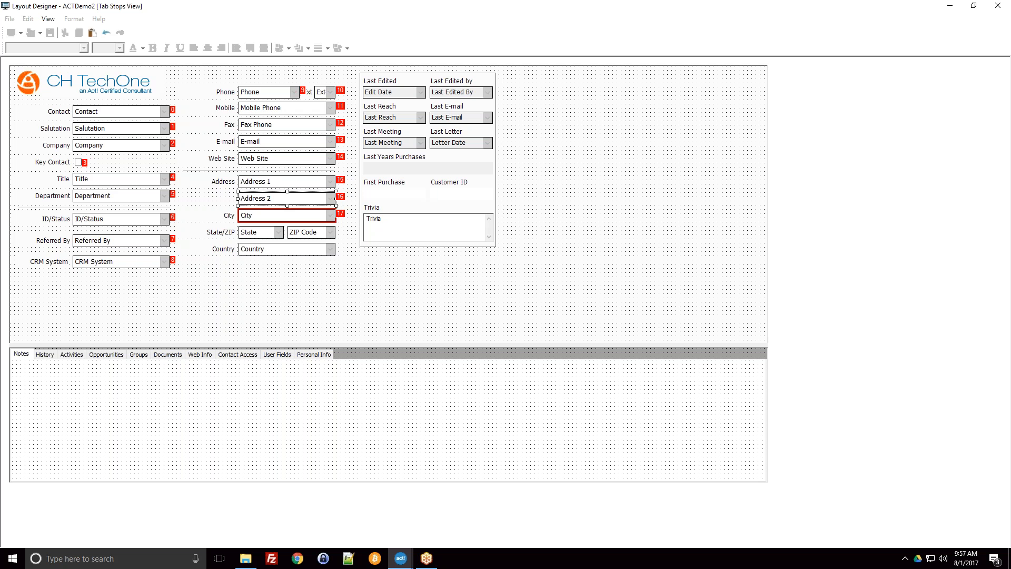
{"action": "left_click", "coordinate": [263, 232]}
{"action": "left_click", "coordinate": [311, 232]}
{"action": "left_click", "coordinate": [295, 249]}
Step: Assign tab stops 21 to 30 row by row in the boxed group, from Edit Date to Trivia, and hide the tab stops
{"action": "left_click", "coordinate": [394, 92]}
{"action": "left_click", "coordinate": [457, 93]}
{"action": "left_click", "coordinate": [396, 118]}
{"action": "left_click", "coordinate": [457, 118]}
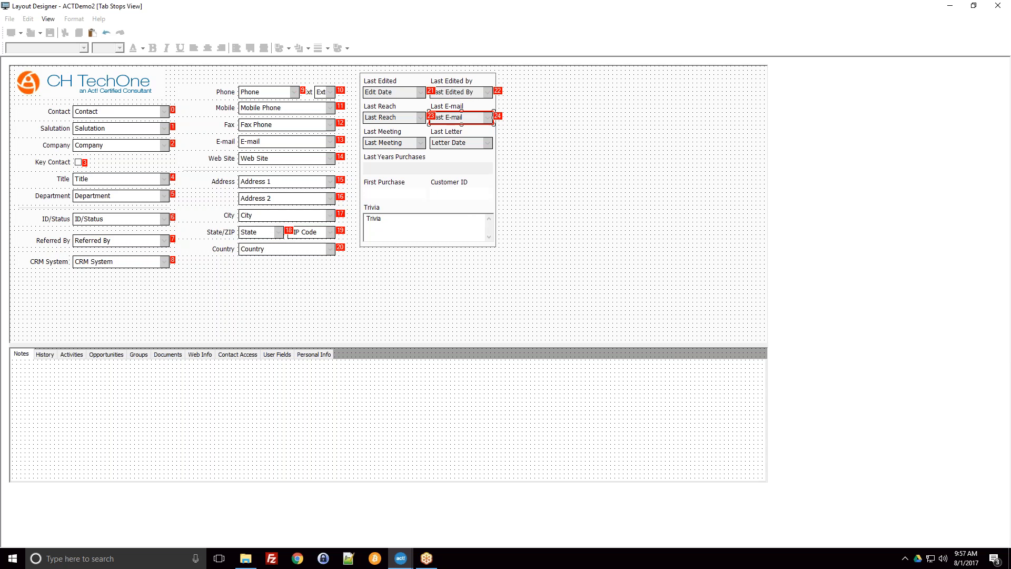
{"action": "left_click", "coordinate": [394, 142]}
{"action": "left_click", "coordinate": [457, 143]}
{"action": "left_click", "coordinate": [432, 168]}
{"action": "left_click", "coordinate": [414, 195]}
{"action": "left_click", "coordinate": [458, 194]}
{"action": "left_click", "coordinate": [424, 227]}
{"action": "left_click", "coordinate": [47, 20]}
{"action": "mouse_move", "coordinate": [66, 56]}
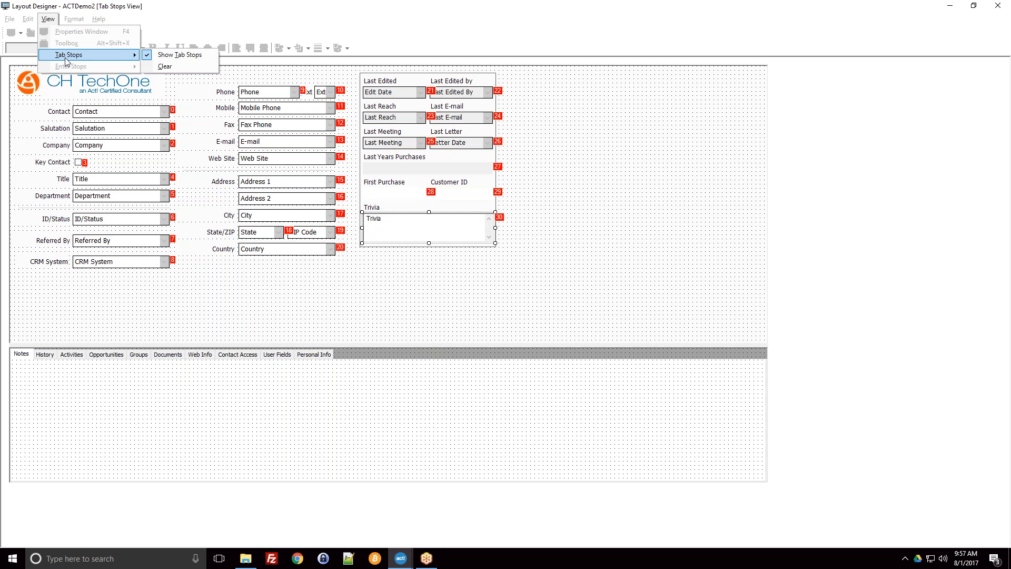
{"action": "left_click", "coordinate": [163, 55]}
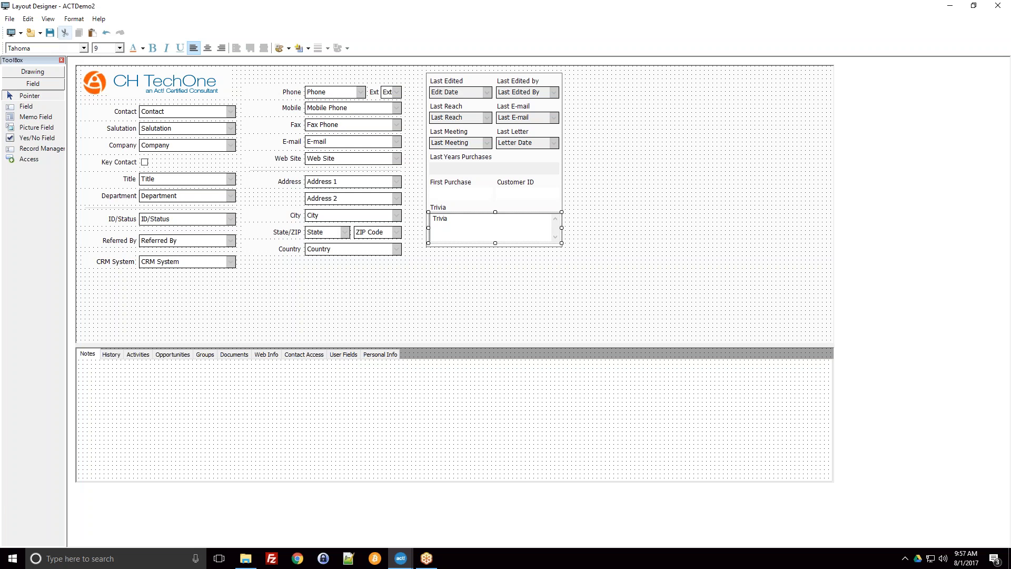
Step: Close the layout designer and tab through the contact record's fields to check the order
{"action": "left_click", "coordinate": [999, 6]}
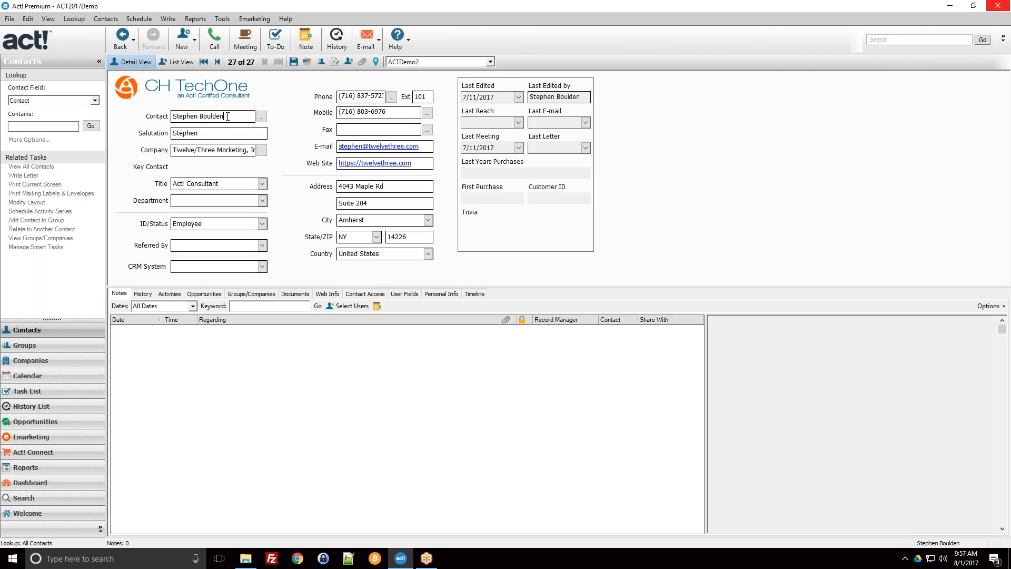
{"action": "key", "text": "Tab"}
{"action": "key", "text": "Tab"}
Step: Look through the contact fields and their types in the Define Fields dialog, and close it
{"action": "left_click", "coordinate": [215, 19]}
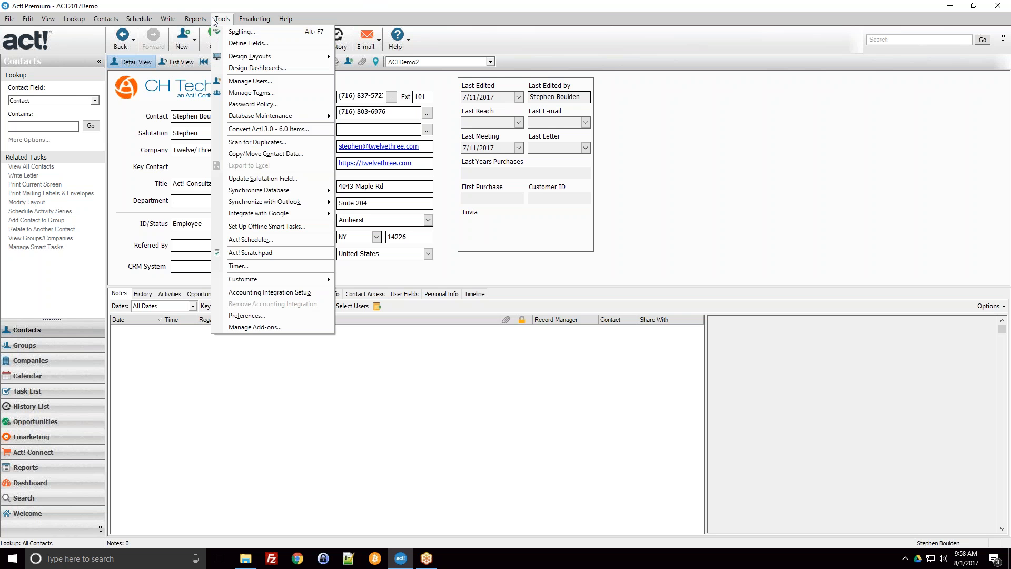
{"action": "left_click", "coordinate": [233, 44]}
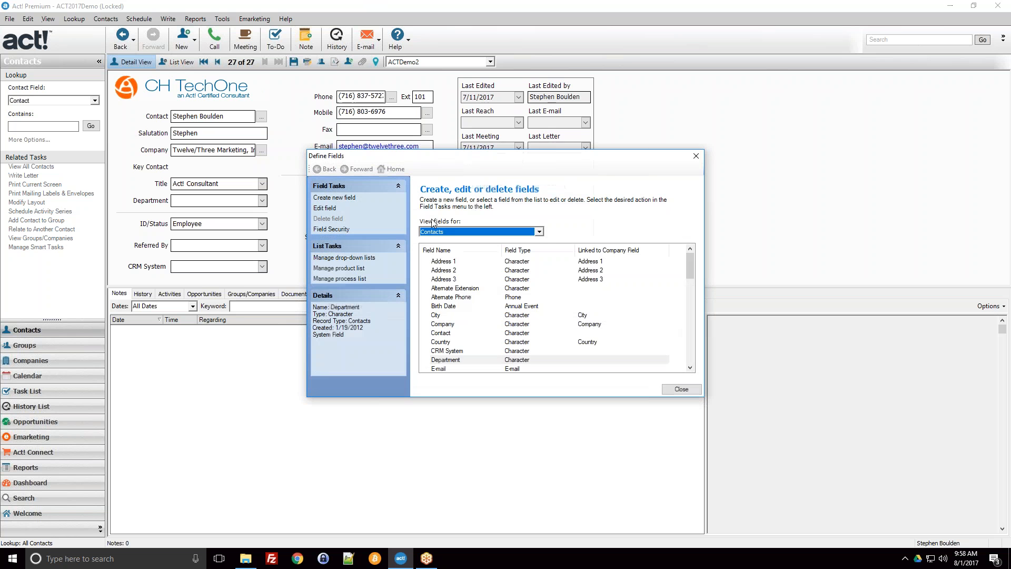
{"action": "left_click", "coordinate": [528, 299]}
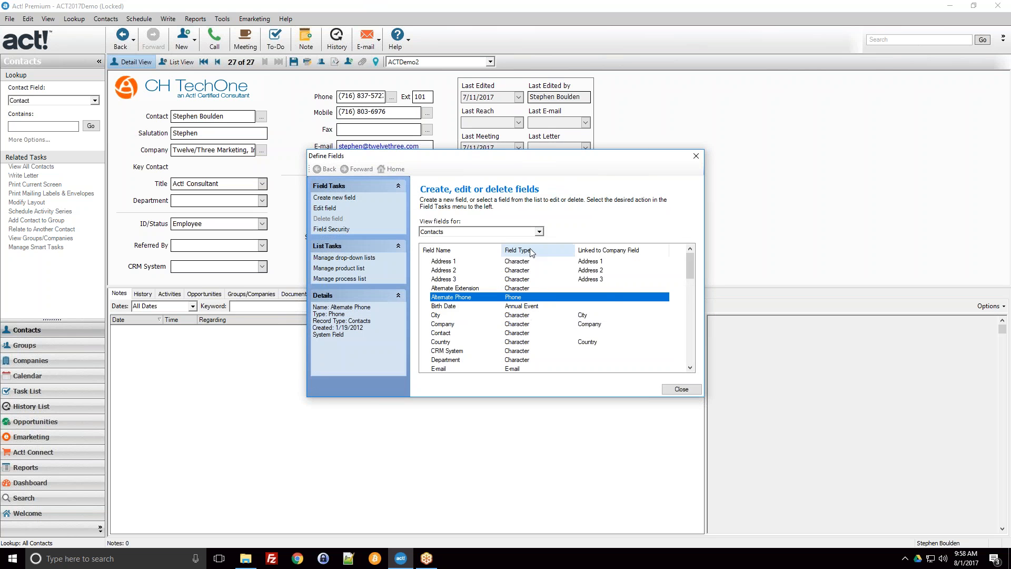
{"action": "scroll", "coordinate": [533, 340], "scroll_direction": "down", "scroll_amount": 14}
{"action": "scroll", "coordinate": [533, 340], "scroll_direction": "up", "scroll_amount": 10}
{"action": "scroll", "coordinate": [533, 340], "scroll_direction": "up", "scroll_amount": 3}
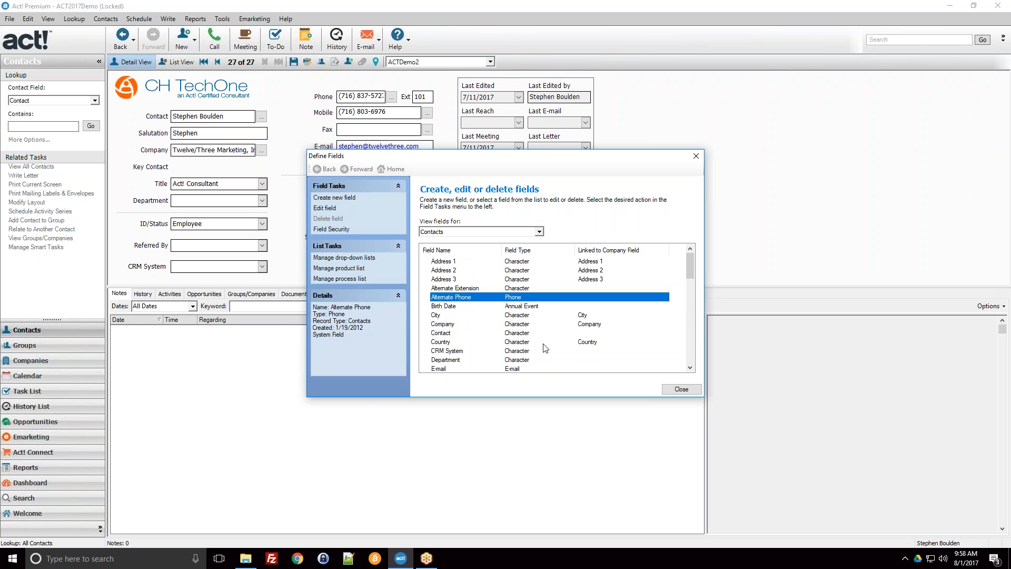
{"action": "left_click", "coordinate": [698, 393]}
{"action": "left_click", "coordinate": [1005, 269]}
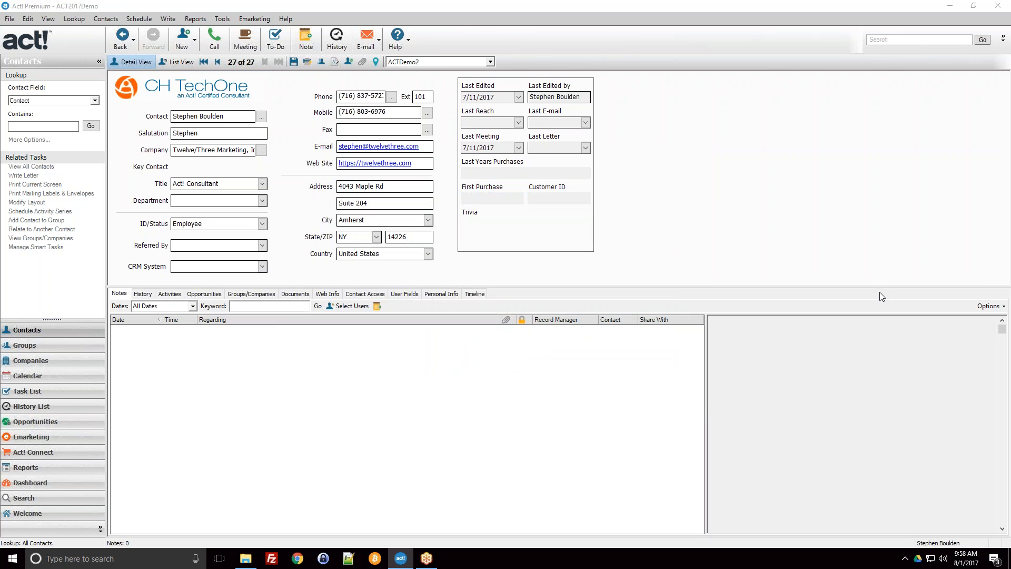